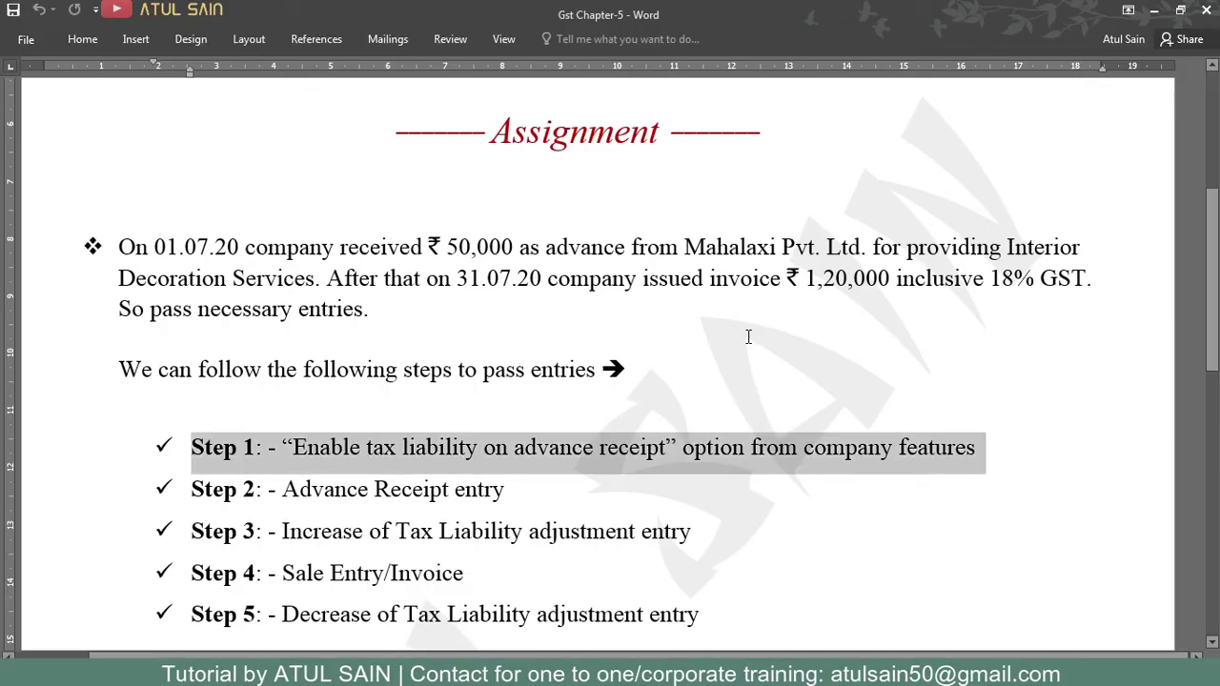
# - Review the assignment's Step 2 advance receipt entry and the transaction of 50,000 advance from Mahalaxi Pvt. Ltd. for Interior Decoration Services
pyautogui.scroll(-3, 748, 336)
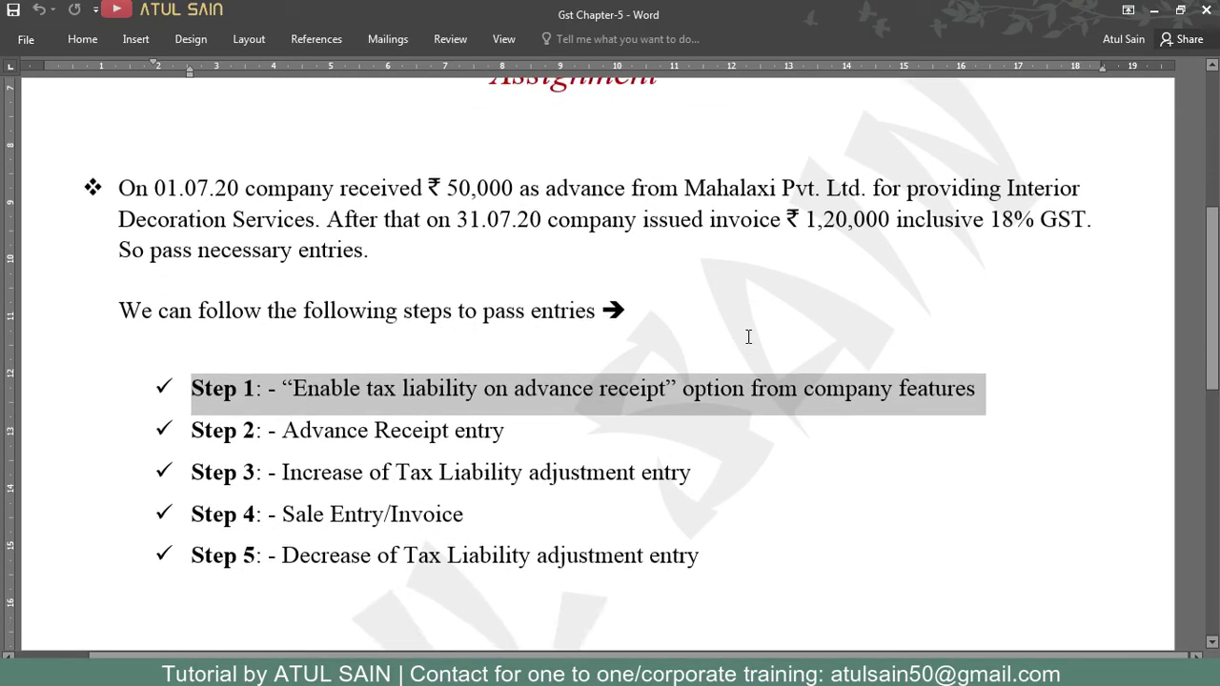
pyautogui.scroll(2, 232, 343)
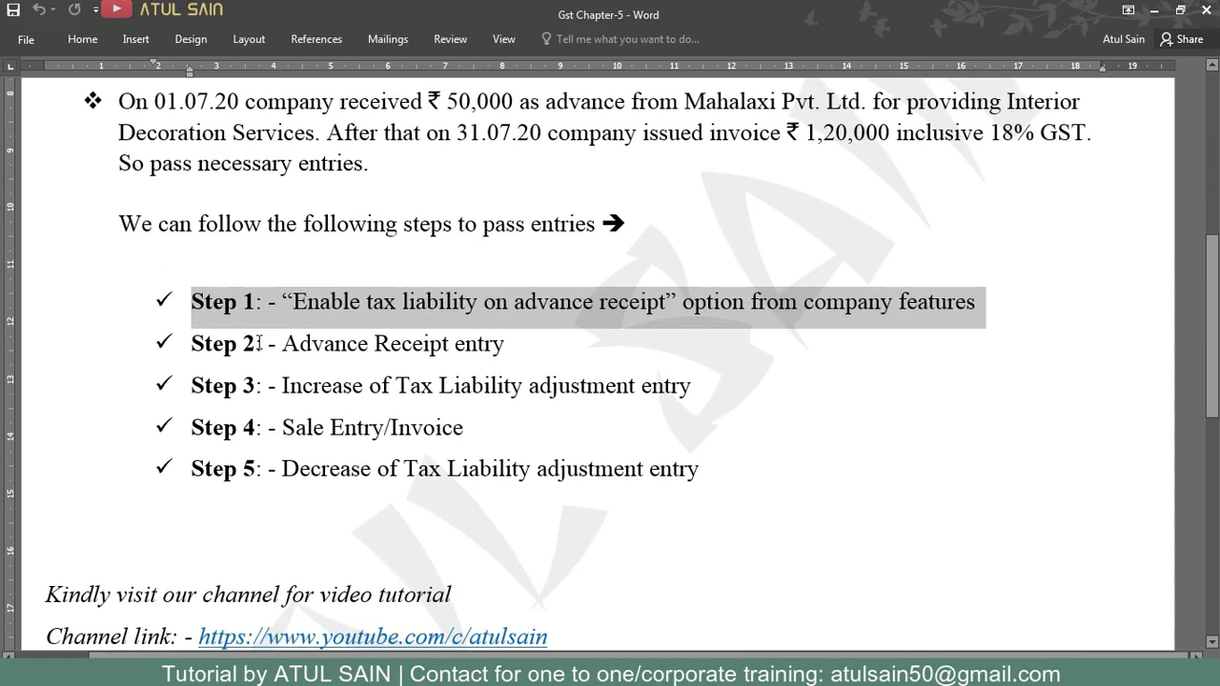
pyautogui.moveTo(214, 421); pyautogui.dragTo(498, 443)
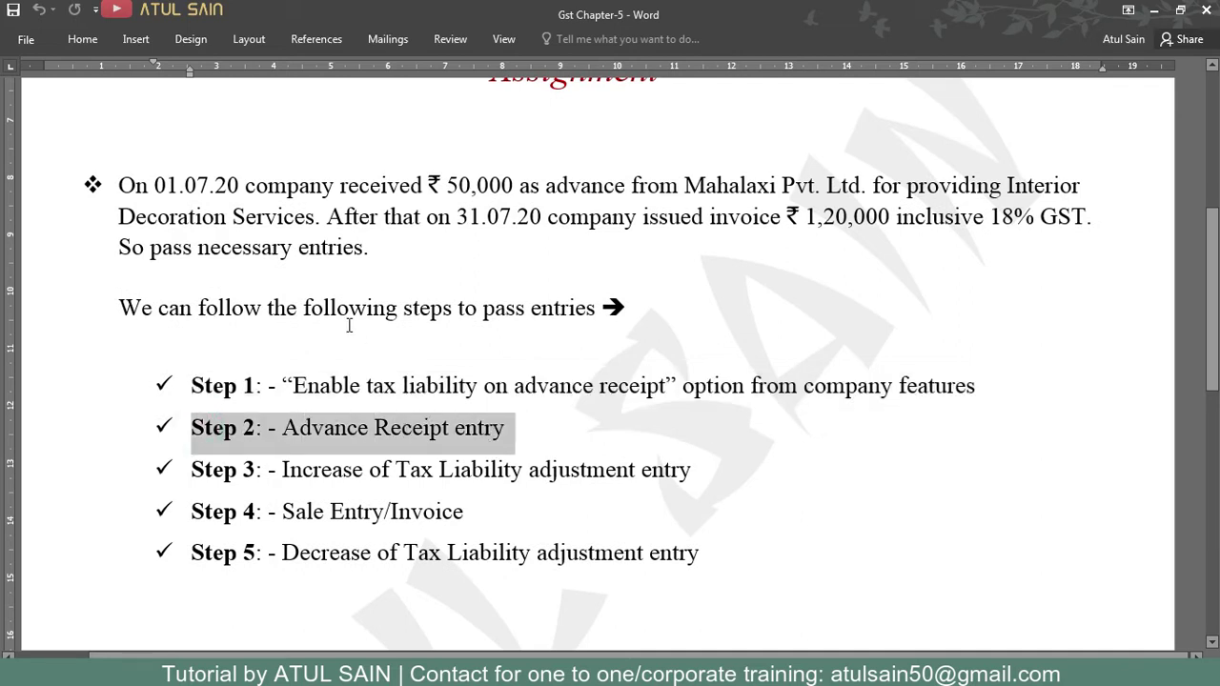
pyautogui.moveTo(120, 183); pyautogui.dragTo(315, 219)
# - Switch to Tally.ERP 9 and start a receipt voucher dated 1-7
pyautogui.hotkey('alt', 'Tab')
pyautogui.press('Down')
pyautogui.press('Down')
pyautogui.press('Return')
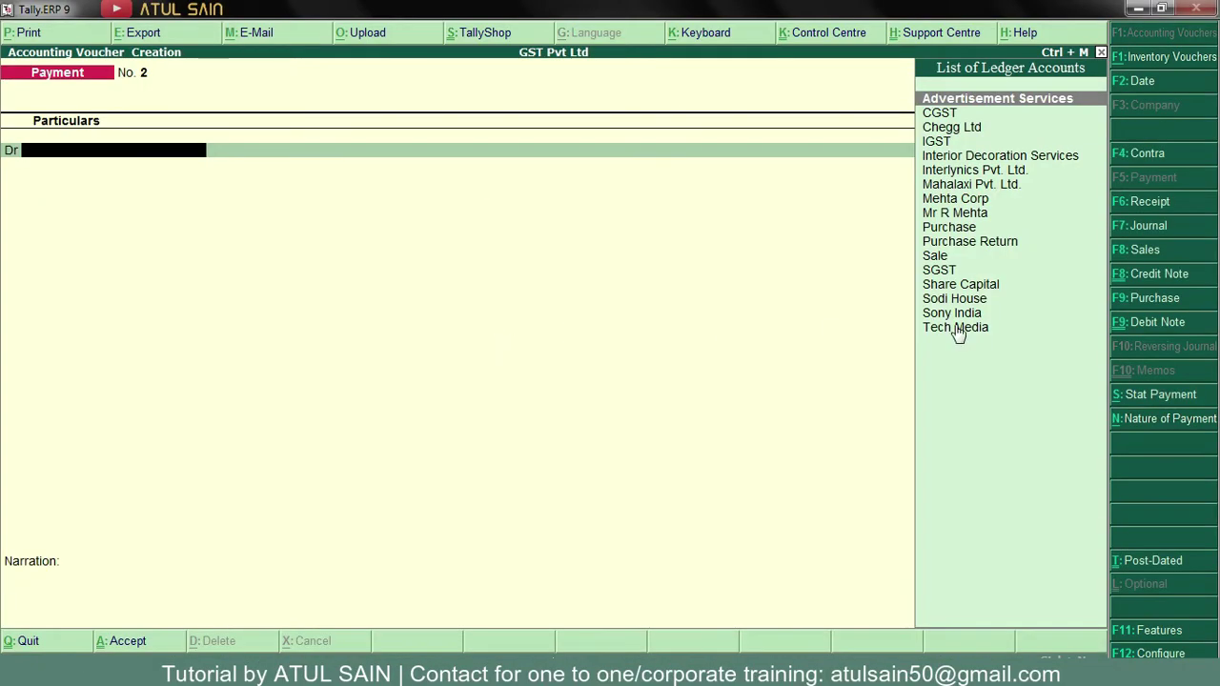
pyautogui.click(1124, 207)
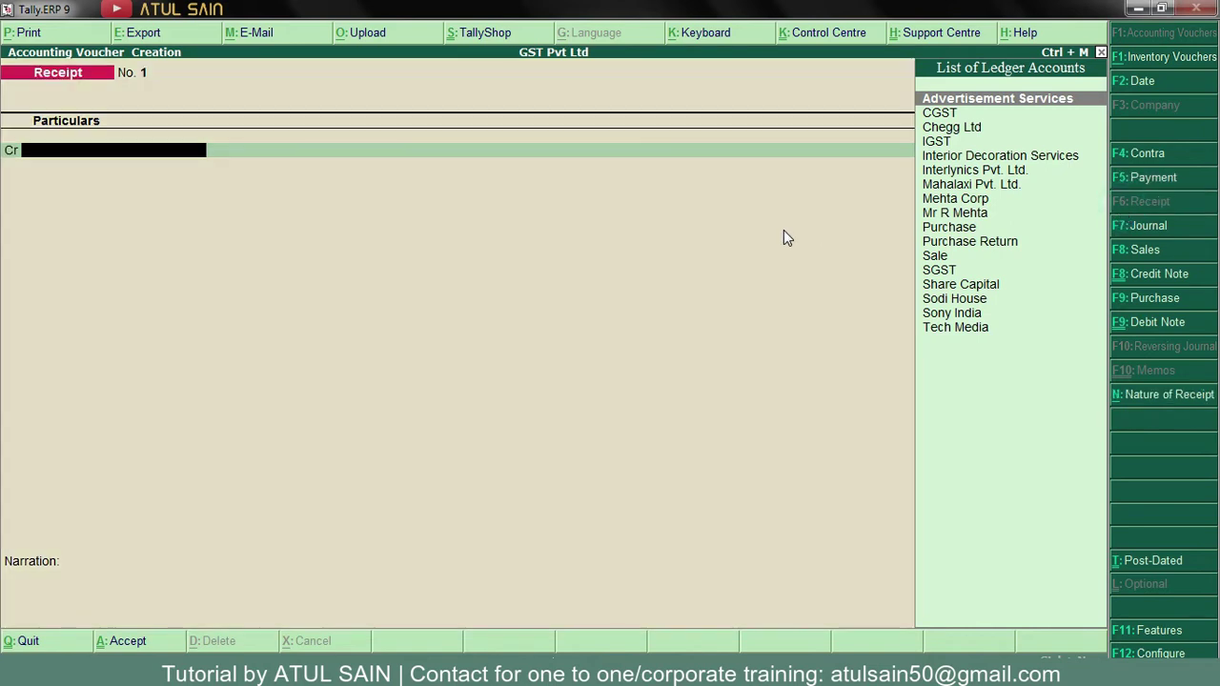
pyautogui.press('F2')
pyautogui.write('1-7')
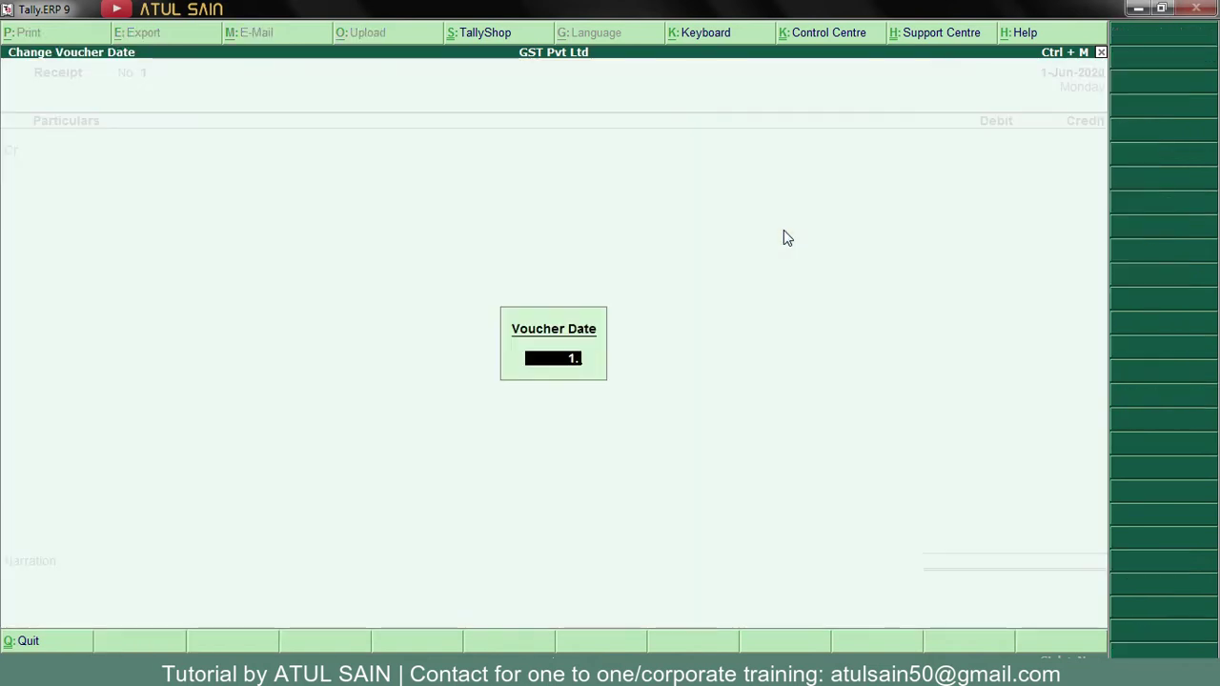
pyautogui.press('Return')
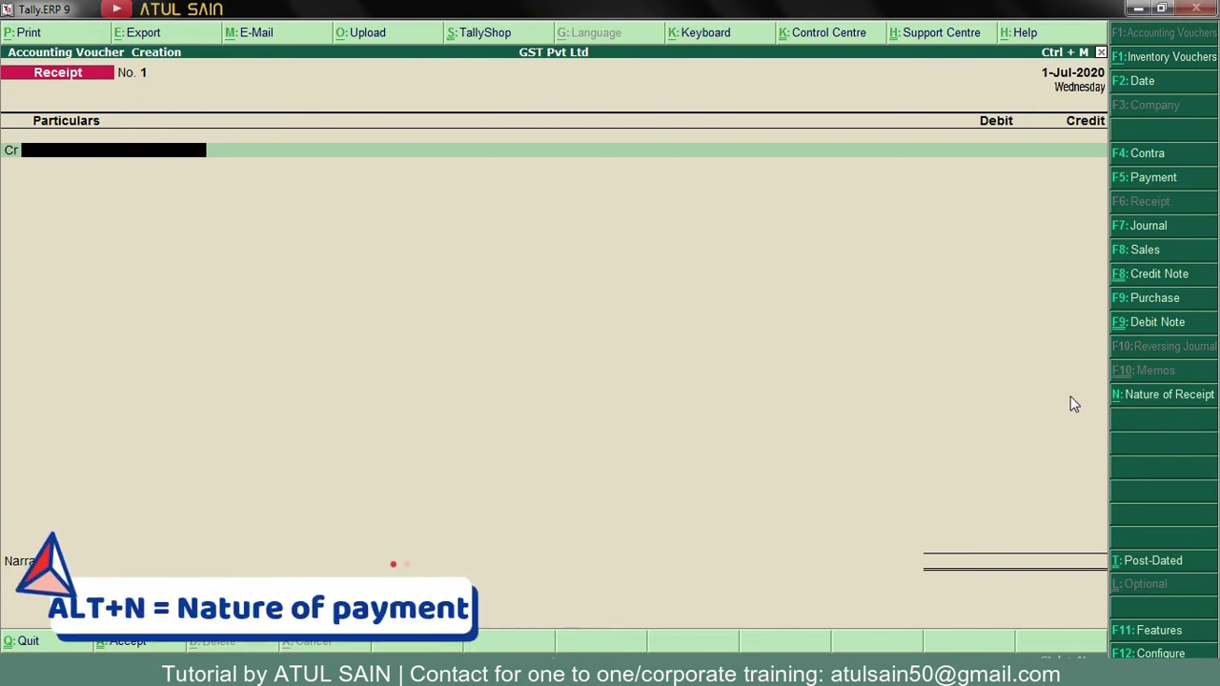
# - Set the receipt's nature to Advance Receipt and credit the Mahalaxi Pvt. Ltd. ledger
pyautogui.hotkey('alt', 'n')
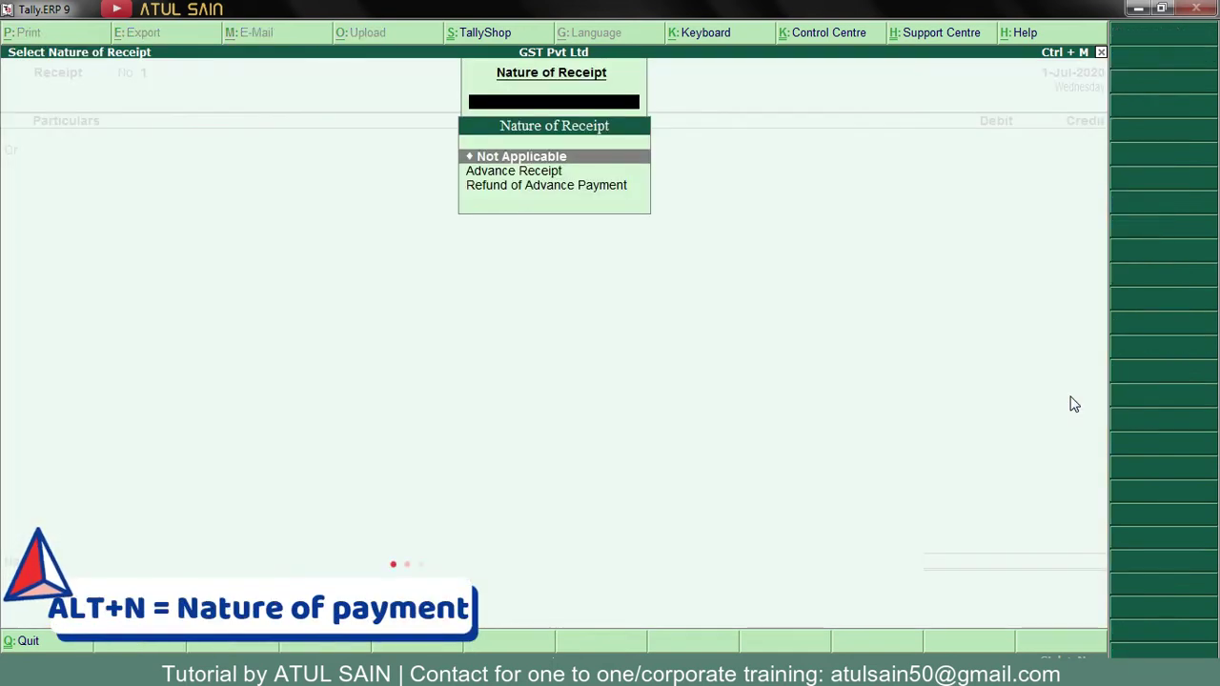
pyautogui.press('Down')
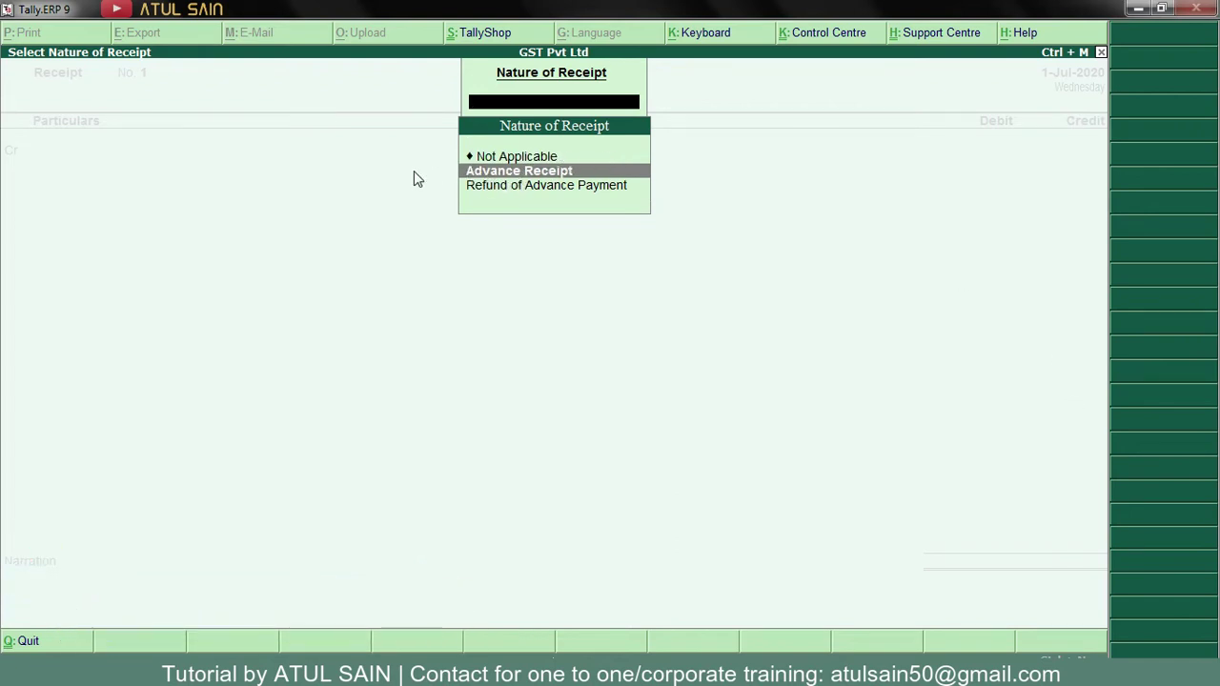
pyautogui.press('Return')
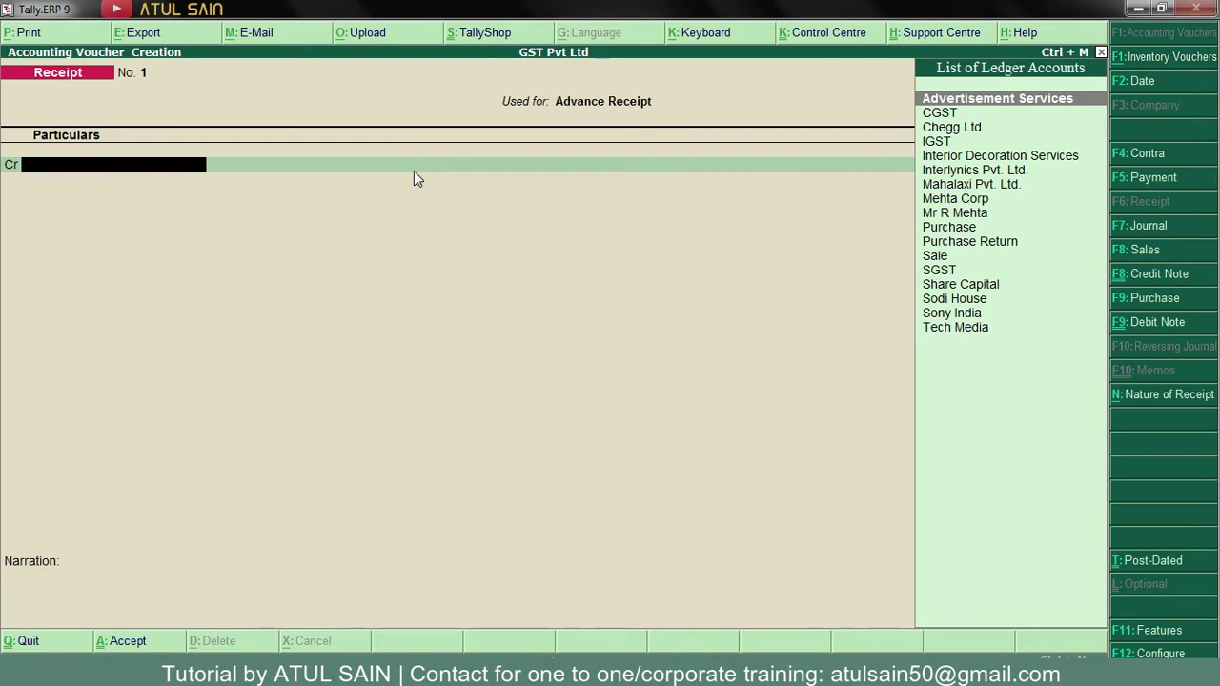
pyautogui.write('Ma')
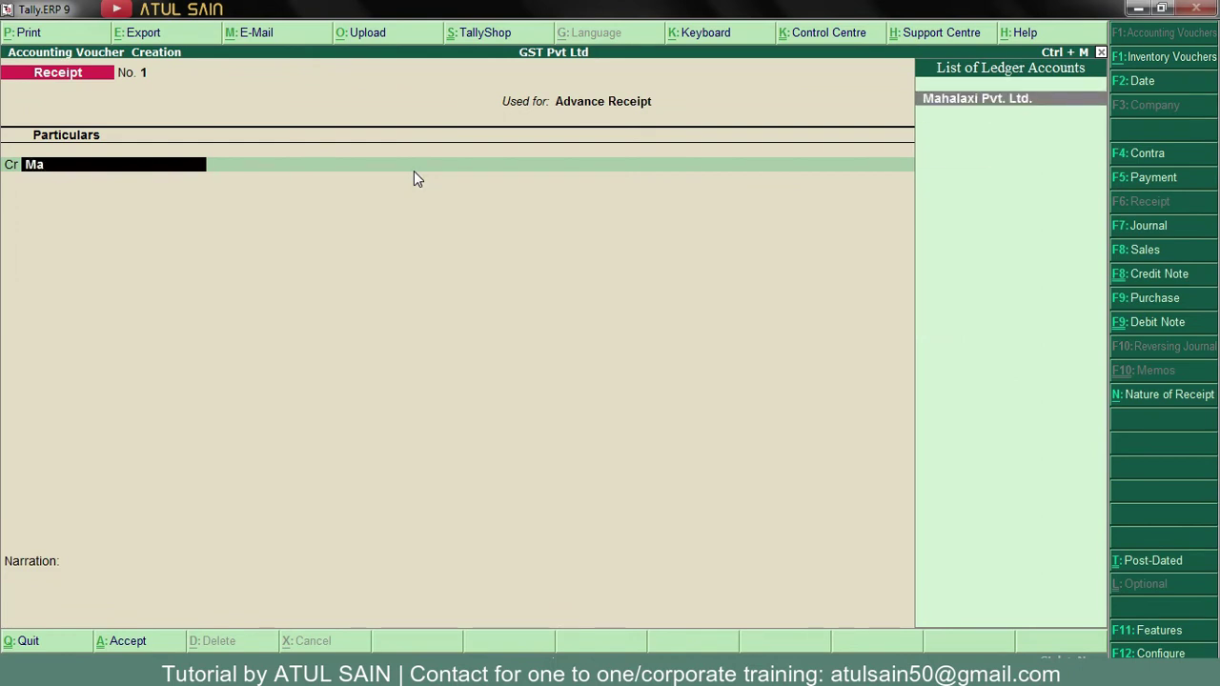
pyautogui.press('Return')
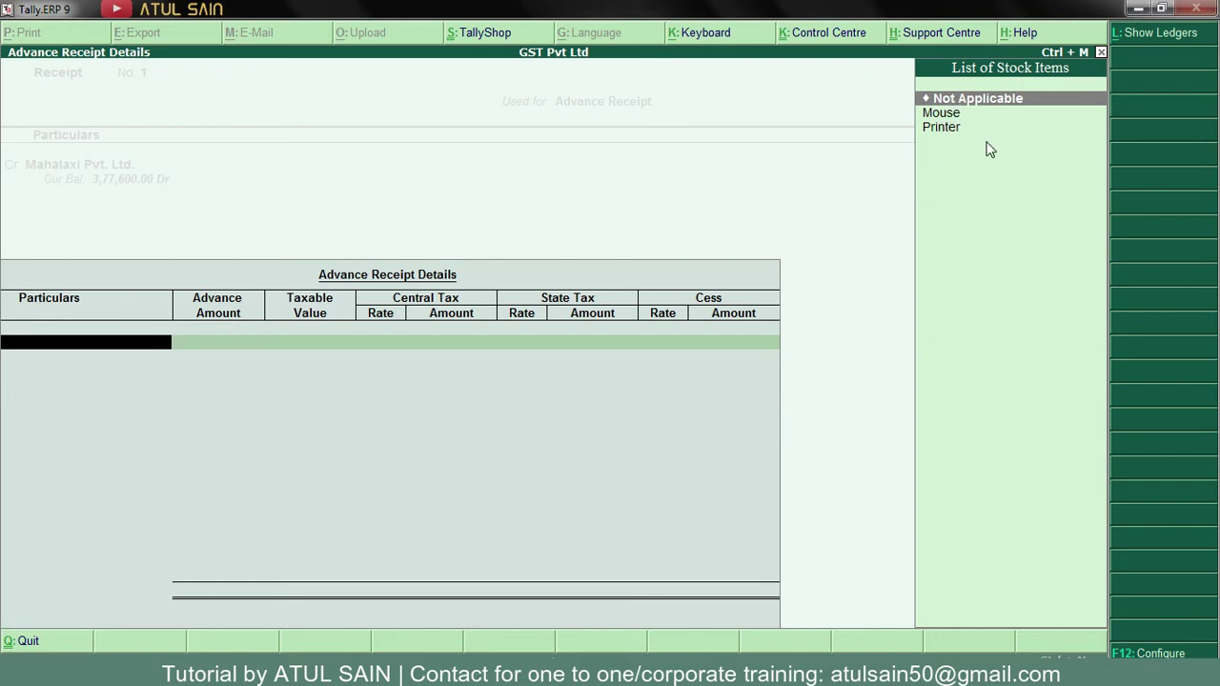
# - In the advance receipt details, switch to ledgers, choose Interior Decoration Services and enter an advance amount of 50000
pyautogui.click(1163, 40)
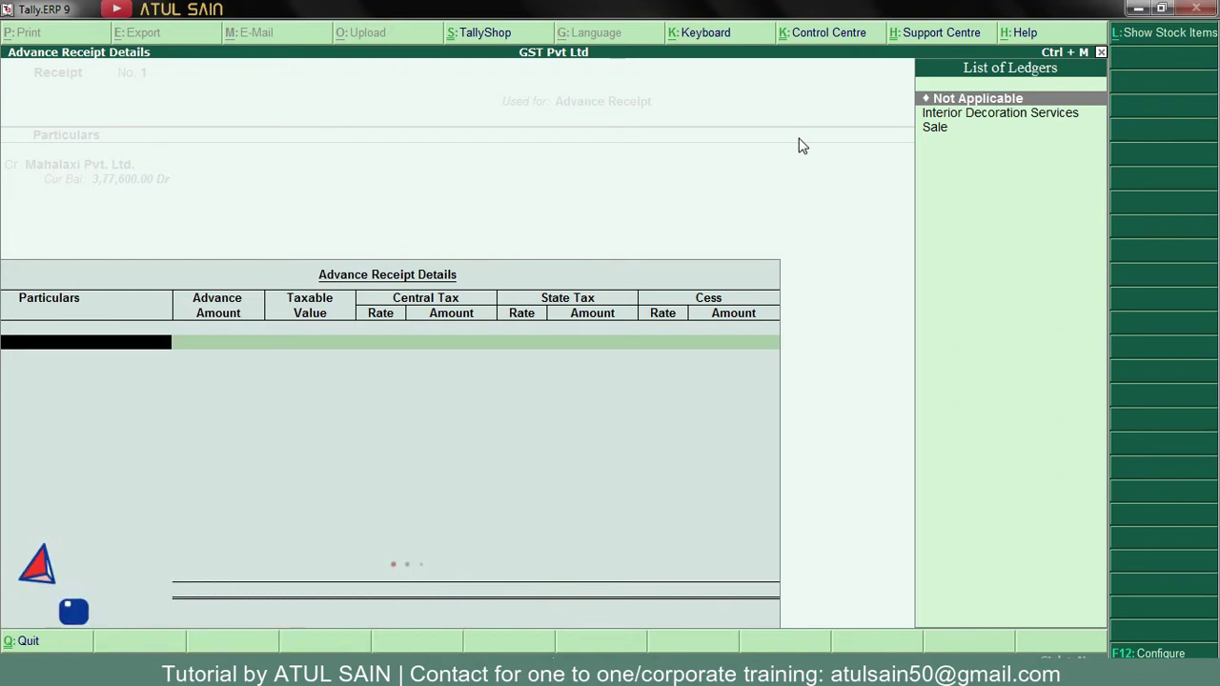
pyautogui.press('Down')
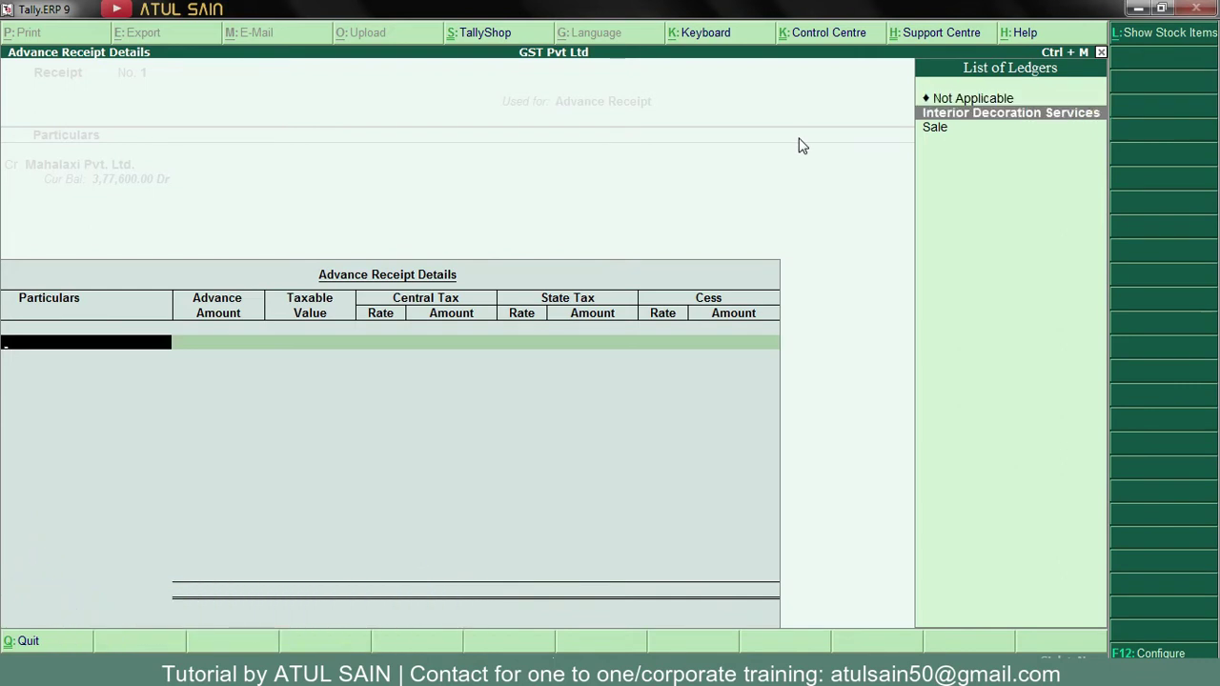
pyautogui.press('Return')
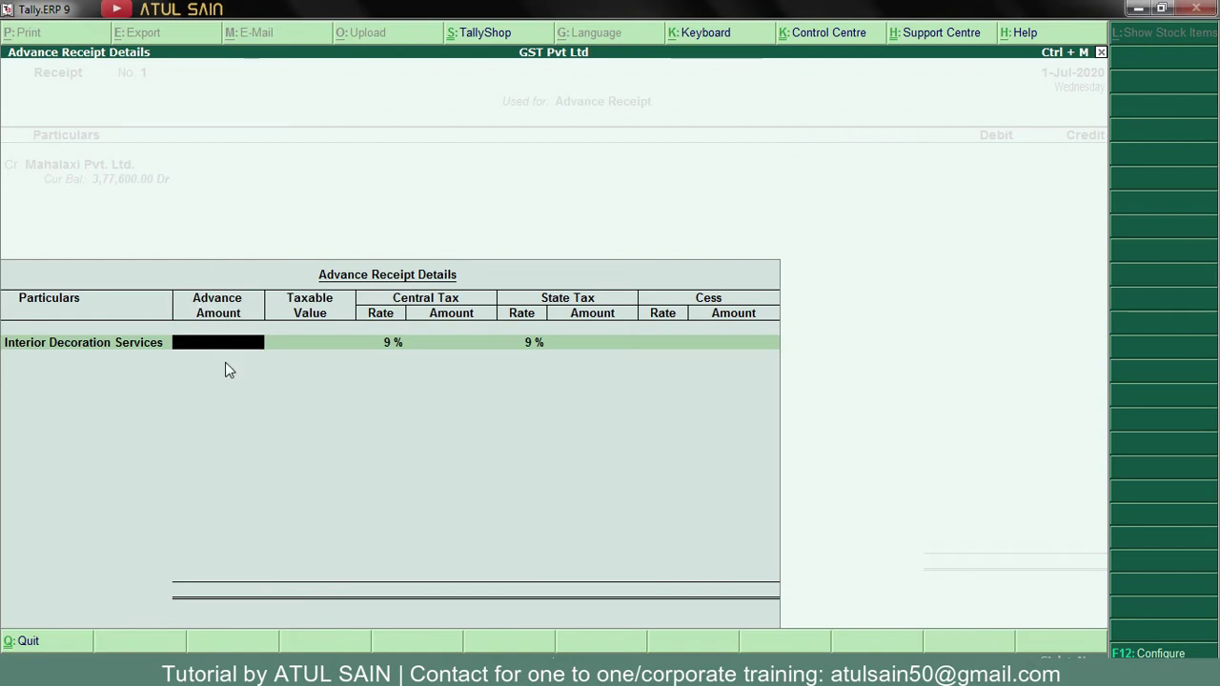
pyautogui.write('50000')
pyautogui.press('Return')
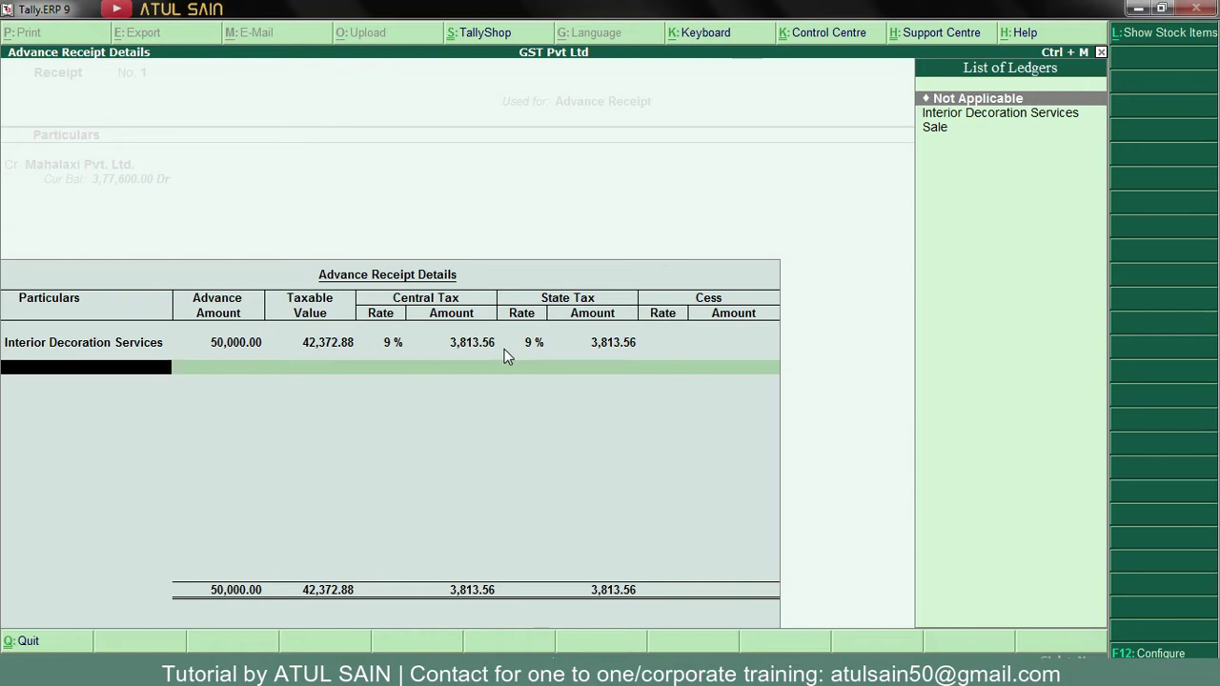
# - Check the taxable value 42372.88 and the tax amount 3813.56 in the built-in calculator, then return to the advance details
pyautogui.hotkey('ctrl', 'n')
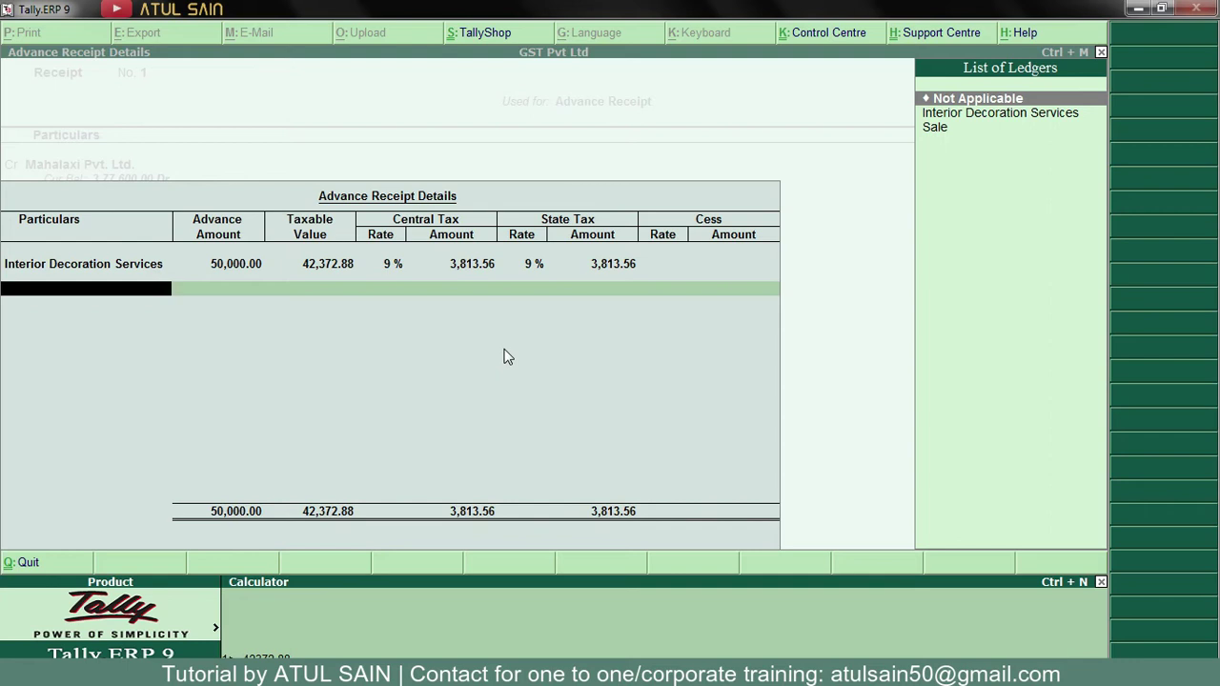
pyautogui.press('Return')
pyautogui.write('3,81')
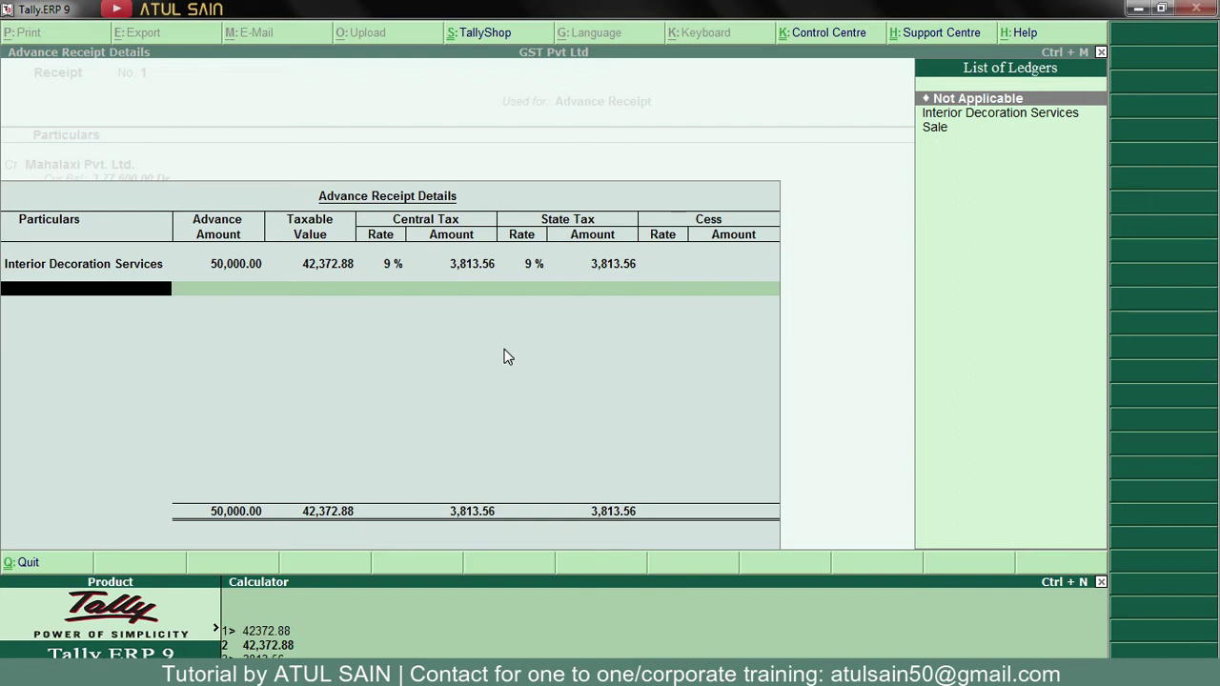
pyautogui.press('Return')
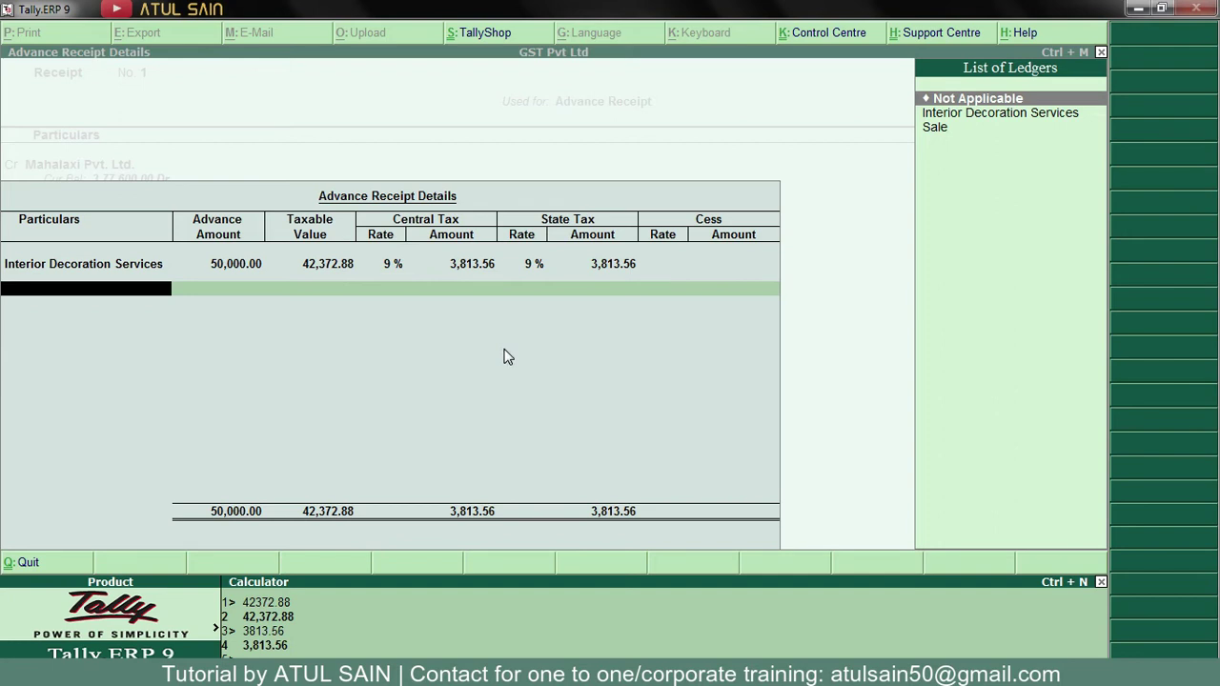
pyautogui.hotkey('ctrl', 'm')
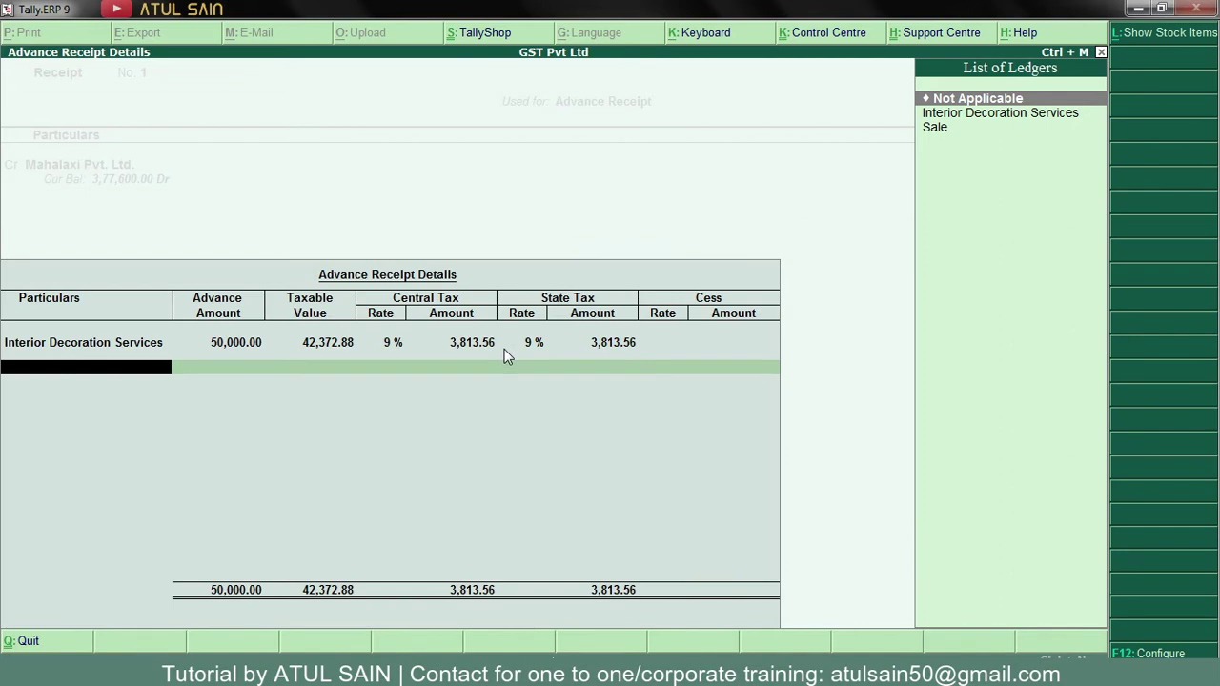
# - Accept the advance receipt details and allocate the 50,000 credit to an Advance bill reference named Adv/mh-01
pyautogui.press('Return')
pyautogui.press('Return')
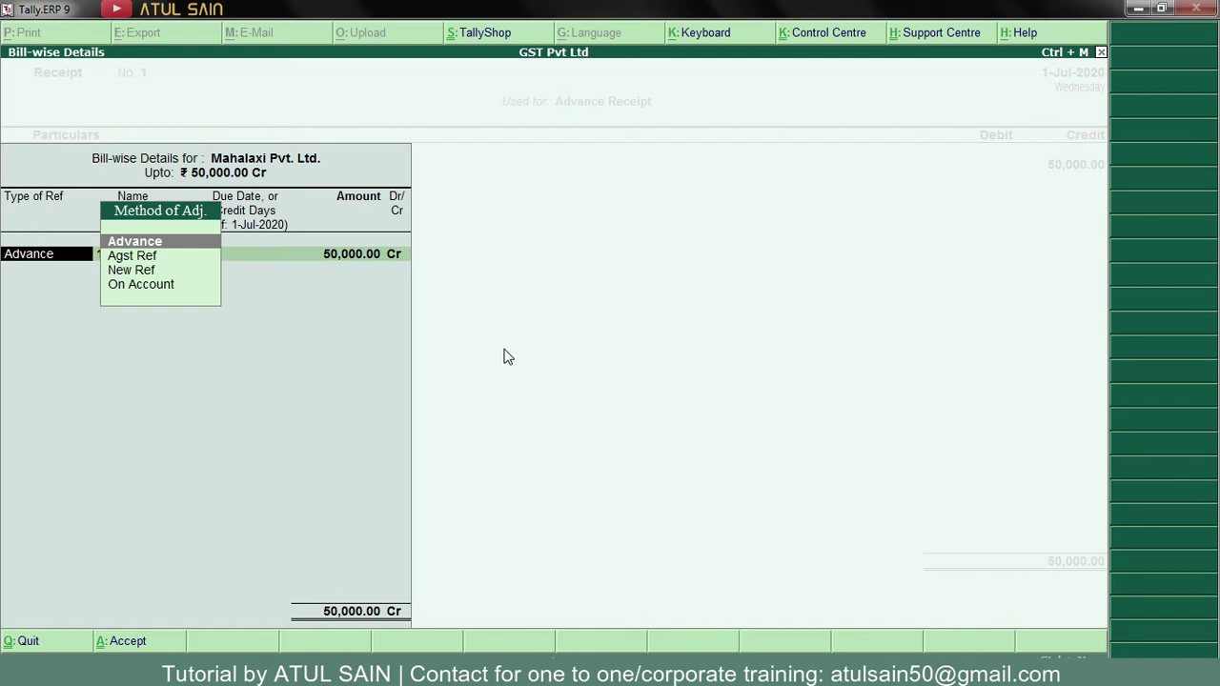
pyautogui.press('Return')
pyautogui.write('A')
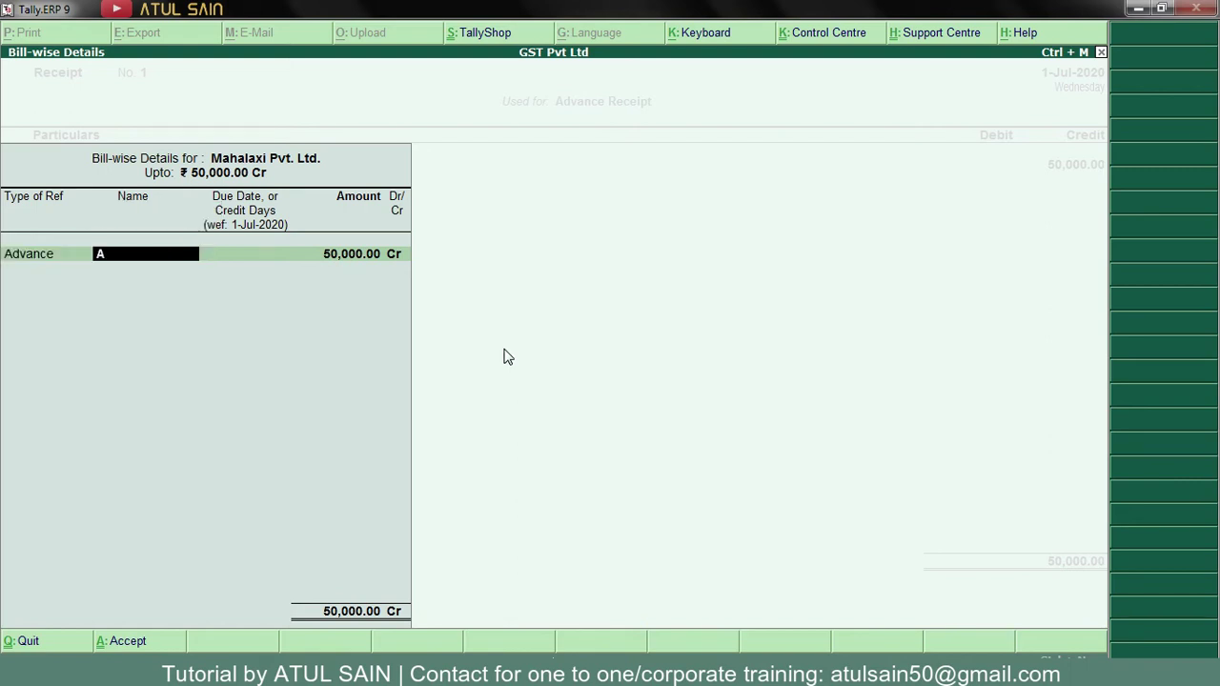
pyautogui.write('dv/')
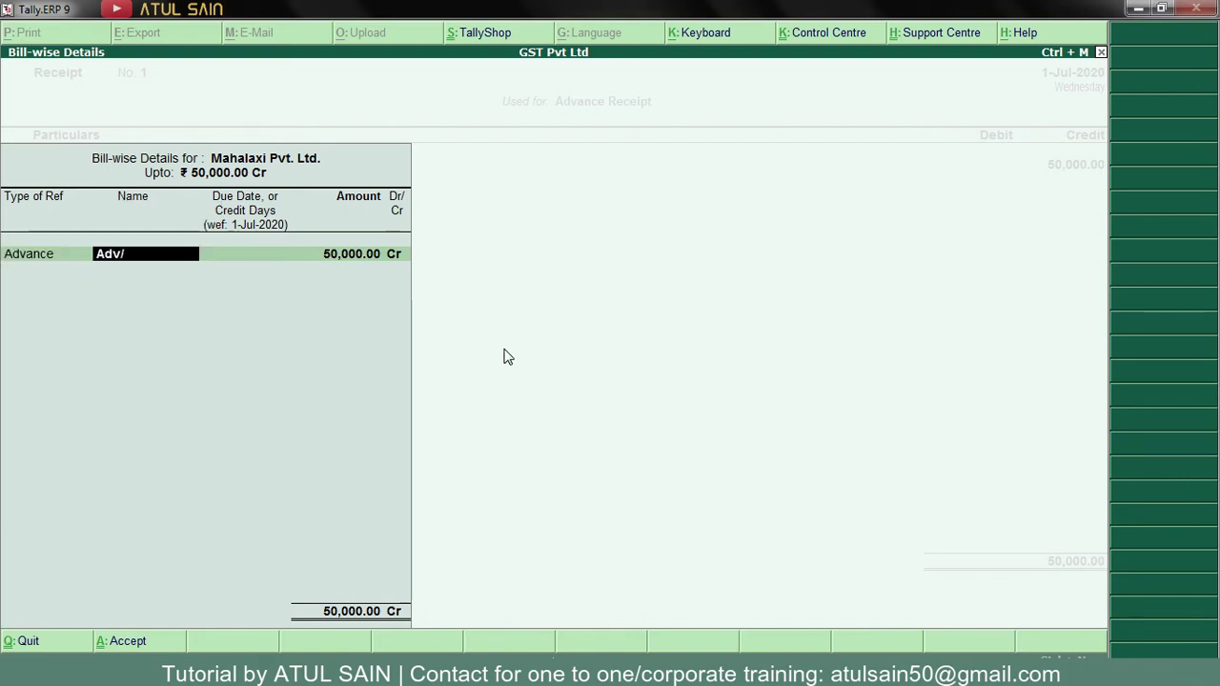
pyautogui.write('mh-01')
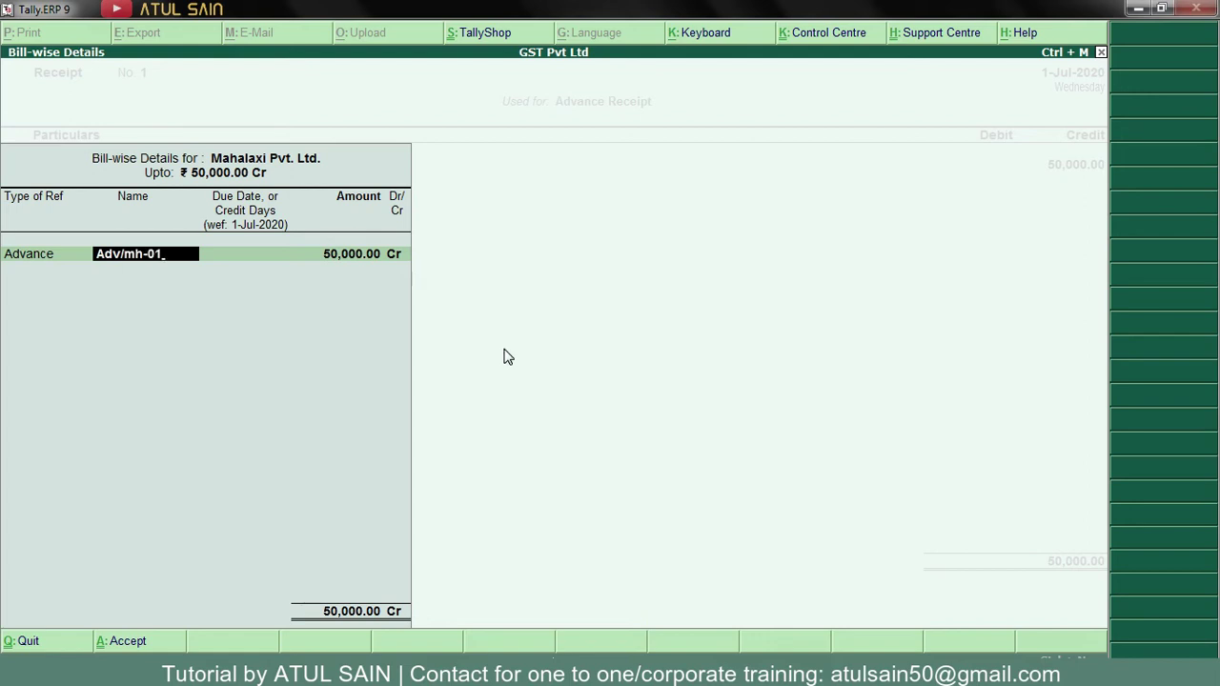
pyautogui.press('Return')
pyautogui.press('BackSpace')
pyautogui.press('Return')
# - Debit ICICI Bank with 50,000 and allocate it as Cheque/DD with instrument number 123456 dated 1-Jul-2020
pyautogui.press('Return')
pyautogui.press('Return')
pyautogui.press('Return')
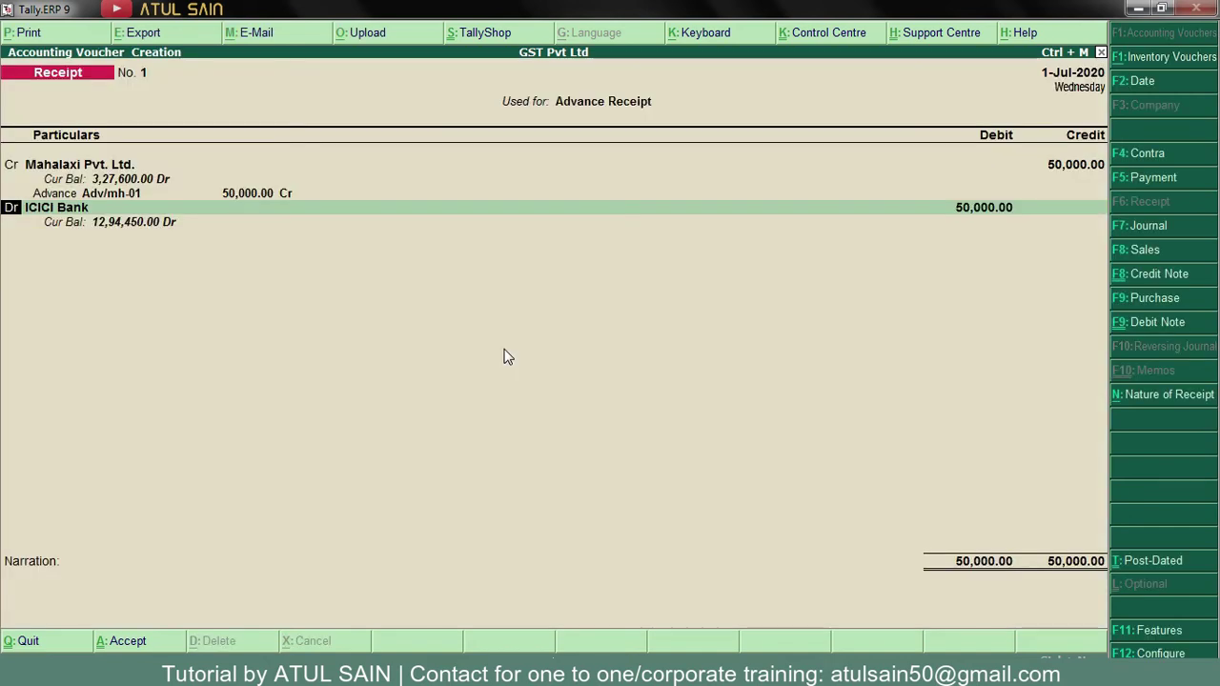
pyautogui.press('Return')
pyautogui.press('Return')
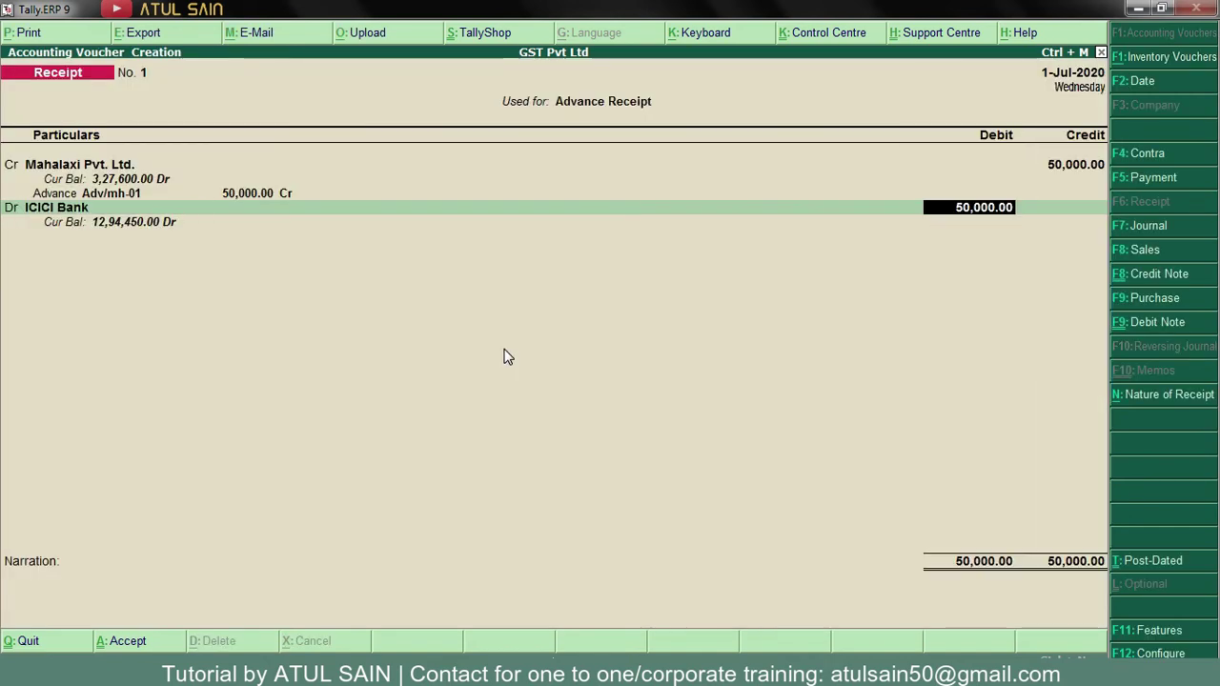
pyautogui.press('Return')
pyautogui.write('1')
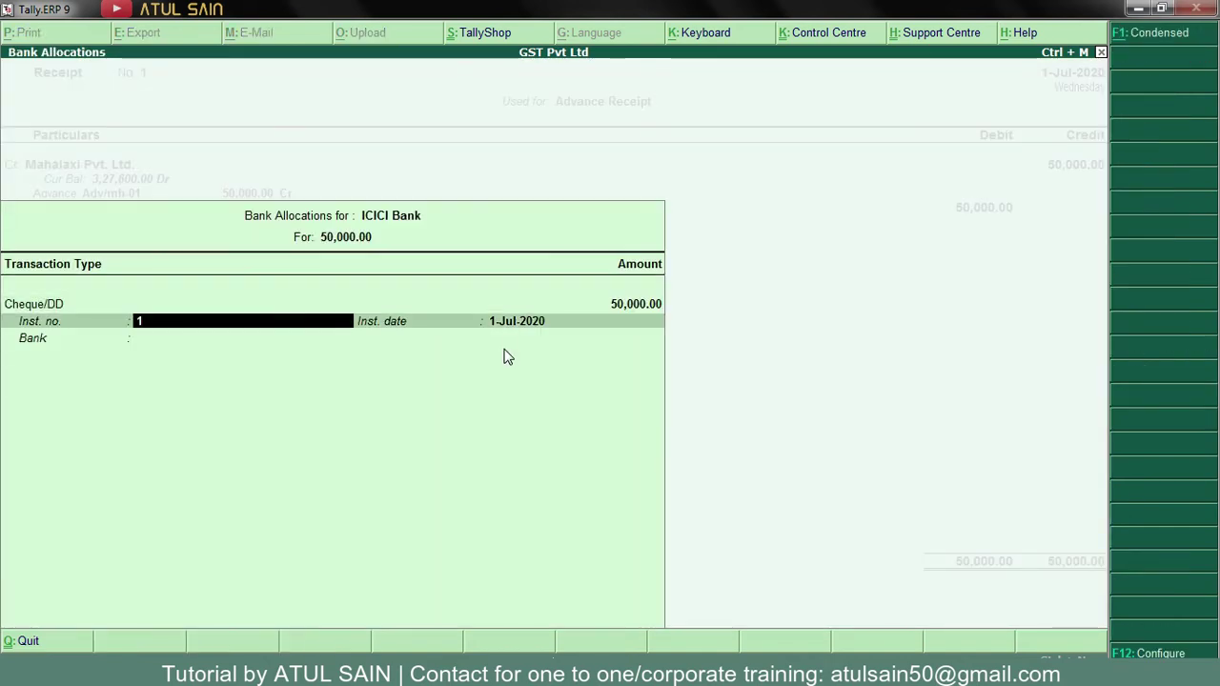
pyautogui.write('23456')
pyautogui.press('Return')
pyautogui.press('Return')
pyautogui.press('Return')
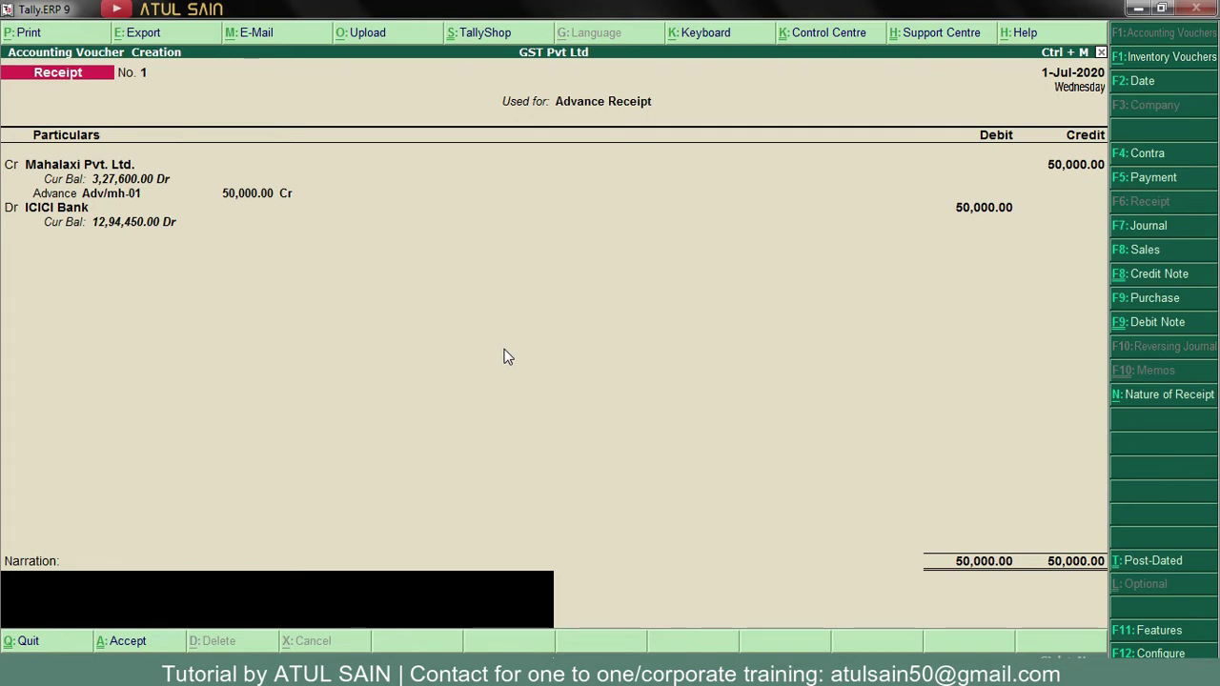
# - Save the receipt voucher without a narration and quit voucher creation back to the Gateway of Tally
pyautogui.press('Return')
pyautogui.press('Return')
pyautogui.press('Escape')
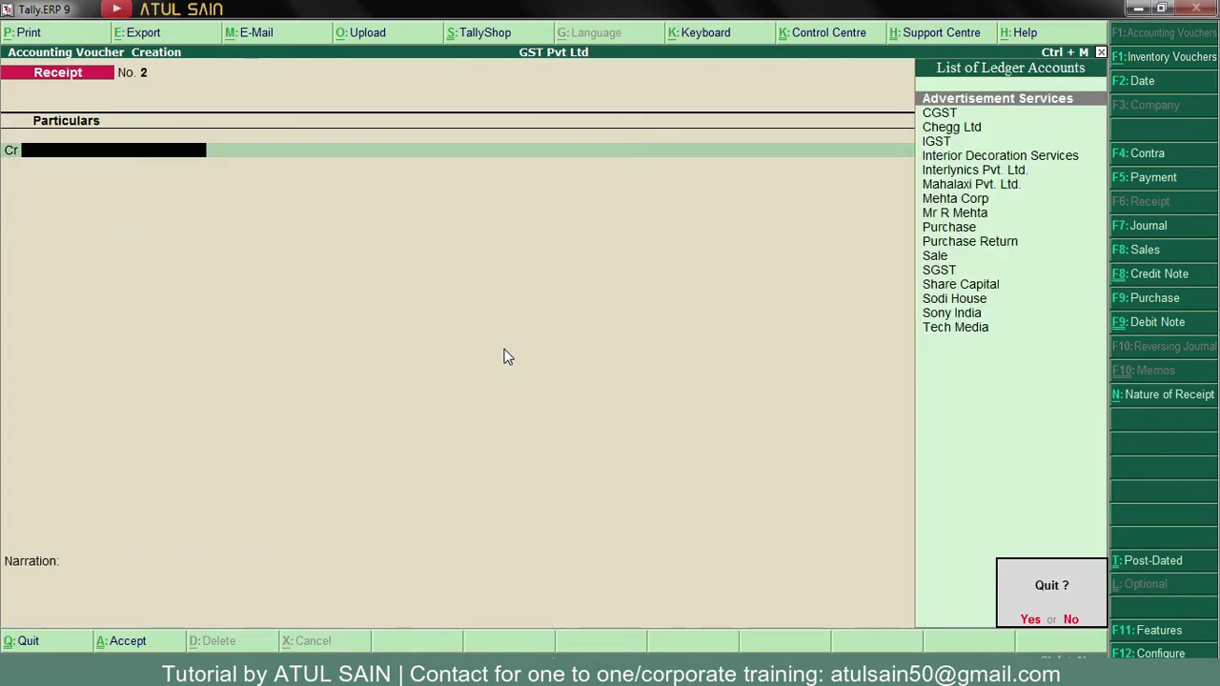
pyautogui.press('Return')
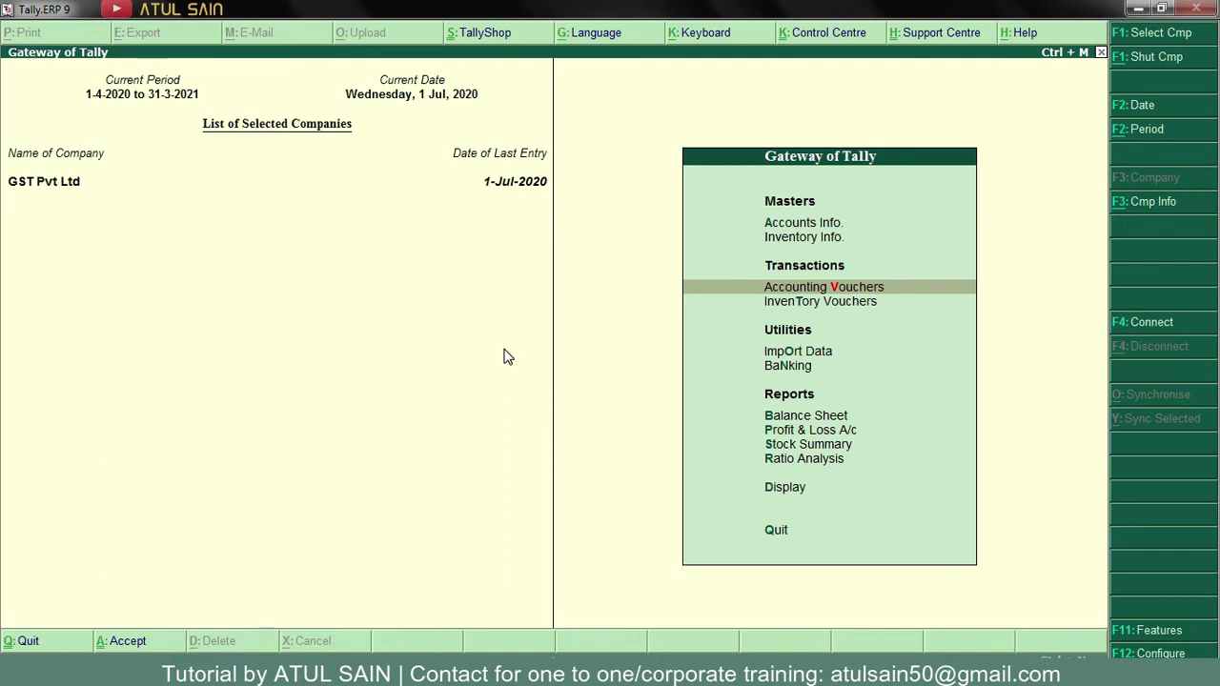
# - Switch to the Word assignment, highlight Step 3 on the increase of tax liability adjustment entry, and return to Tally.ERP 9
pyautogui.hotkey('alt', 'Tab')
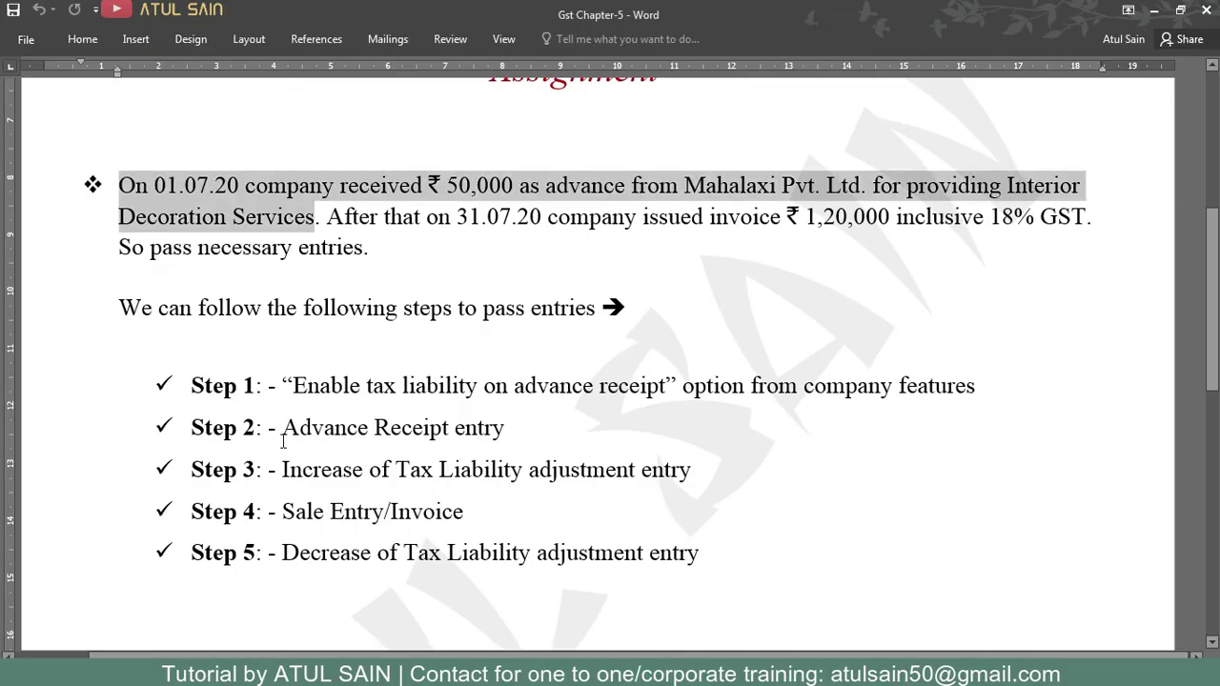
pyautogui.moveTo(192, 469); pyautogui.dragTo(667, 479)
pyautogui.hotkey('alt', 'Tab')
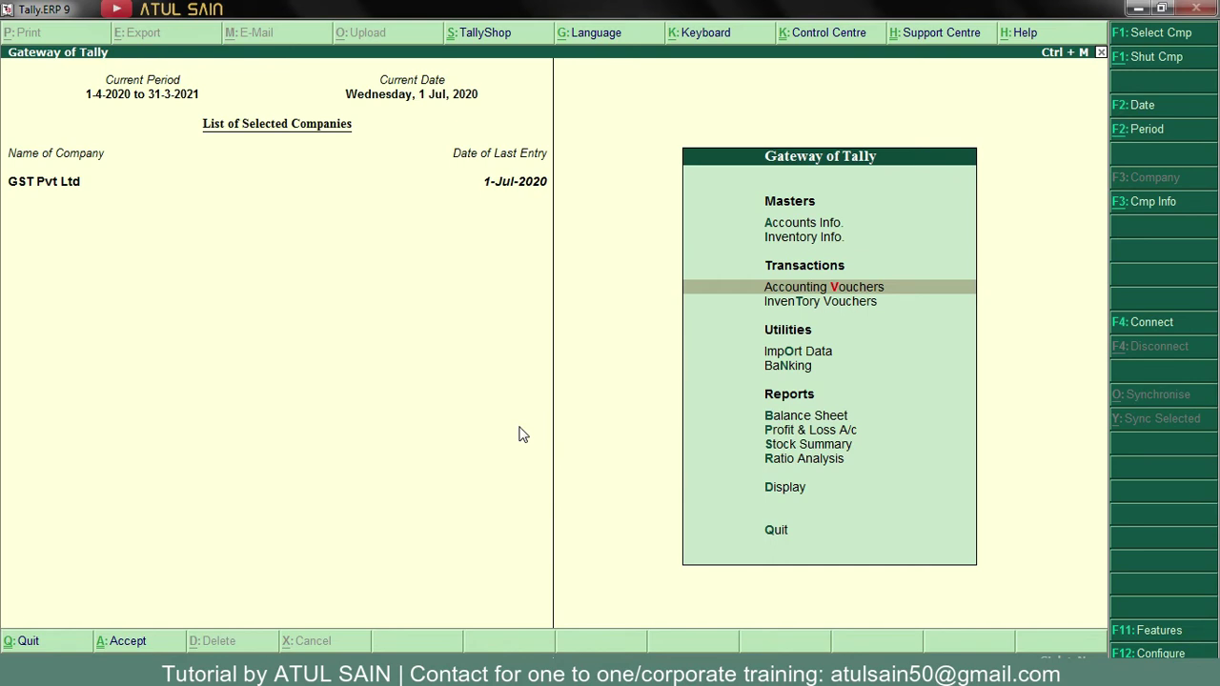
# - Open the GSTR-1 report from the statutory GST reports
pyautogui.press('Down')
pyautogui.press('Down')
pyautogui.press('Down')
pyautogui.press('Down')
pyautogui.press('Down')
pyautogui.press('Down')
pyautogui.press('Down')
pyautogui.press('Down')
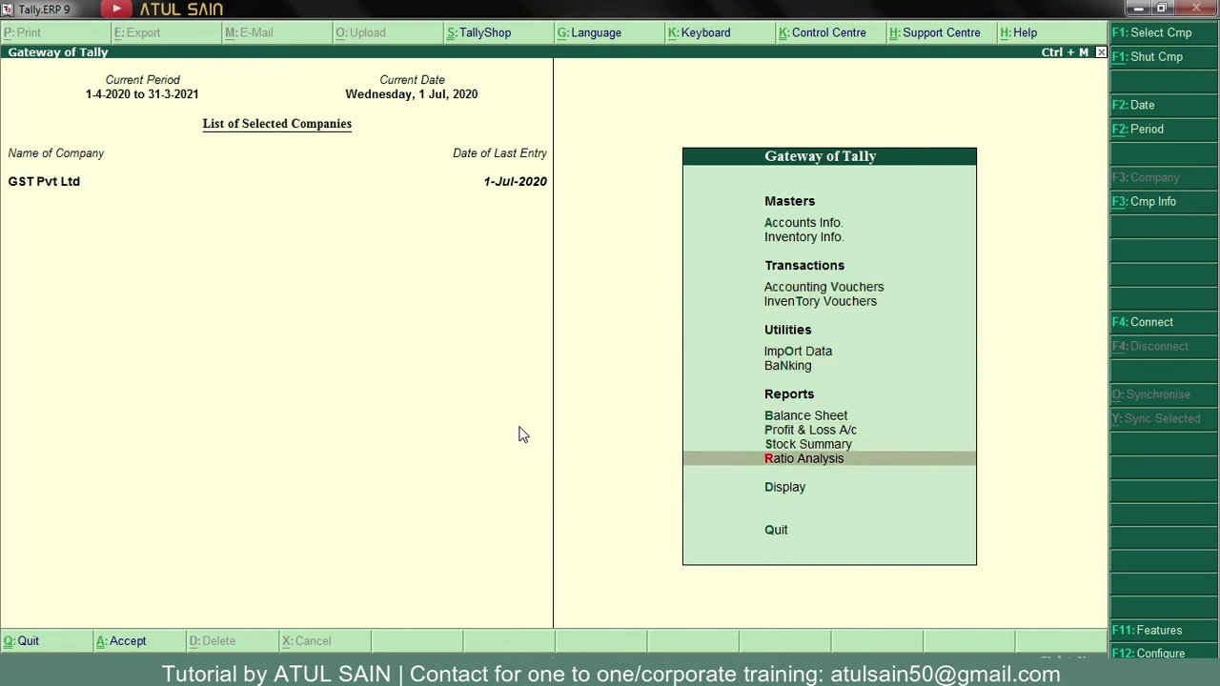
pyautogui.press('Return')
pyautogui.press('Down')
pyautogui.press('Down')
pyautogui.press('Down')
pyautogui.press('Down')
pyautogui.press('Down')
pyautogui.press('Down')
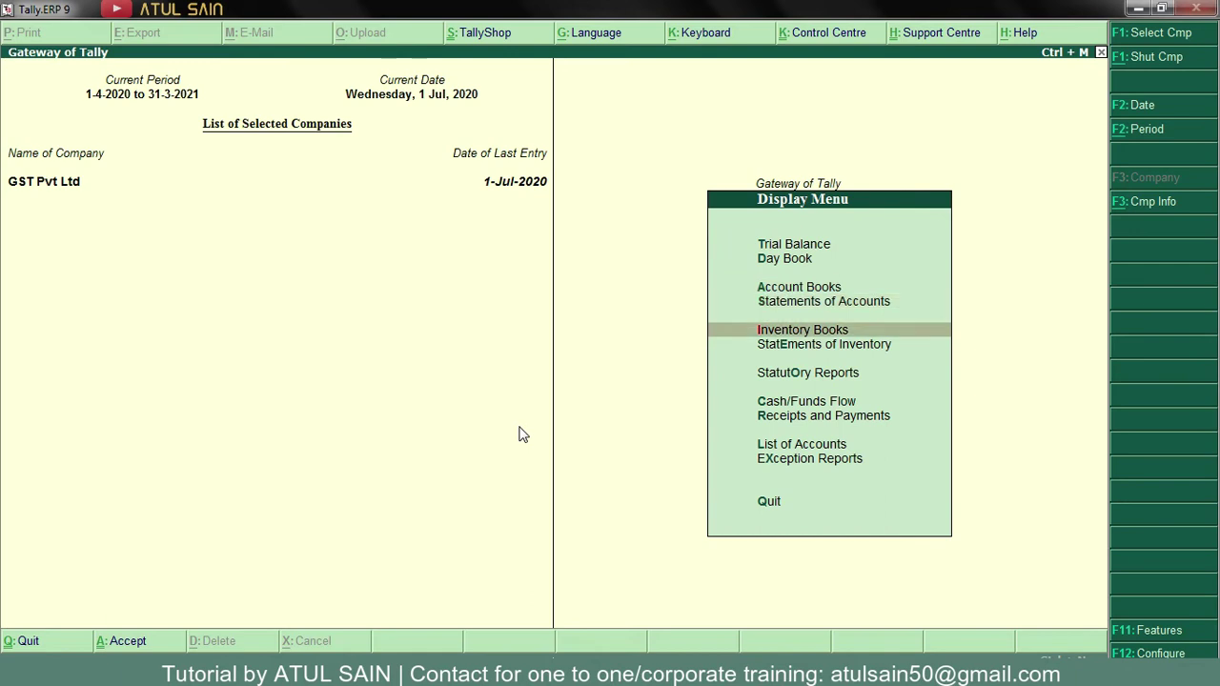
pyautogui.press('Return')
pyautogui.press('Return')
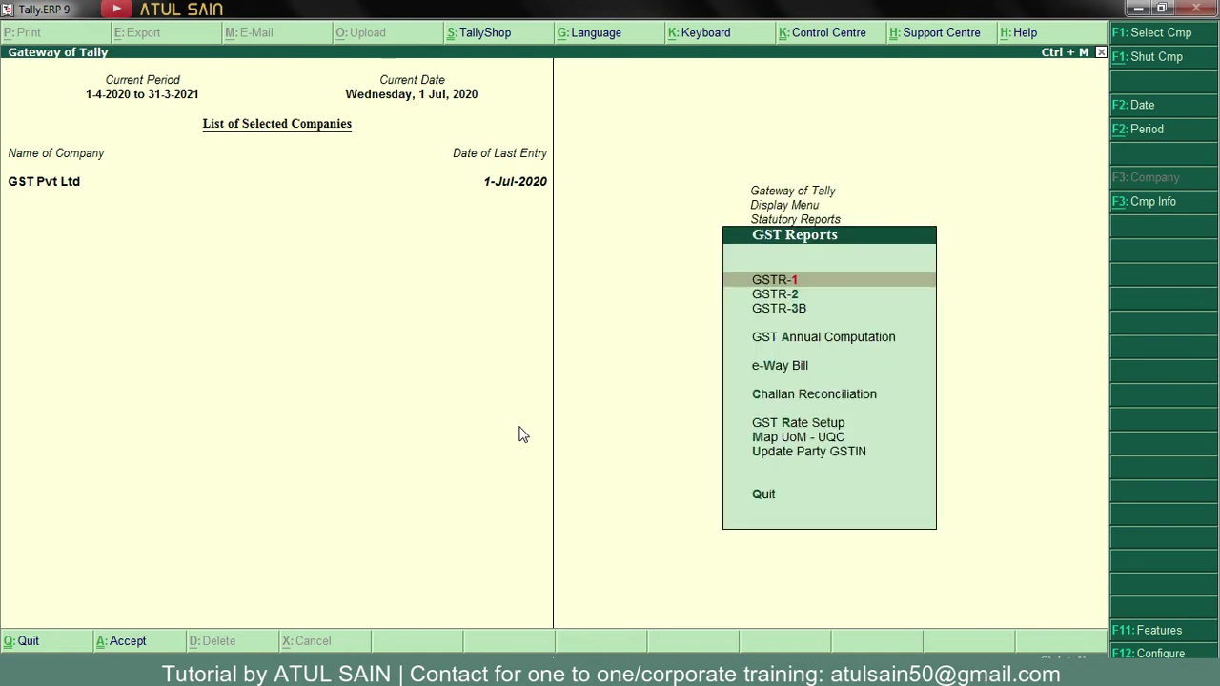
pyautogui.press('Return')
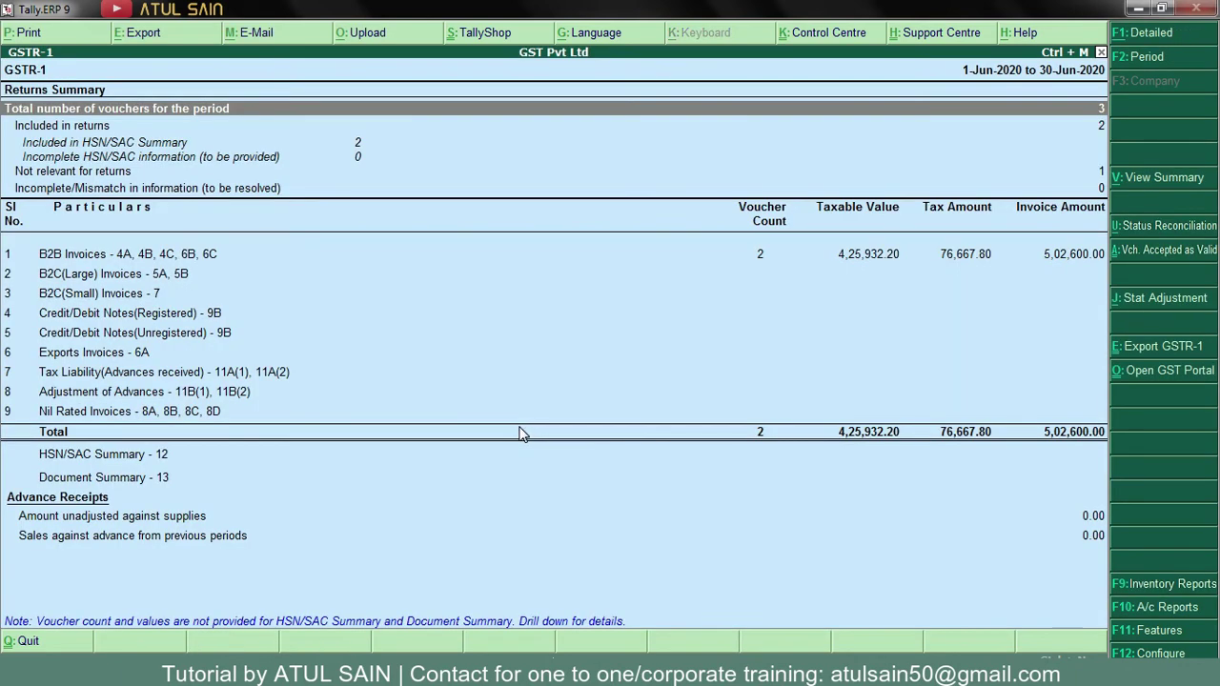
# - Change the GSTR-1 report period to 1-Apr-2020 to 1-Jul-2020
pyautogui.press('F2')
pyautogui.press('Return')
pyautogui.press('Return')
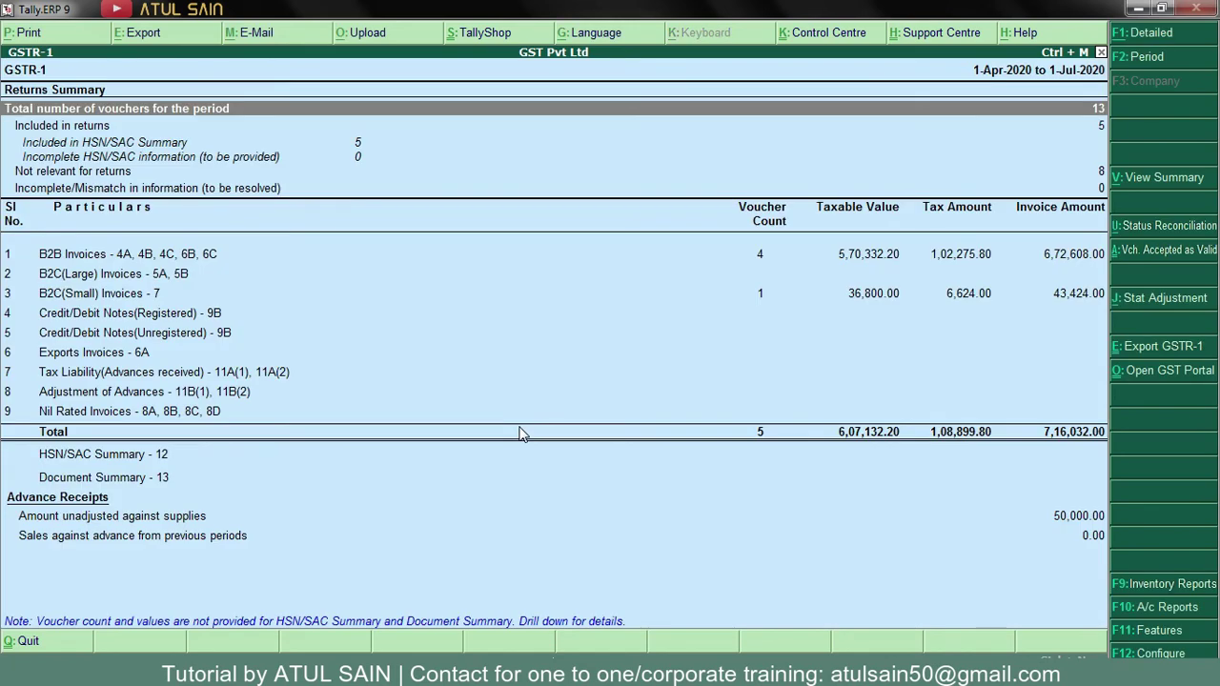
# - Drill down from the advance receipts' amount unadjusted against supplies to the West Bengal tax liability list
pyautogui.press('Down')
pyautogui.press('Down')
pyautogui.press('Down')
pyautogui.press('Down')
pyautogui.press('Down')
pyautogui.press('Down')
pyautogui.press('Down')
pyautogui.press('Down')
pyautogui.press('Down')
pyautogui.press('Down')
pyautogui.press('Down')
pyautogui.press('Down')
pyautogui.press('Down')
pyautogui.press('Down')
pyautogui.press('Down')
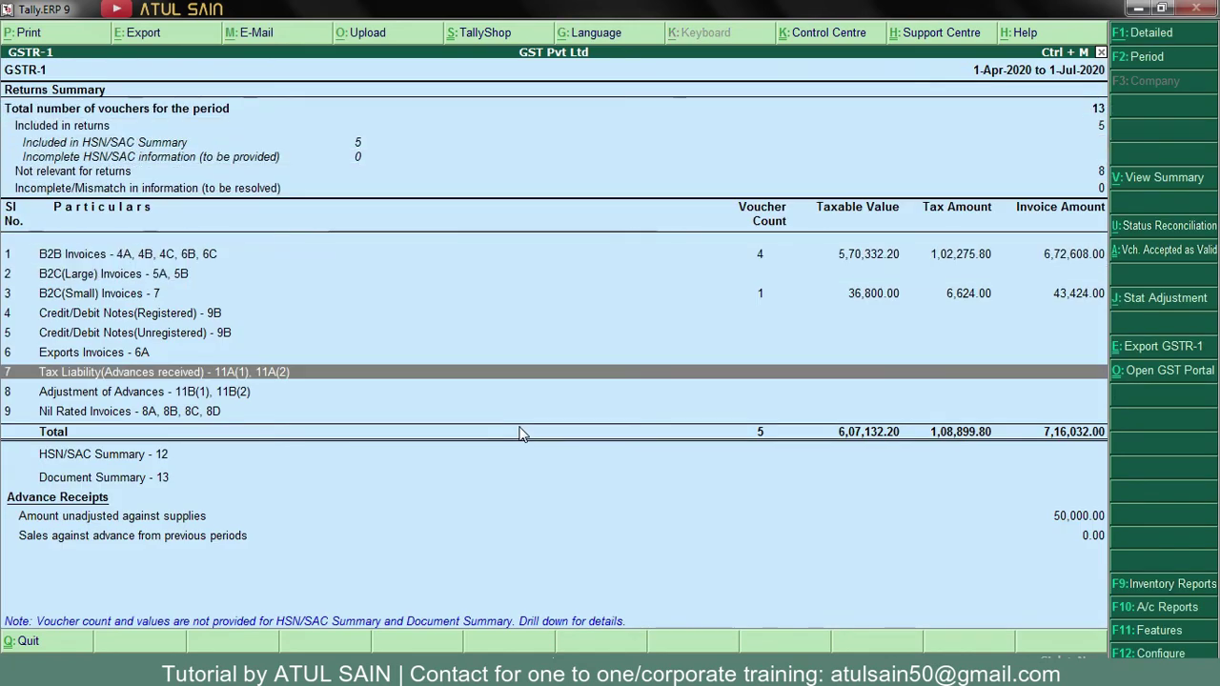
pyautogui.press('Up')
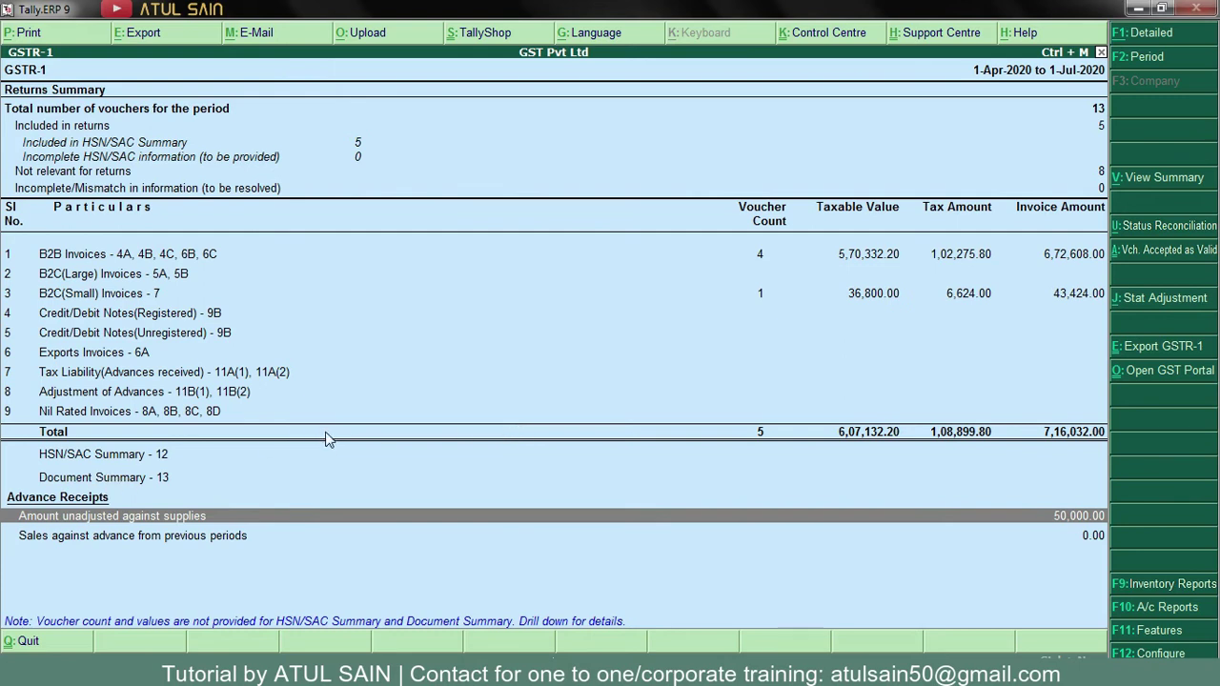
pyautogui.press('Return')
pyautogui.press('Return')
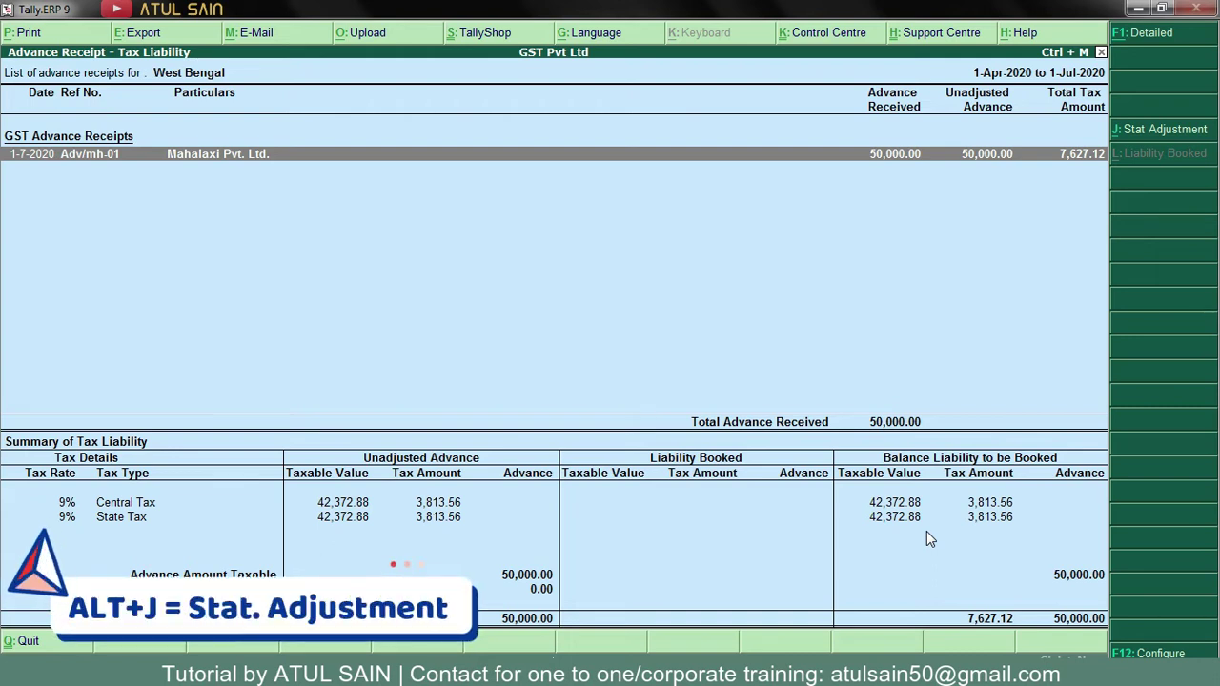
# - Start a GST stat adjustment journal for Increase of Tax Liability, On Account of Advance Receipts, dated 1-Jul-2020
pyautogui.hotkey('alt', 'j')
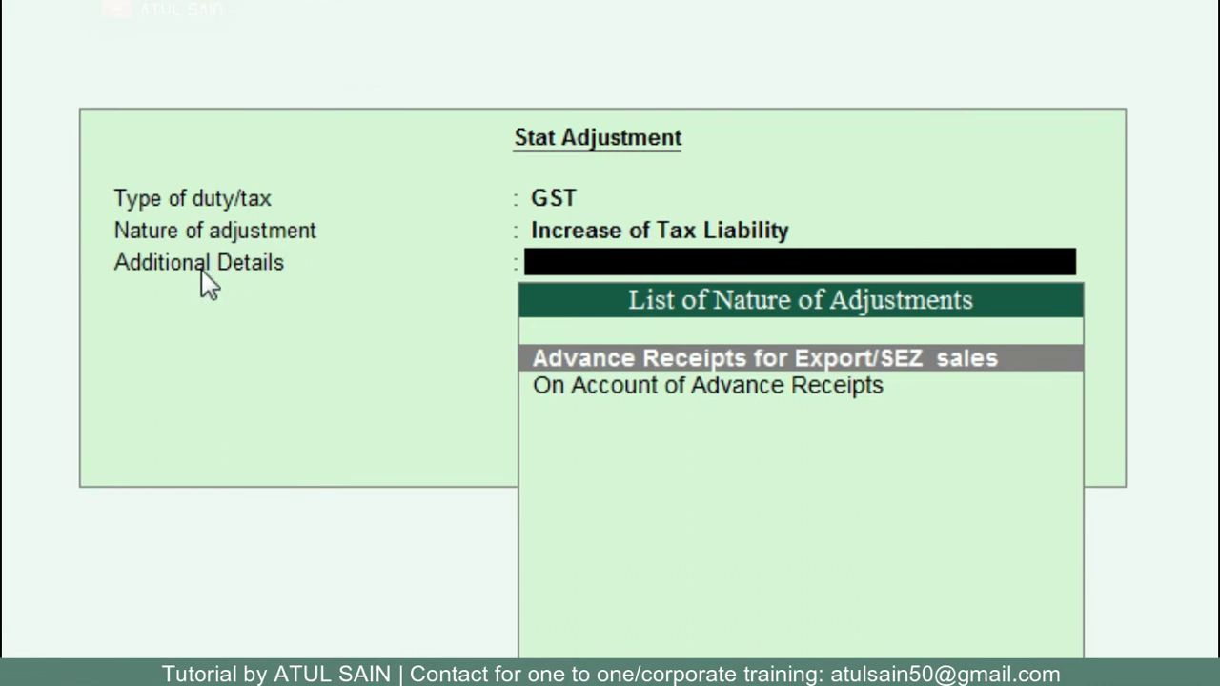
pyautogui.press('Down')
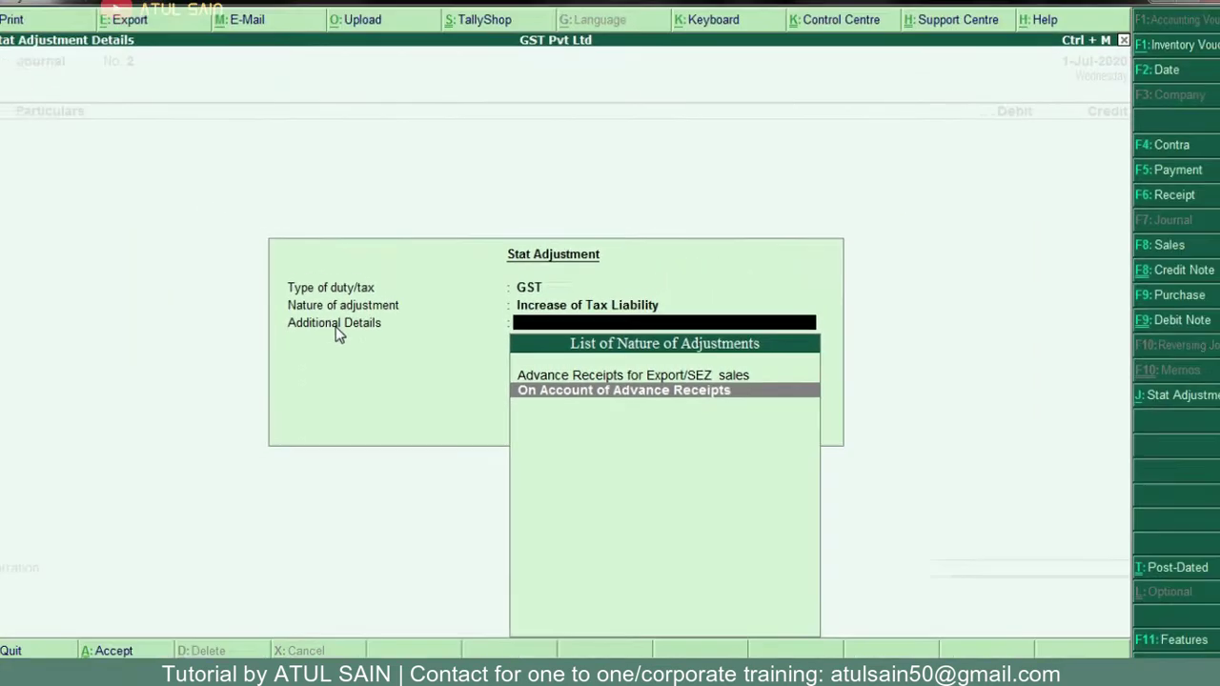
pyautogui.press('Return')
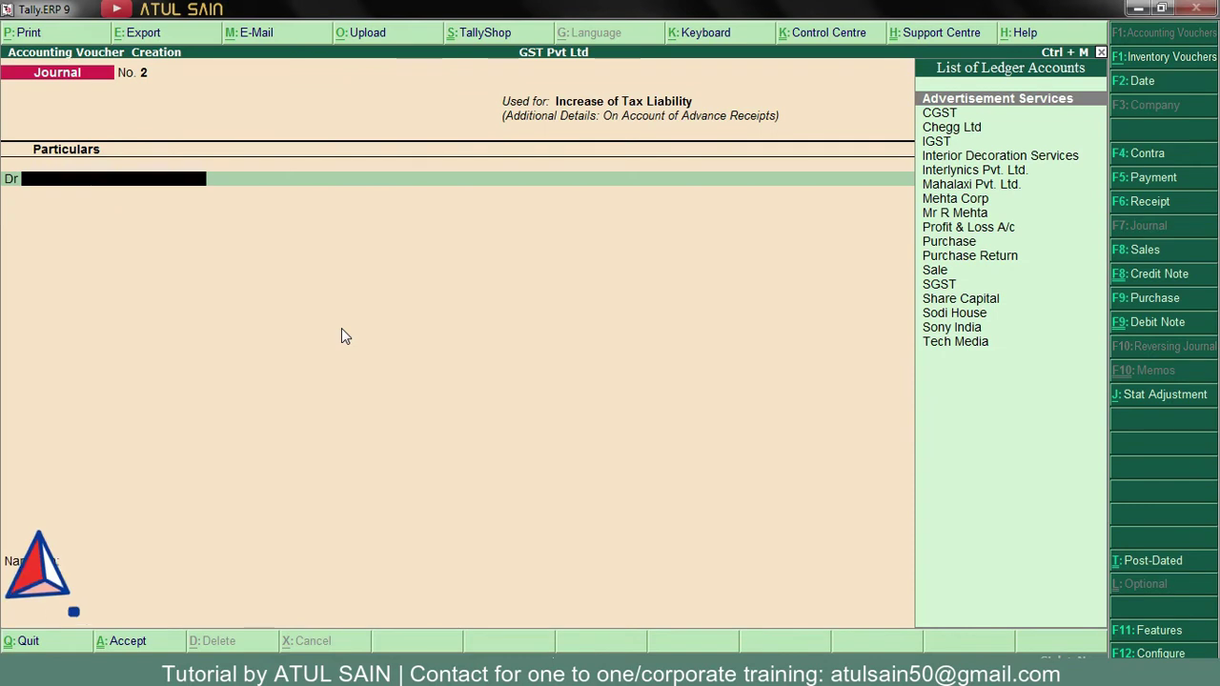
pyautogui.press('F2')
pyautogui.write('1.7')
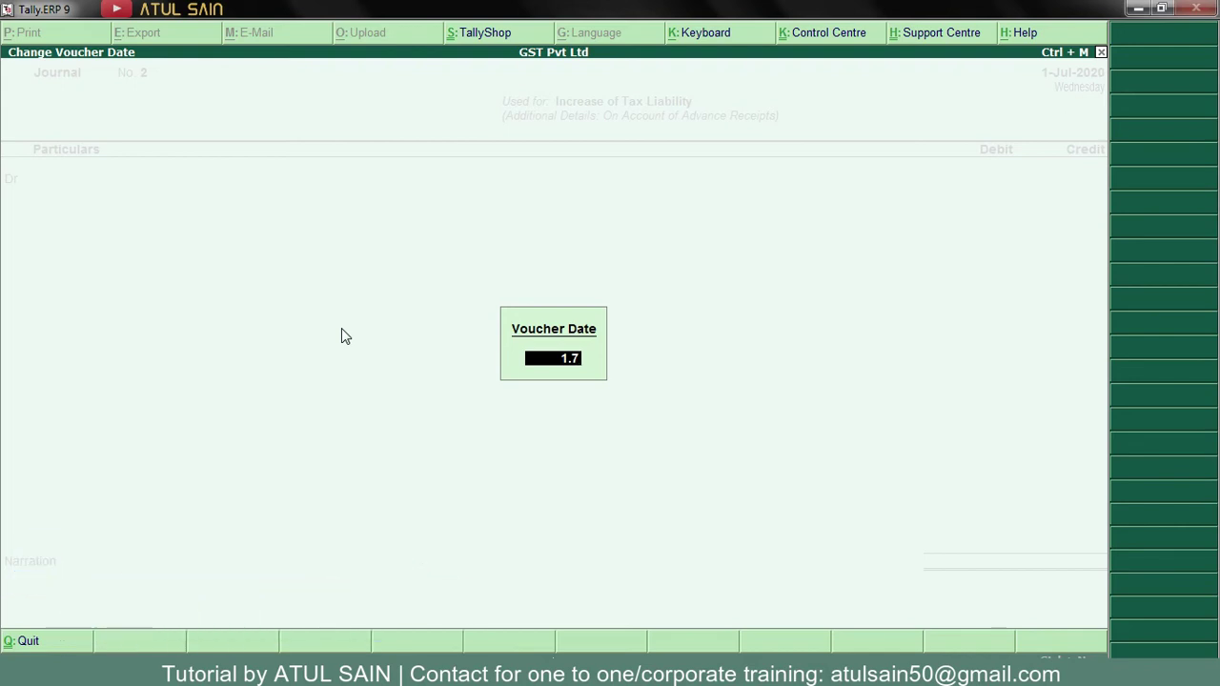
pyautogui.press('Return')
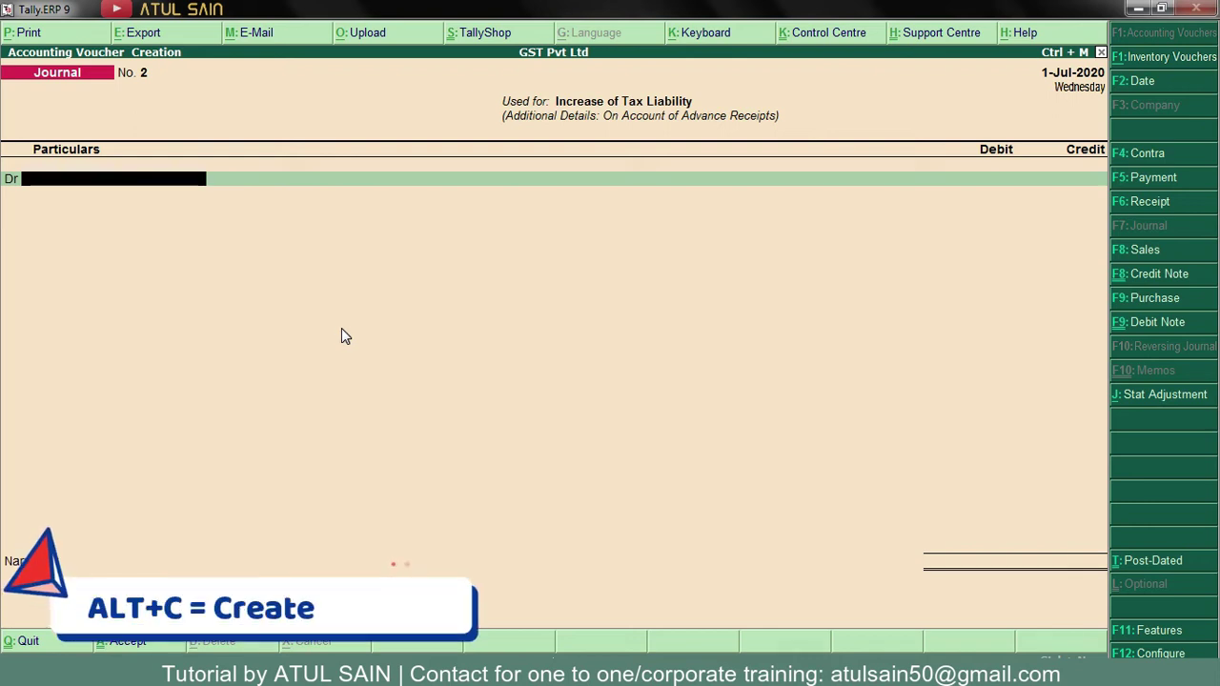
# - Create the ledger GST on Advance Receipt under Current Assets and use it as the journal's debit account
pyautogui.hotkey('alt', 'c')
pyautogui.write('GST')
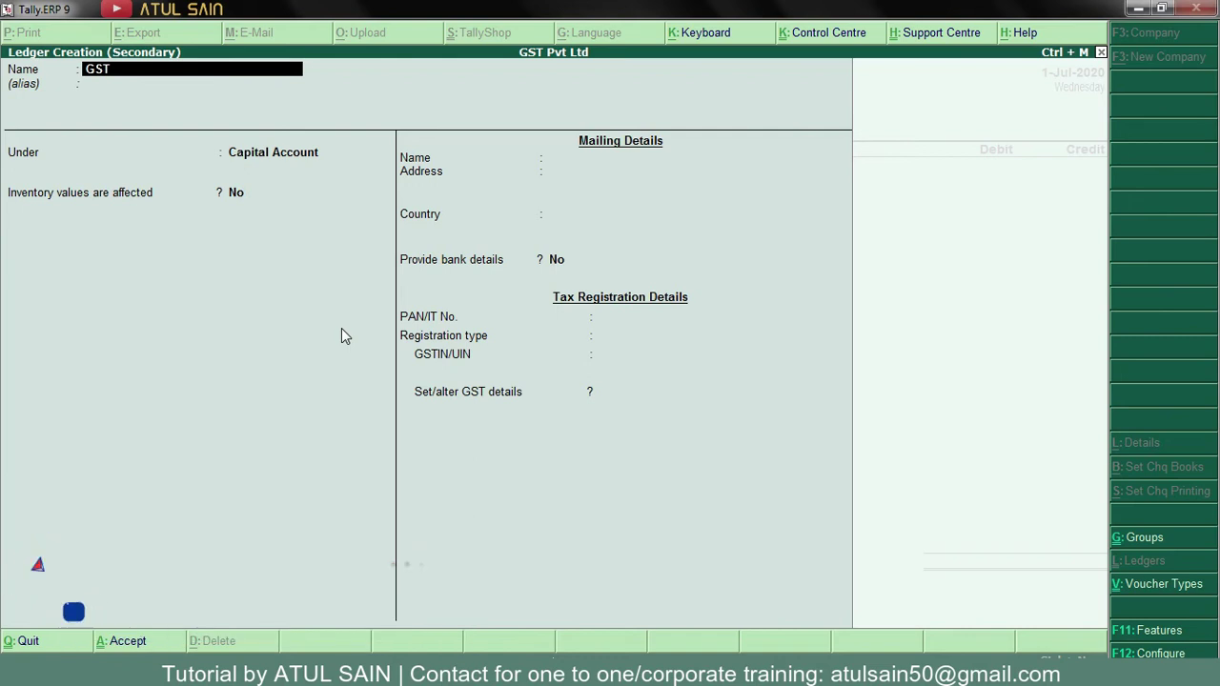
pyautogui.write(' on Advan')
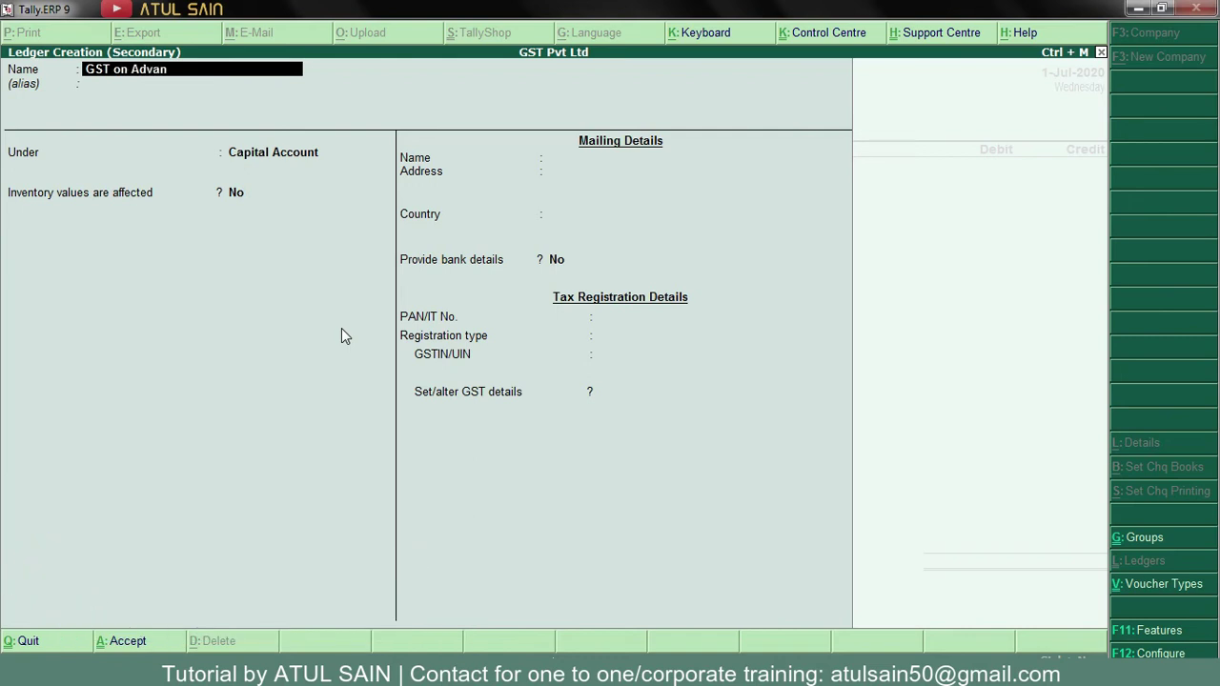
pyautogui.write('ce Receipt')
pyautogui.press('Return')
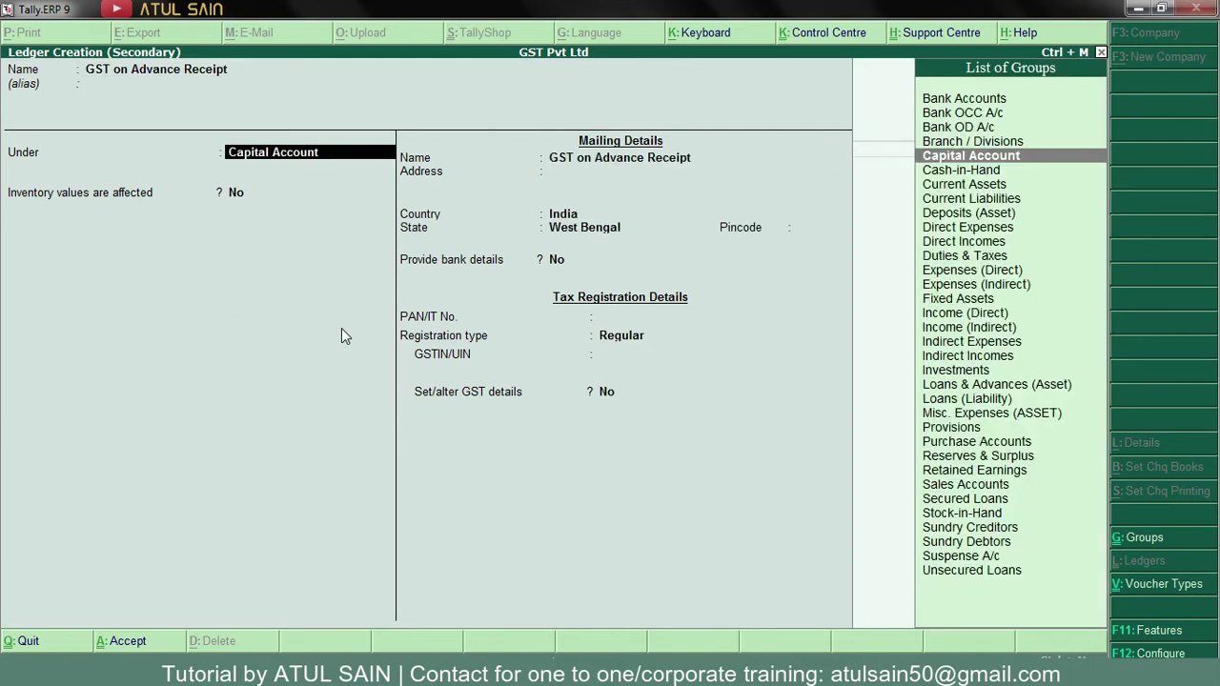
pyautogui.write('Cur')
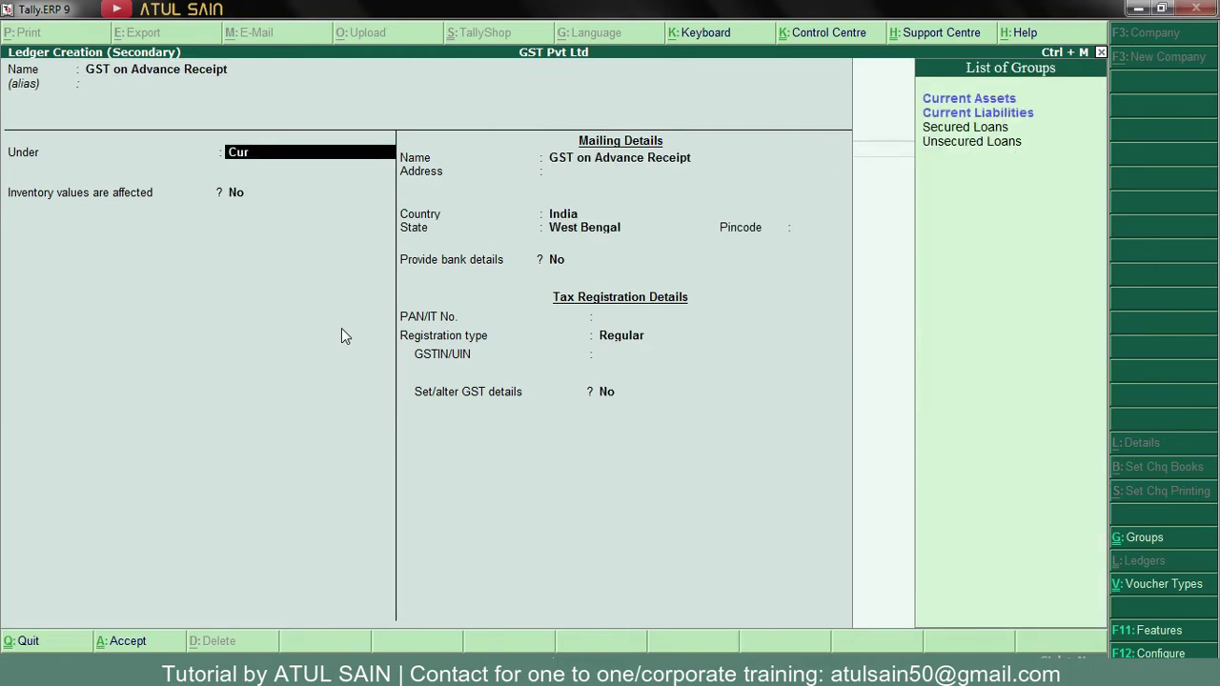
pyautogui.press('Return')
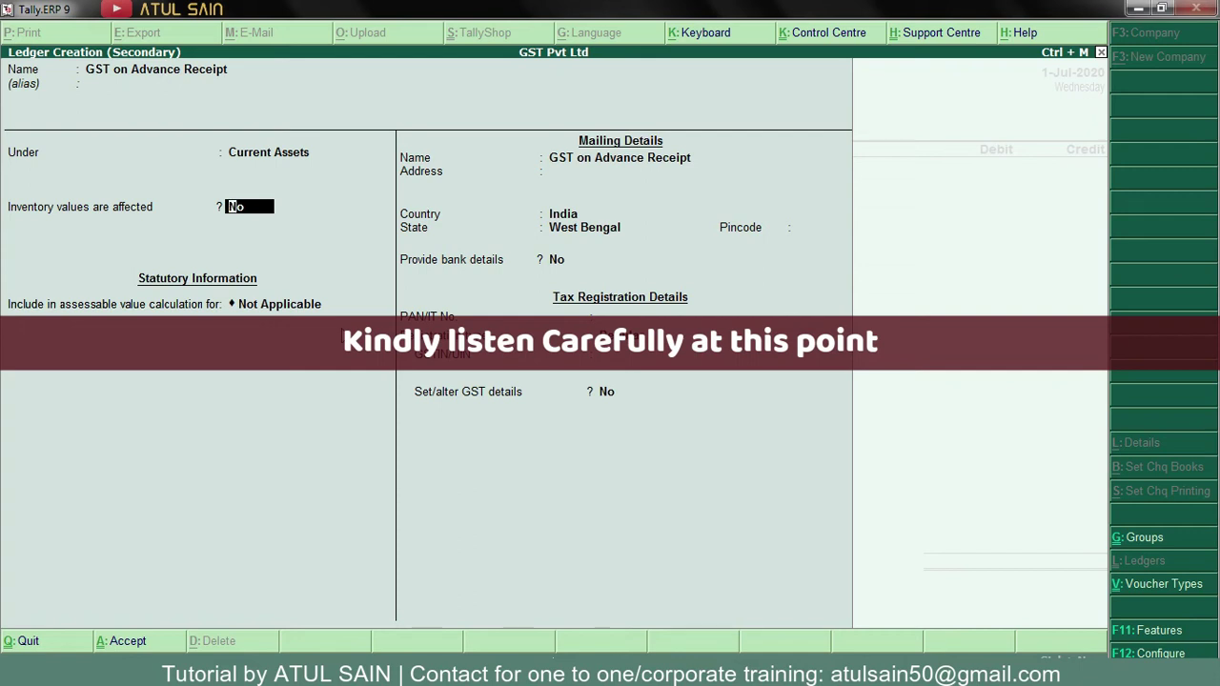
pyautogui.hotkey('ctrl', 'a')
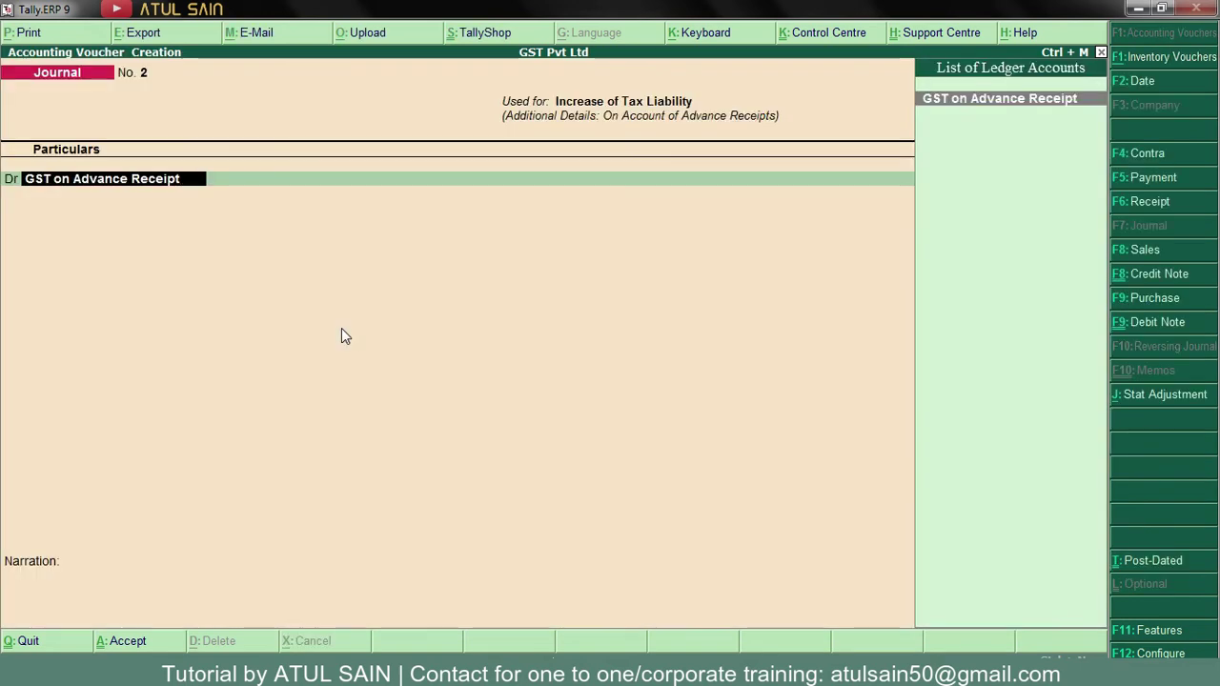
pyautogui.press('Return')
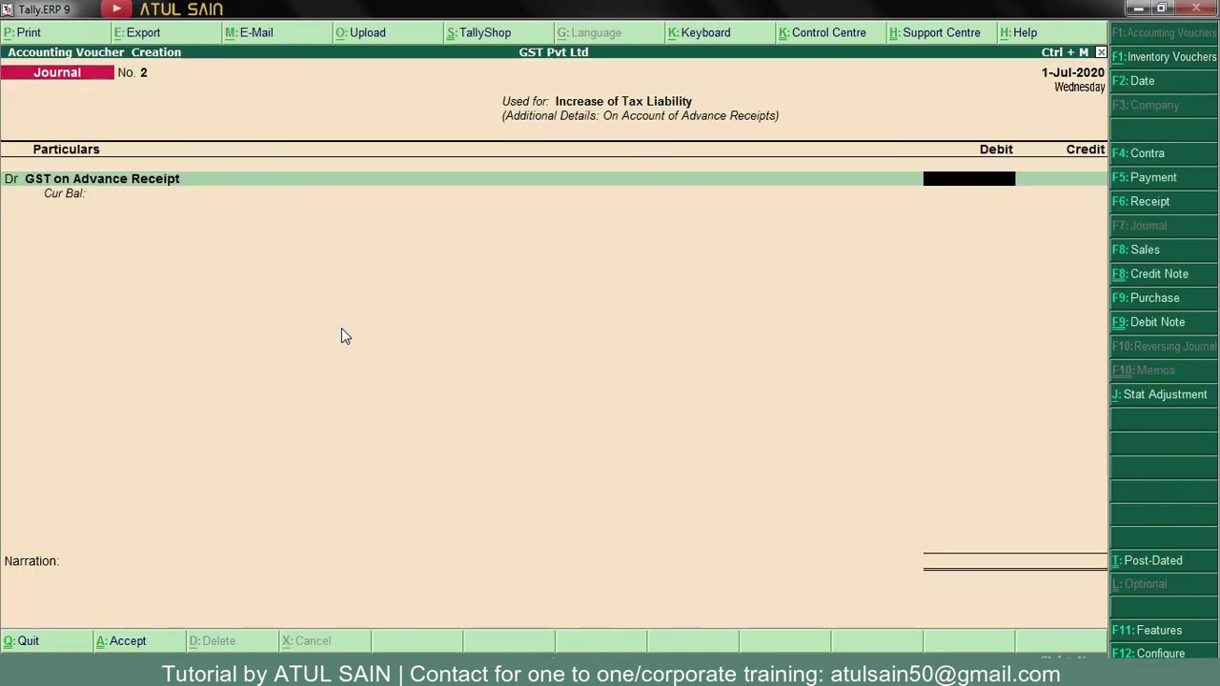
# - Add 3813.56 and 3813.56 in the calculator and debit GST on Advance Receipt with 7627.12
pyautogui.hotkey('ctrl', 'n')
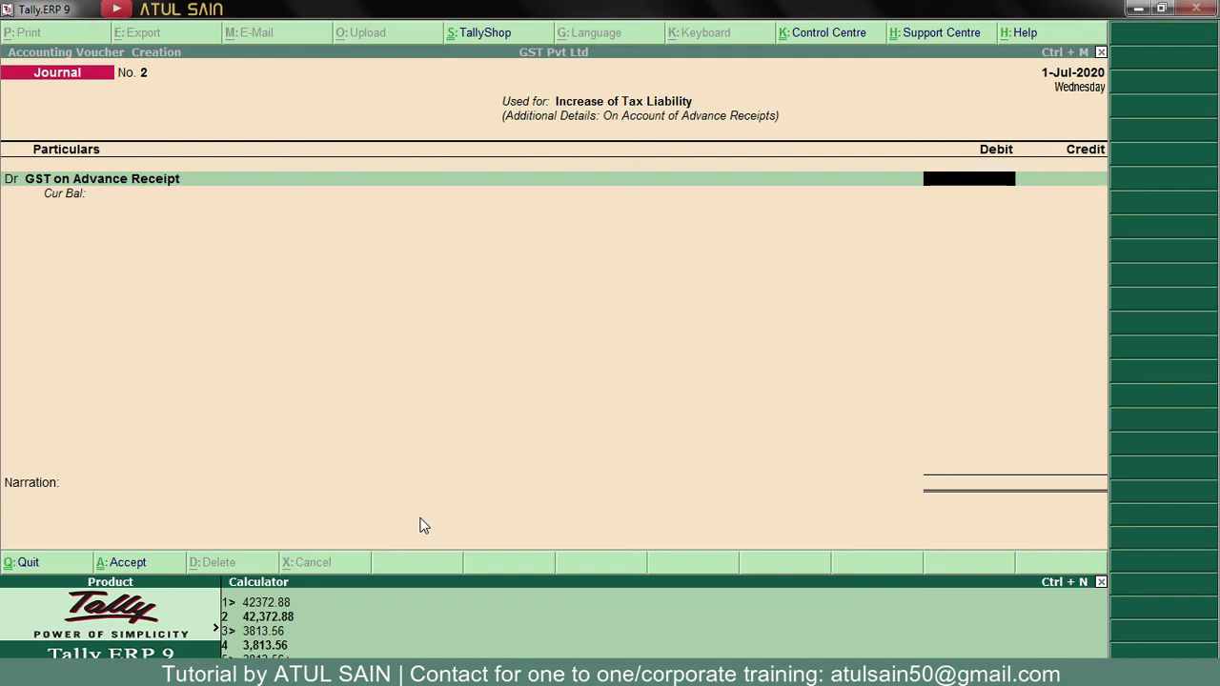
pyautogui.write('3813.56')
pyautogui.press('Return')
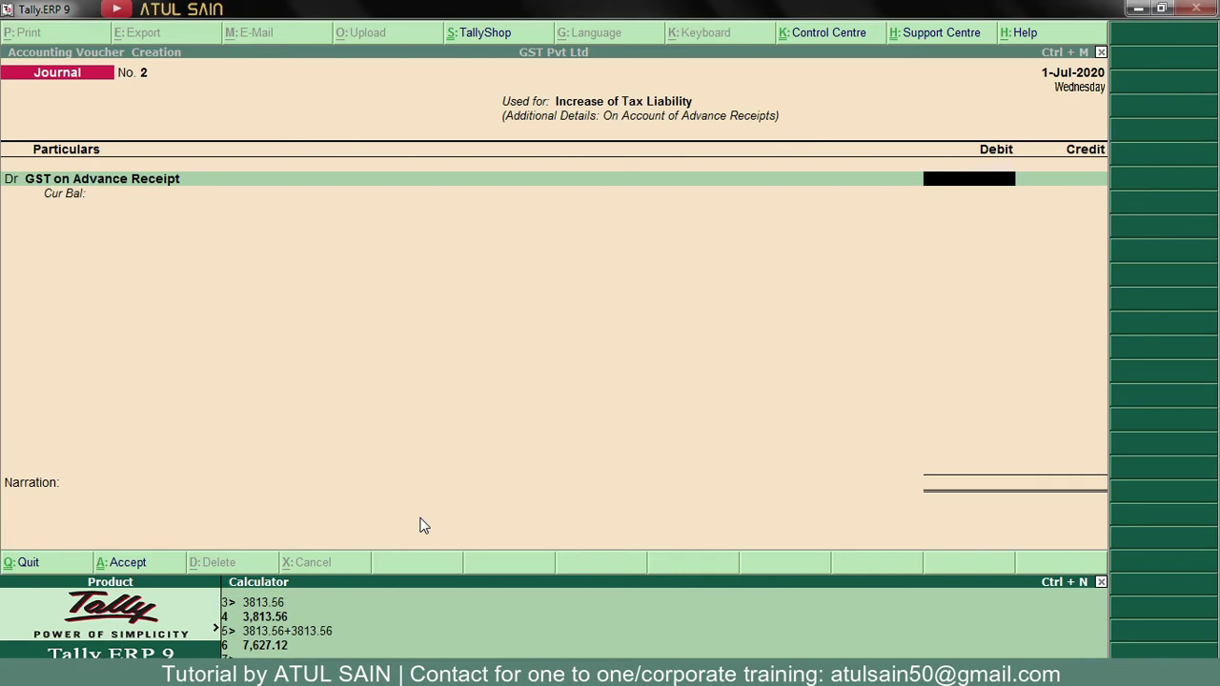
pyautogui.press('Up')
pyautogui.press('Up')
pyautogui.press('Up')
pyautogui.press('Up')
pyautogui.press('Up')
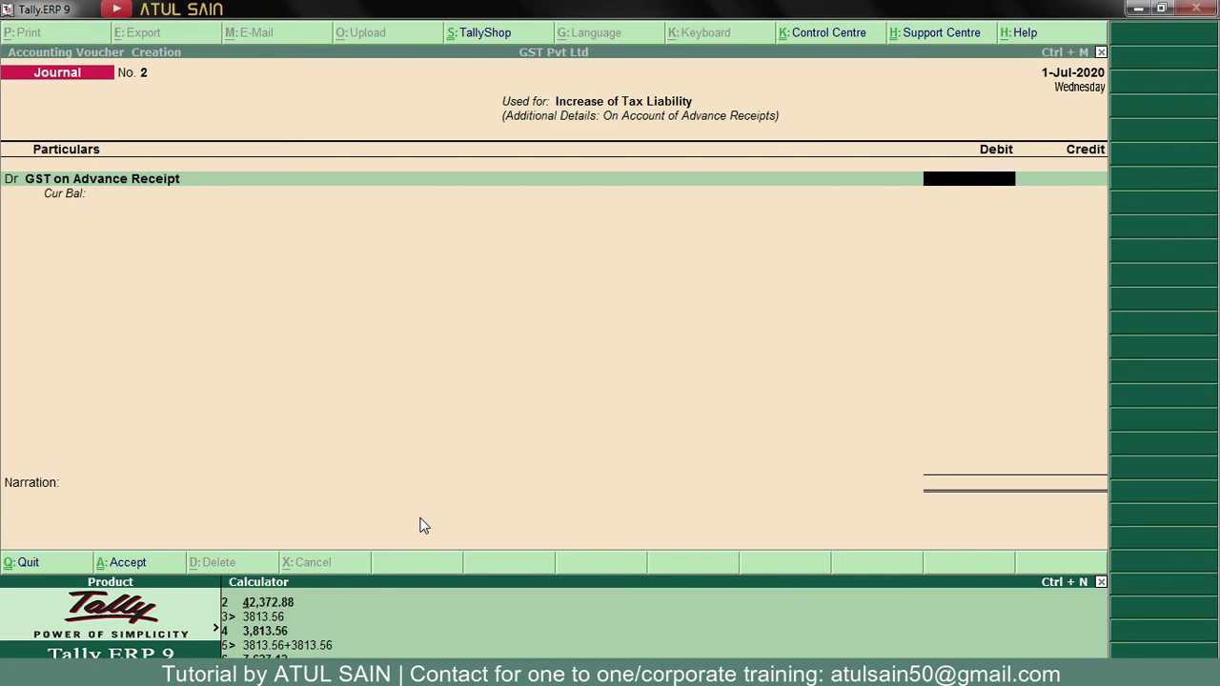
pyautogui.press('BackSpace')
pyautogui.hotkey('ctrl', 'm')
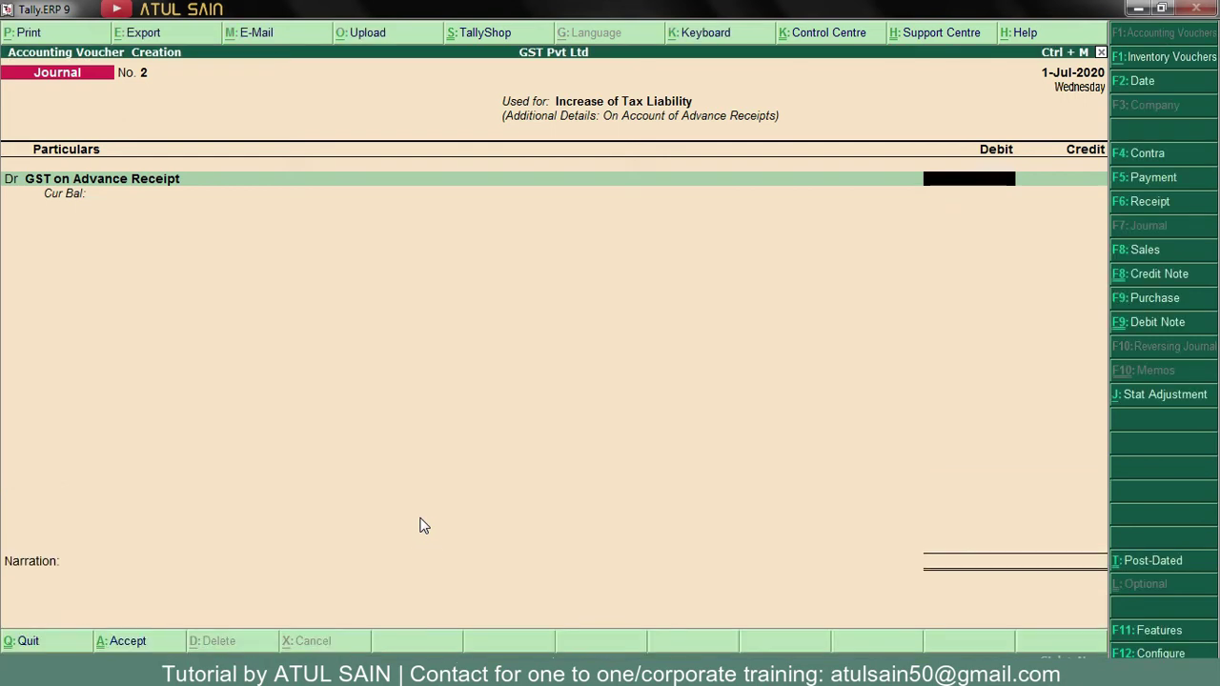
pyautogui.write('7627.12')
pyautogui.press('Return')
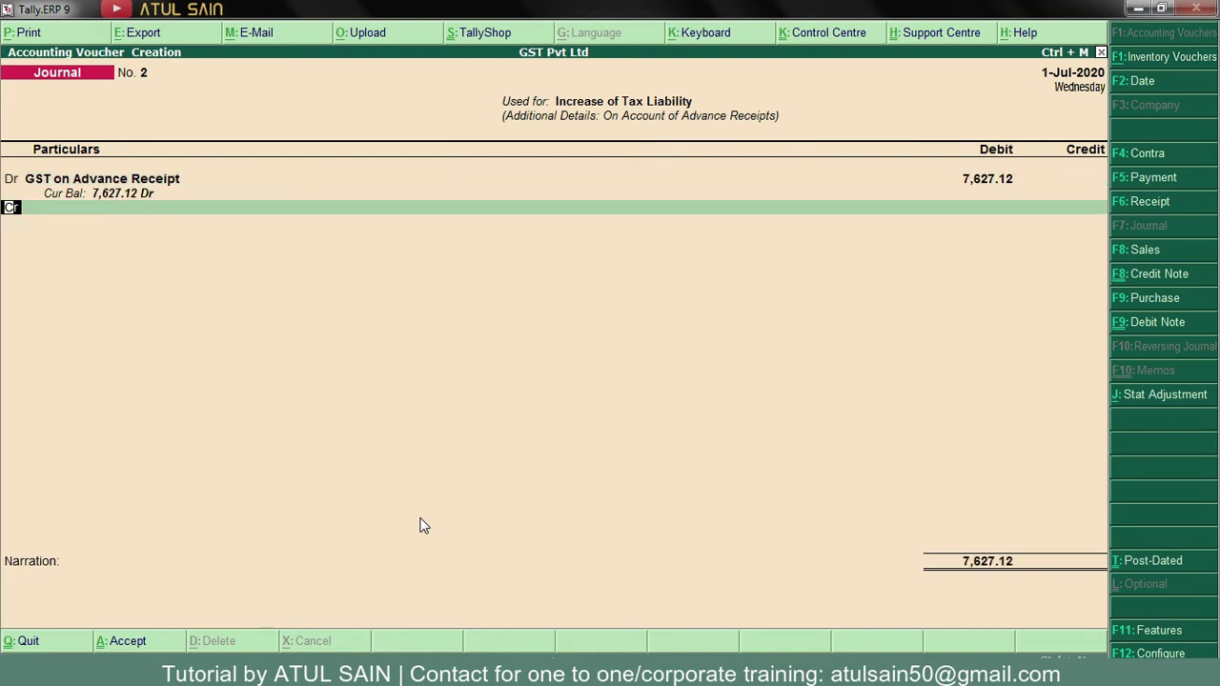
# - Credit CGST with 3813.56 at a 9% rate on a taxable value of 42372.88
pyautogui.press('Return')
pyautogui.write('cg')
pyautogui.press('Return')
pyautogui.write('9')
pyautogui.press('Return')
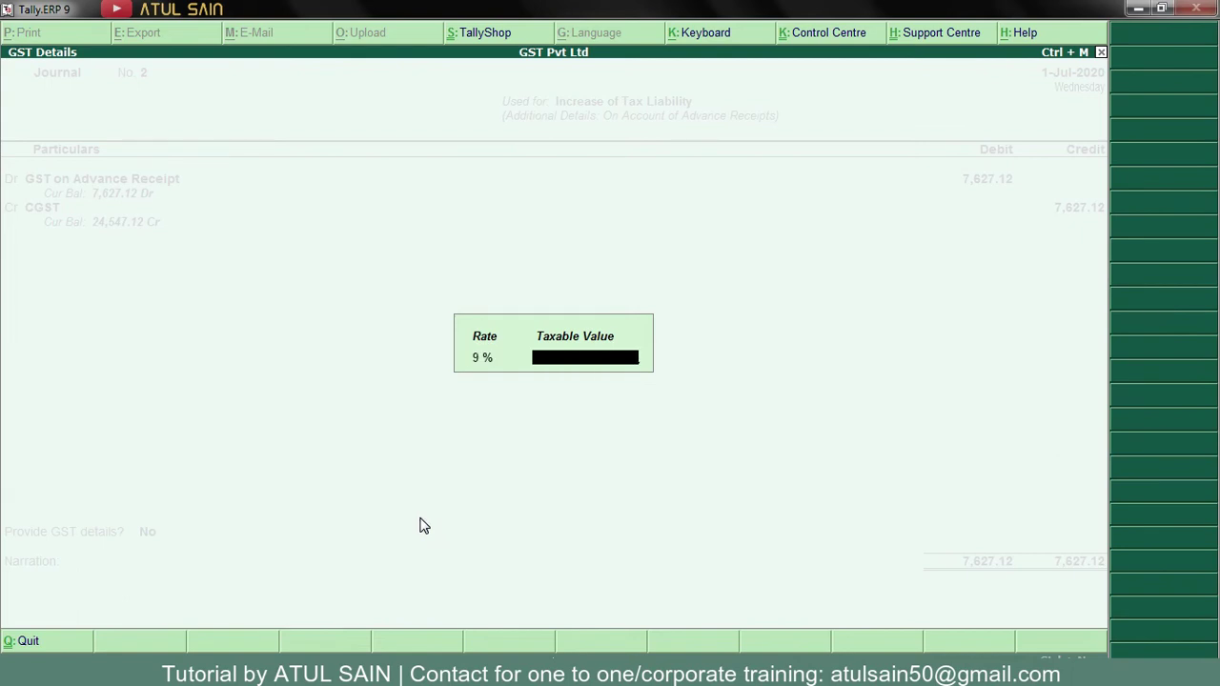
pyautogui.hotkey('ctrl', 'n')
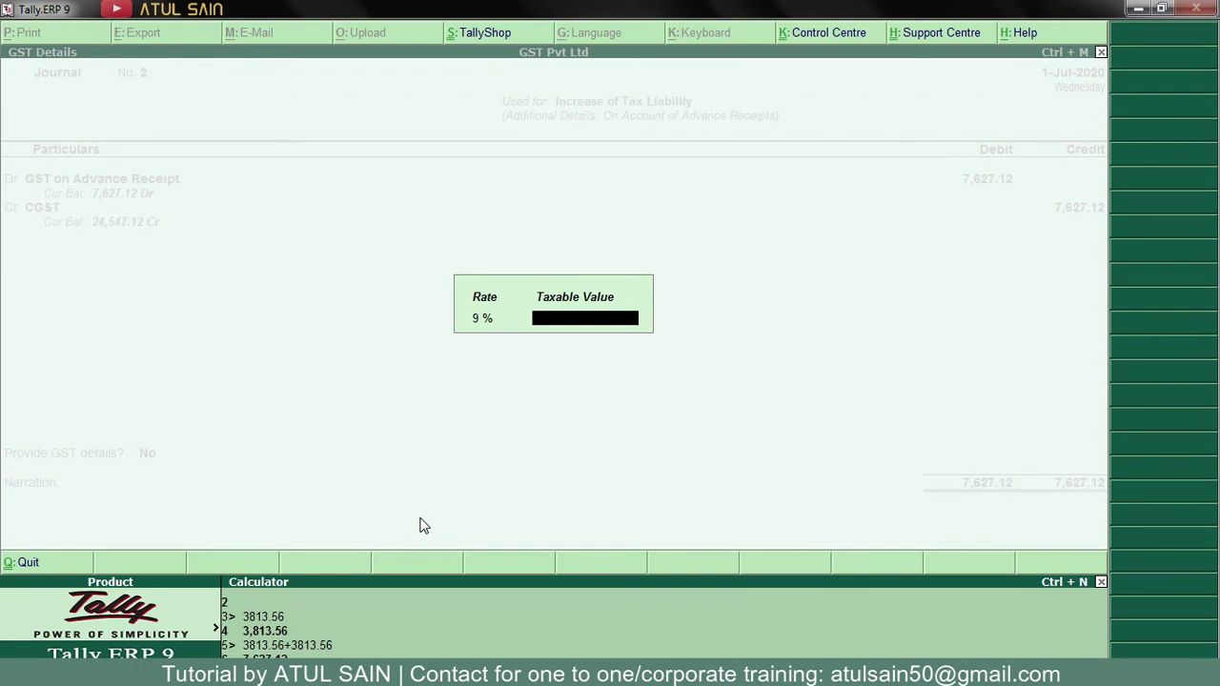
pyautogui.hotkey('ctrl', 'm')
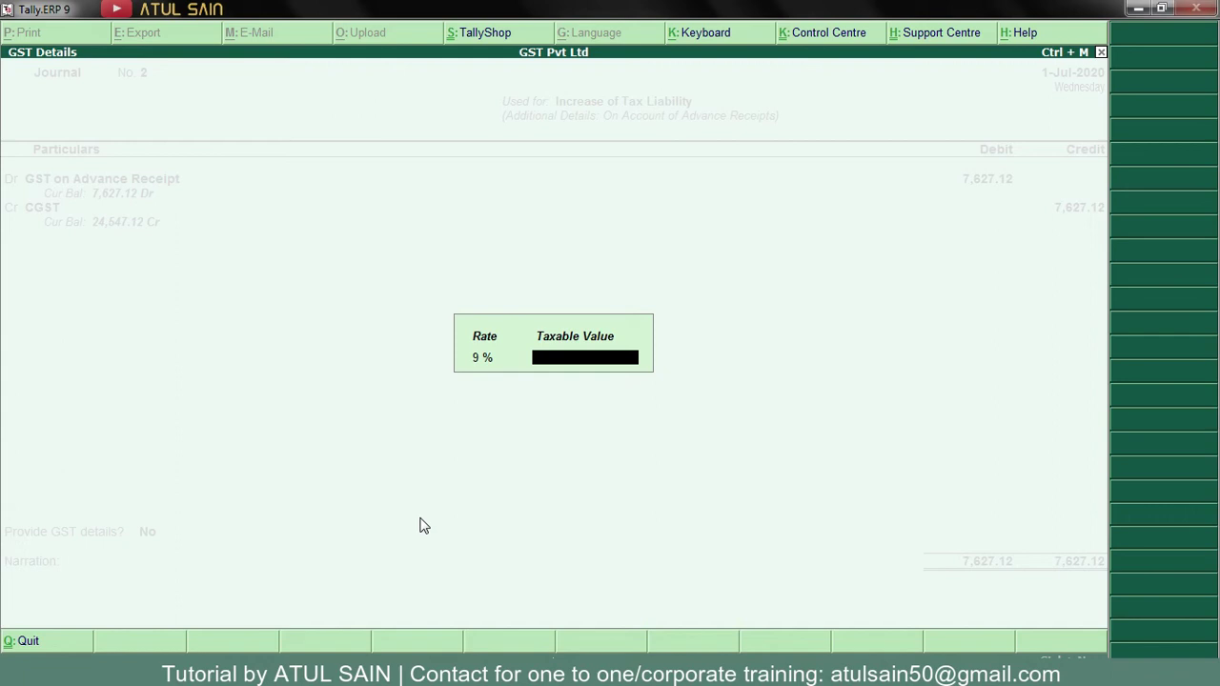
pyautogui.write('42372.88')
pyautogui.press('Return')
pyautogui.write('3813.56')
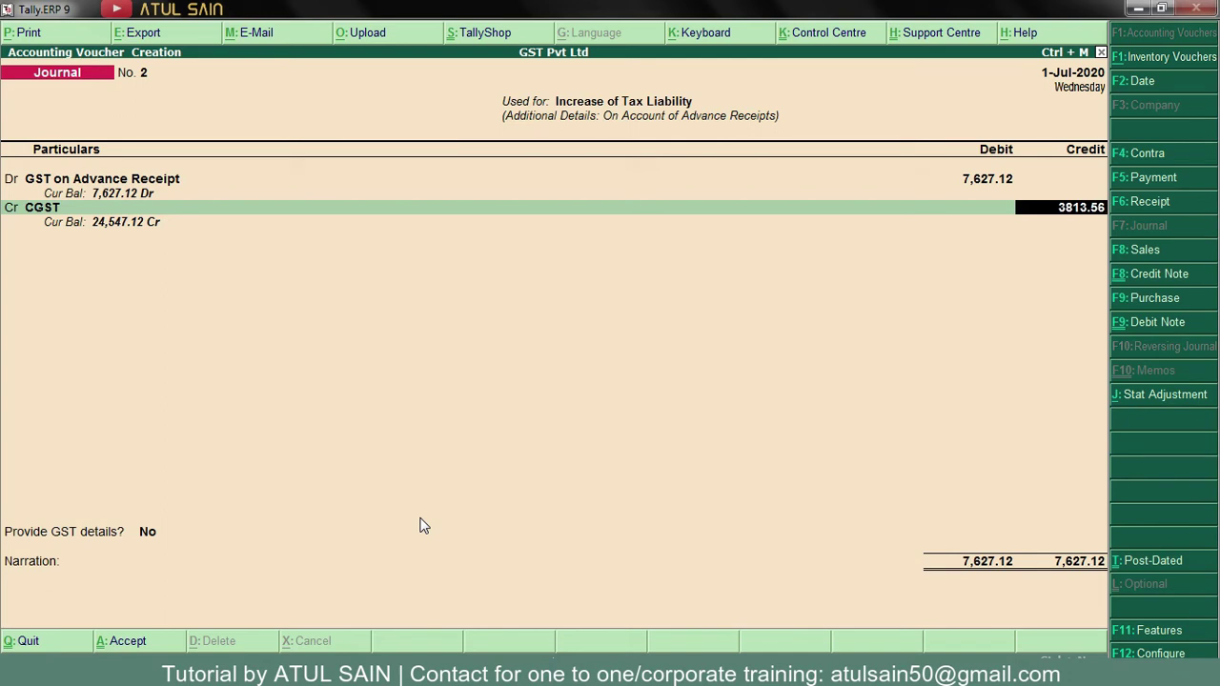
pyautogui.press('Return')
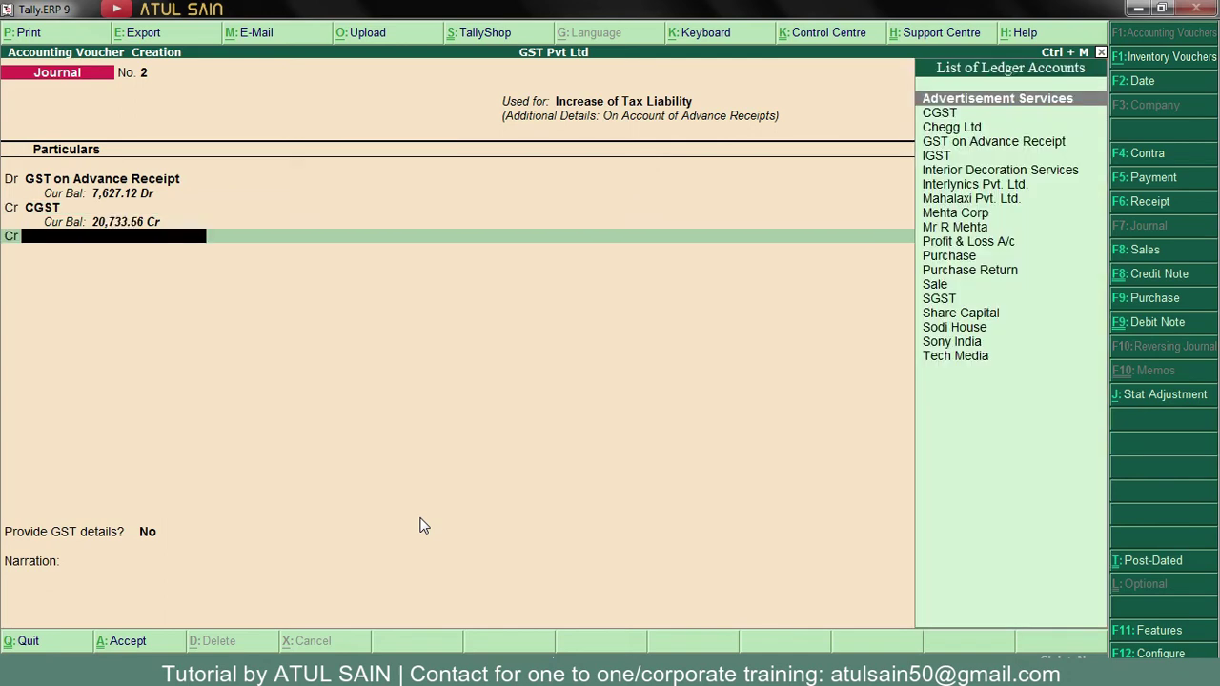
# - Credit SGST with 3,813.56, accepting the 9% rate and the taxable value of 42,372.88
pyautogui.write('Sg')
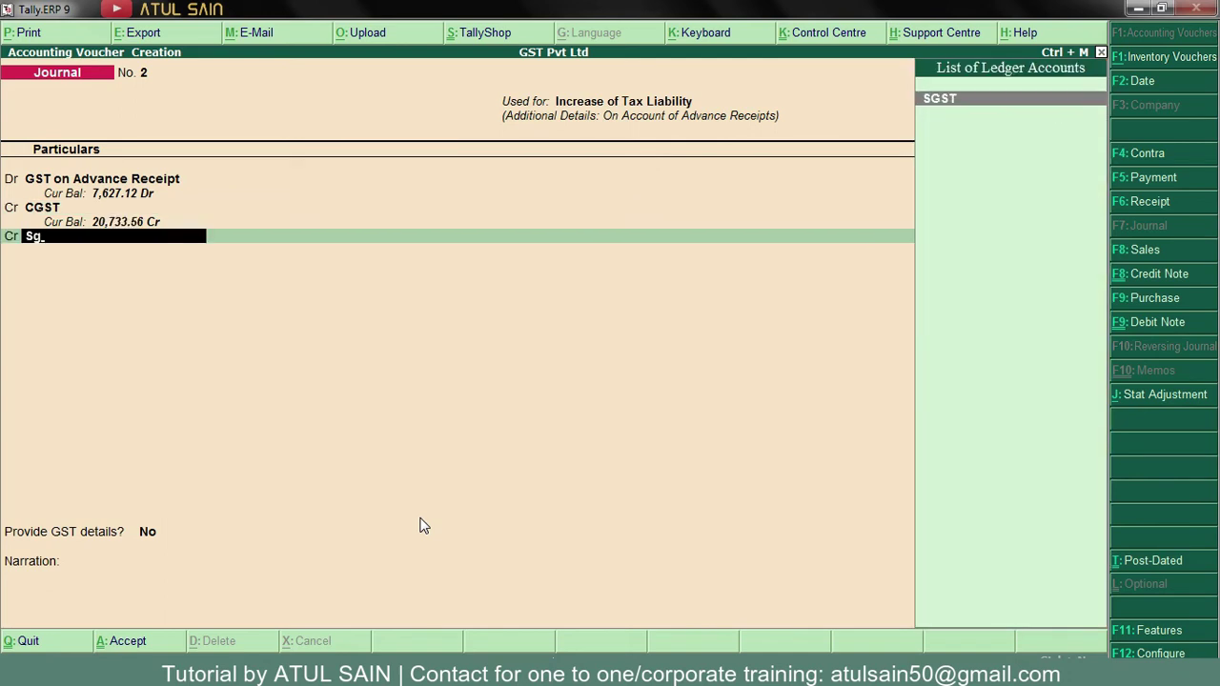
pyautogui.press('Return')
pyautogui.press('Return')
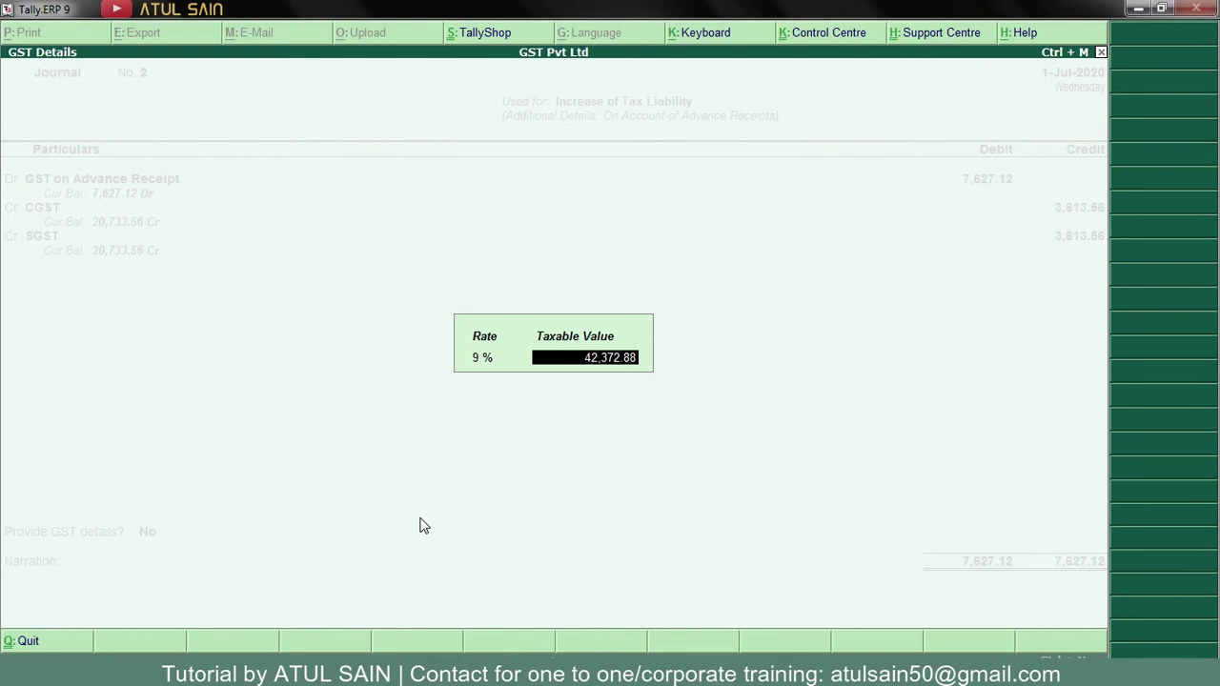
pyautogui.press('Return')
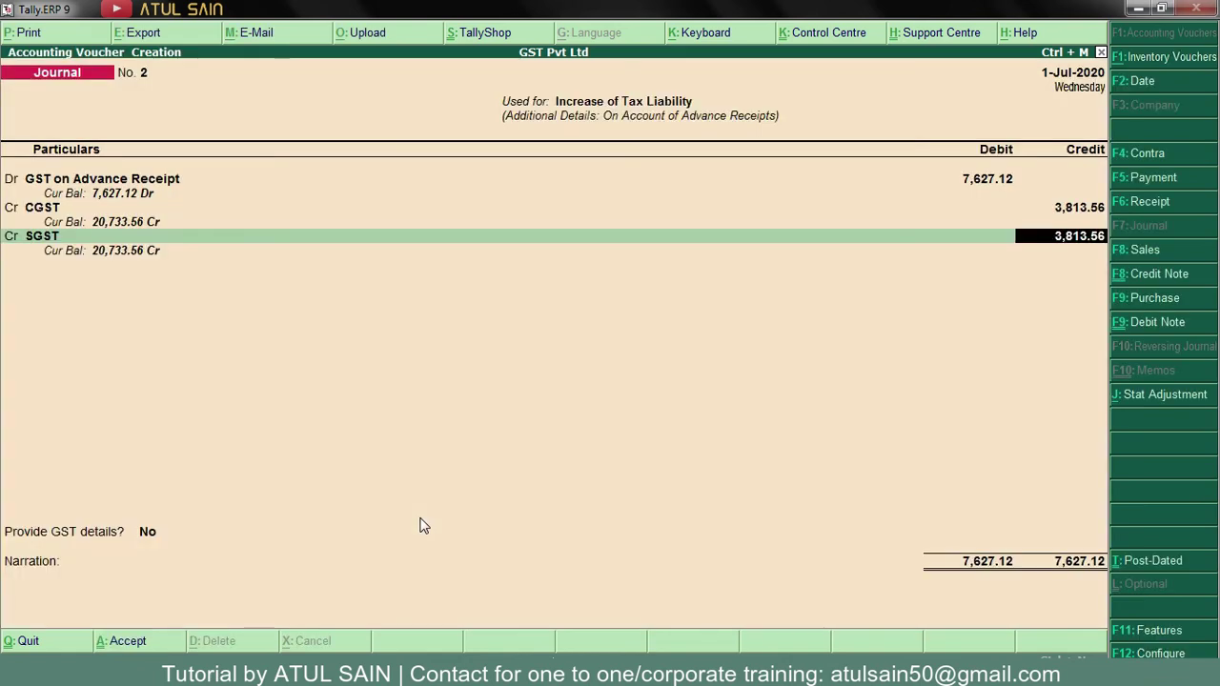
pyautogui.press('Return')
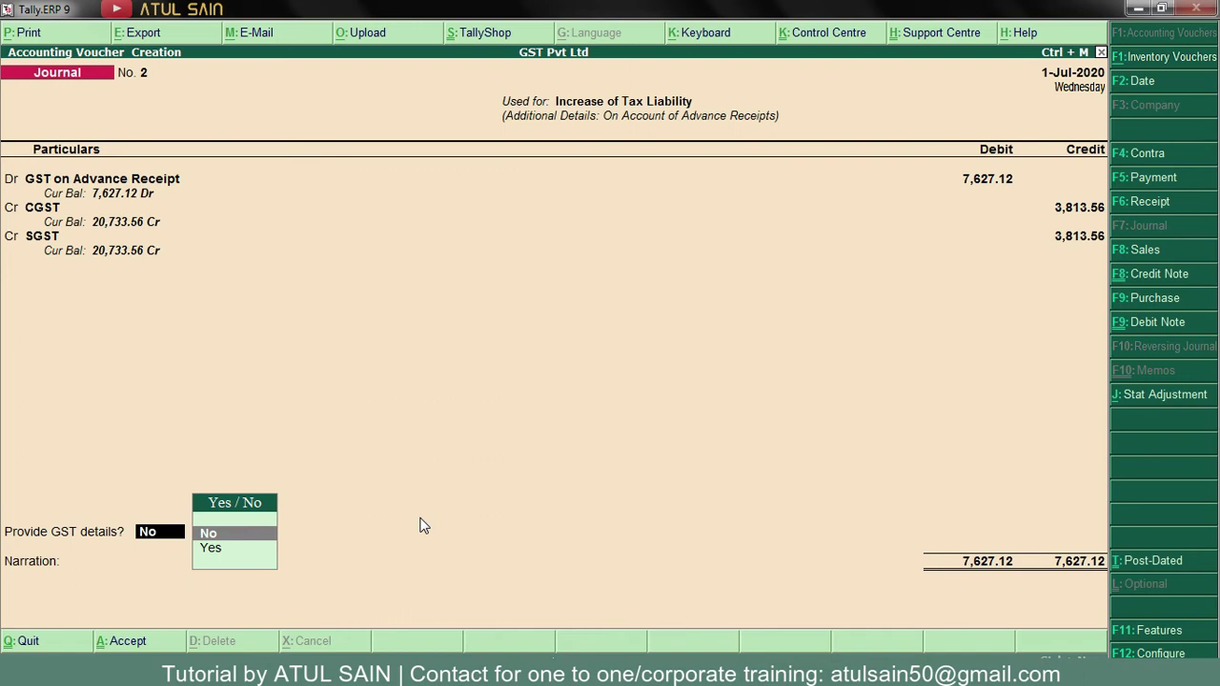
# - Choose to provide GST details for the journal and set Mahalaxi Pvt. Ltd. as the advance's ledger
pyautogui.press('Down')
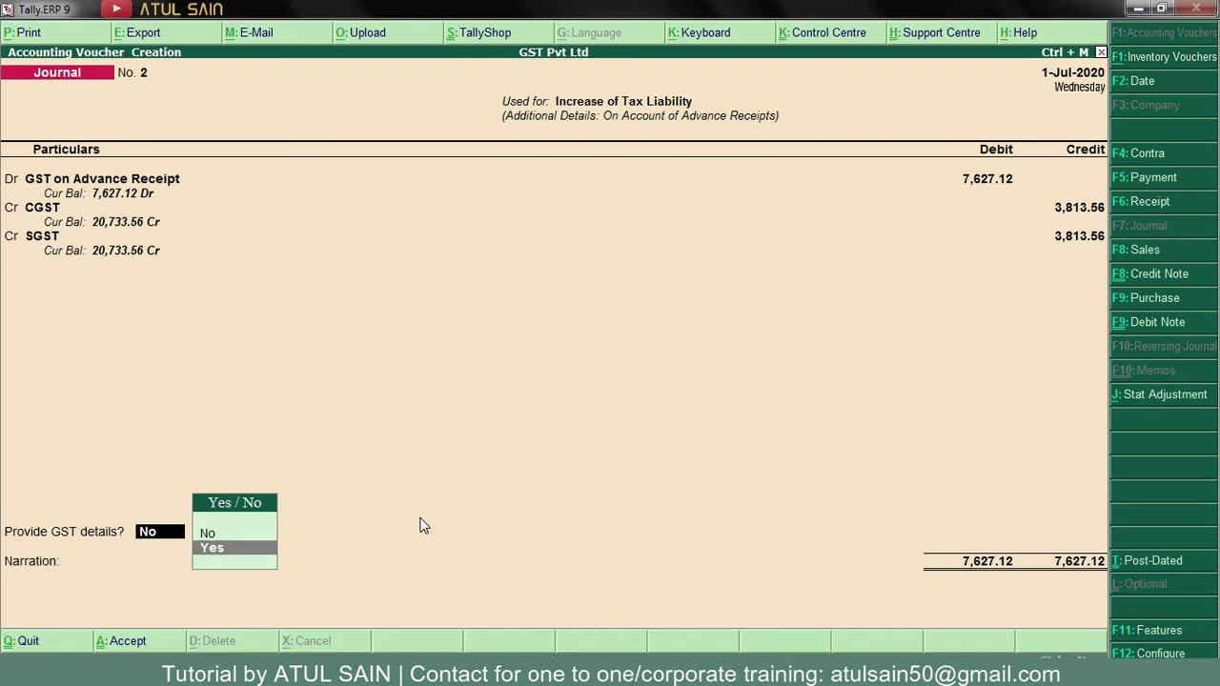
pyautogui.press('Return')
pyautogui.press('Down')
pyautogui.press('Down')
pyautogui.press('Down')
pyautogui.press('Down')
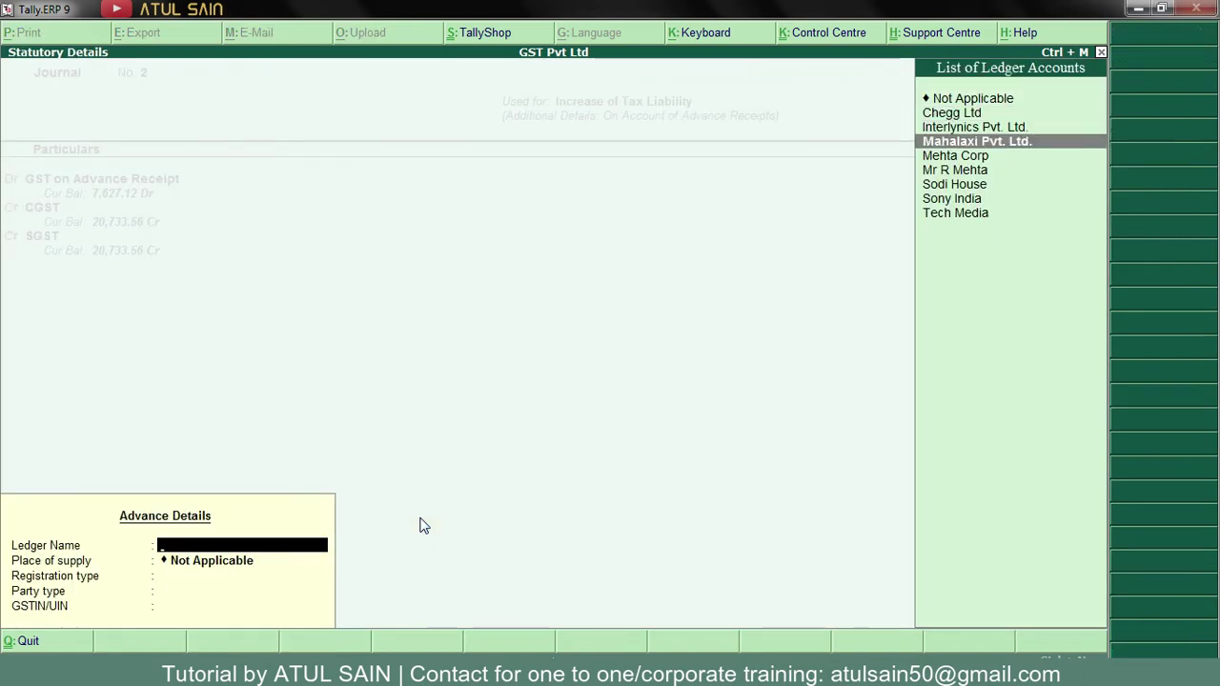
pyautogui.press('Up')
pyautogui.press('Return')
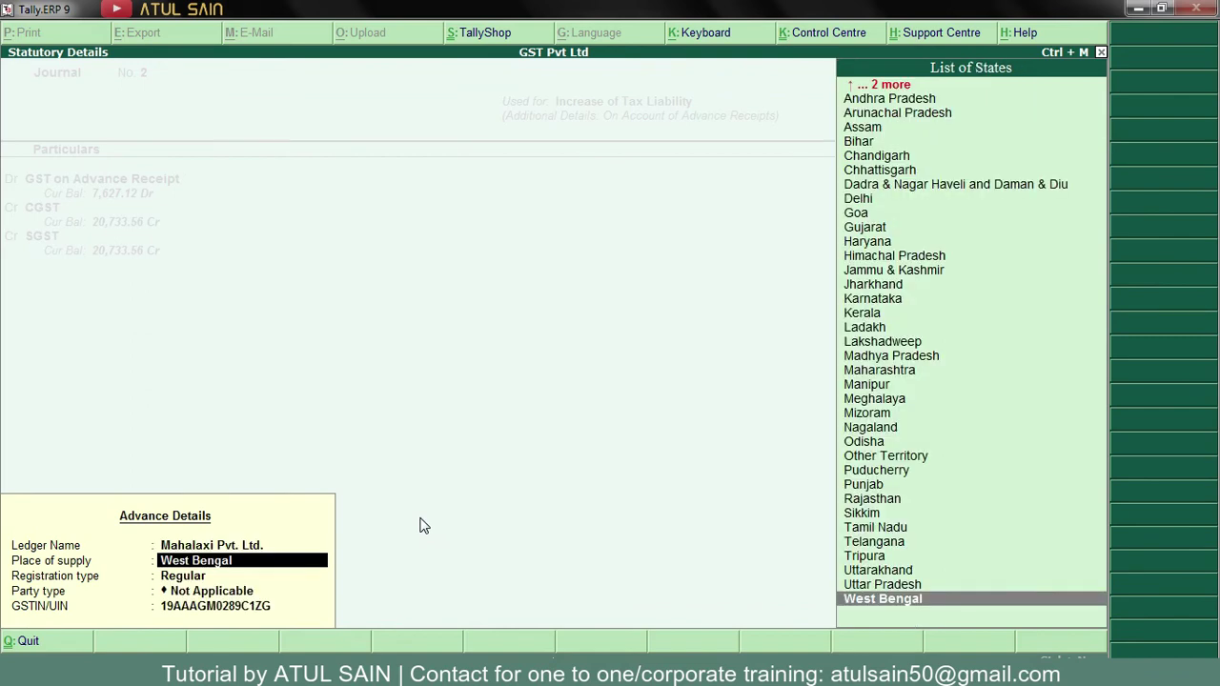
# - Accept West Bengal as the place of supply with the remaining advance details, and save the journal without a narration
pyautogui.press('Return')
pyautogui.press('Return')
pyautogui.press('Return')
pyautogui.press('Return')
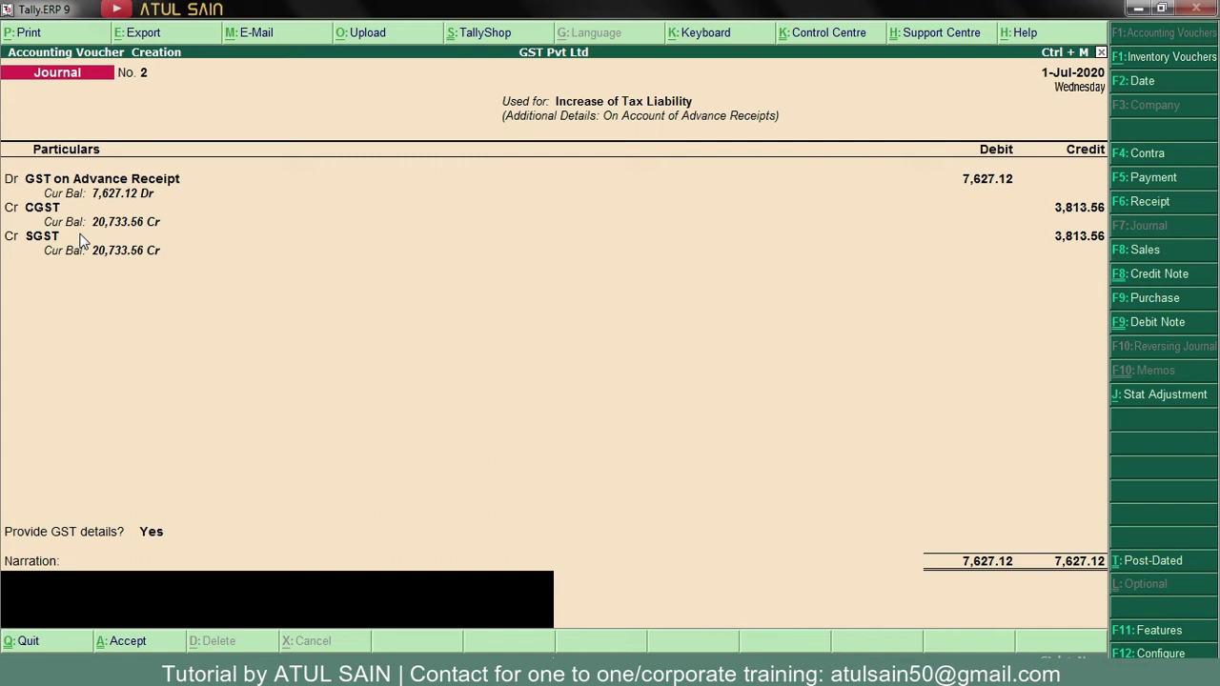
pyautogui.press('Return')
pyautogui.press('Return')
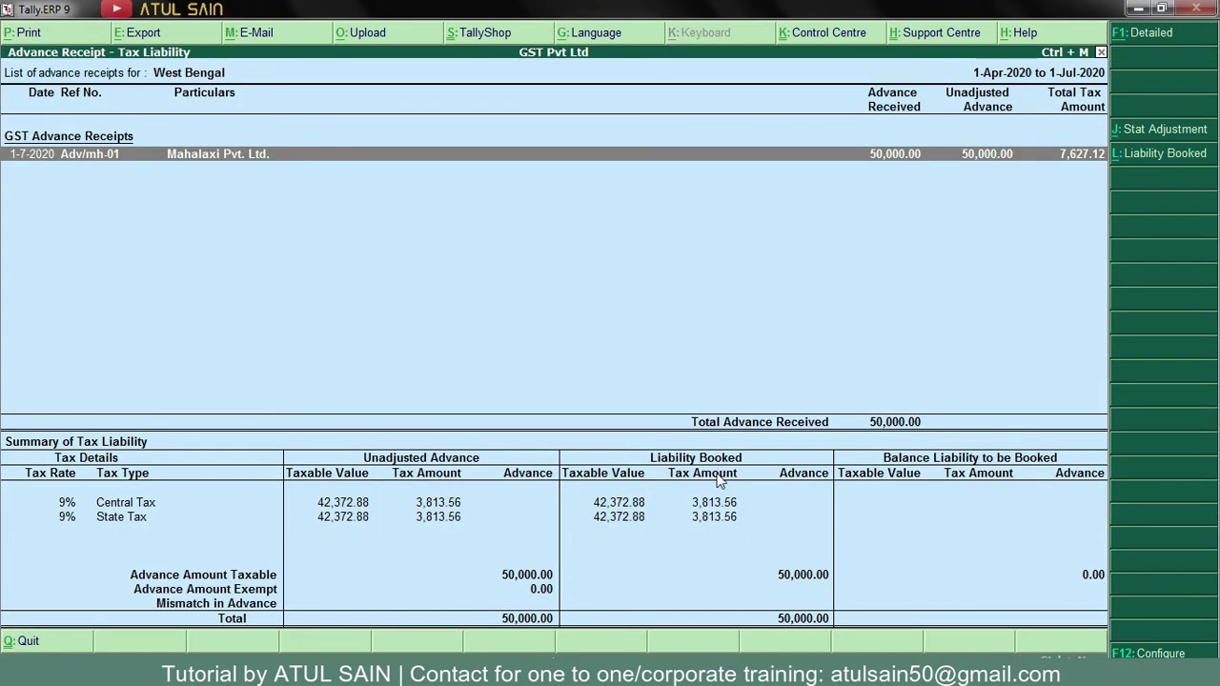
# - Return to the GSTR-1 report, examine the Tax Liability (Advances received) row, and close the report
pyautogui.press('Escape')
pyautogui.press('Escape')
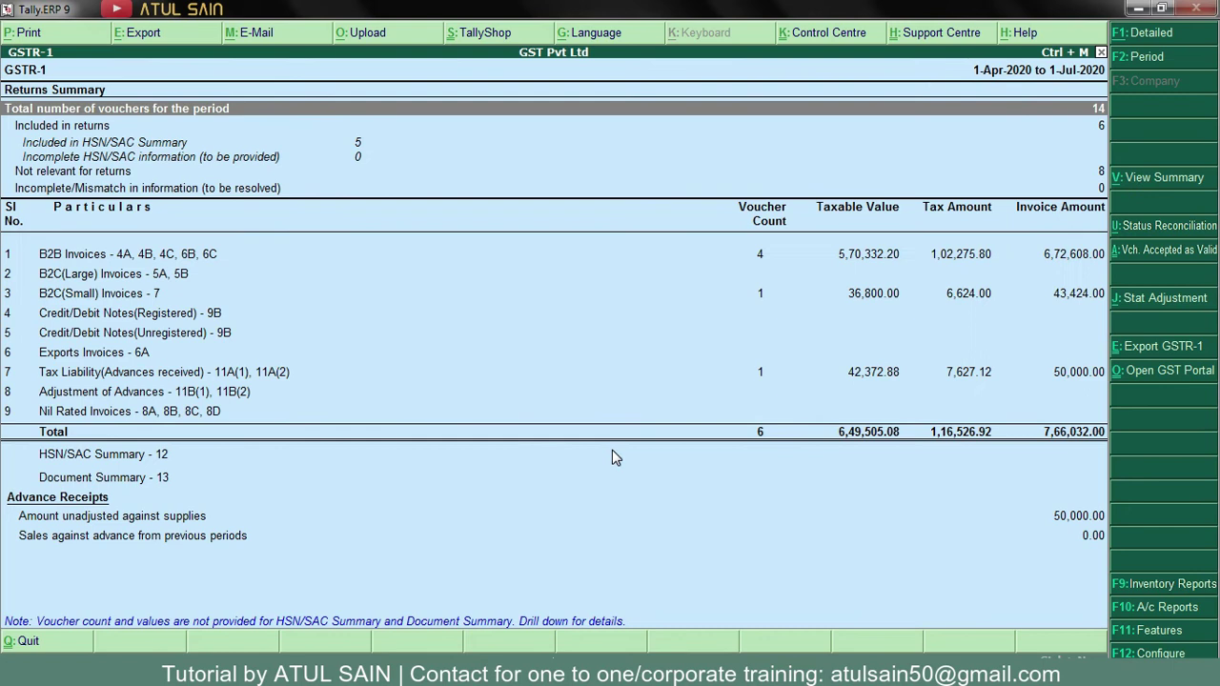
pyautogui.press('Down')
pyautogui.press('Down')
pyautogui.press('Down')
pyautogui.press('Down')
pyautogui.press('Down')
pyautogui.press('Down')
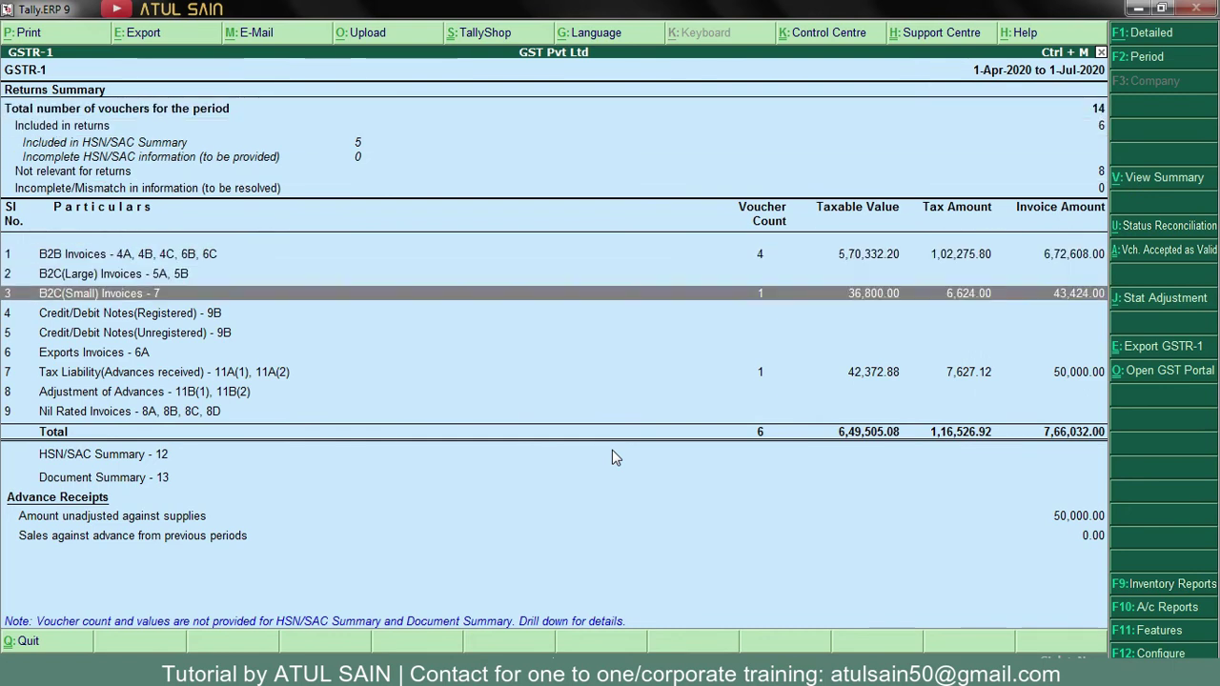
pyautogui.press('Down')
pyautogui.press('Down')
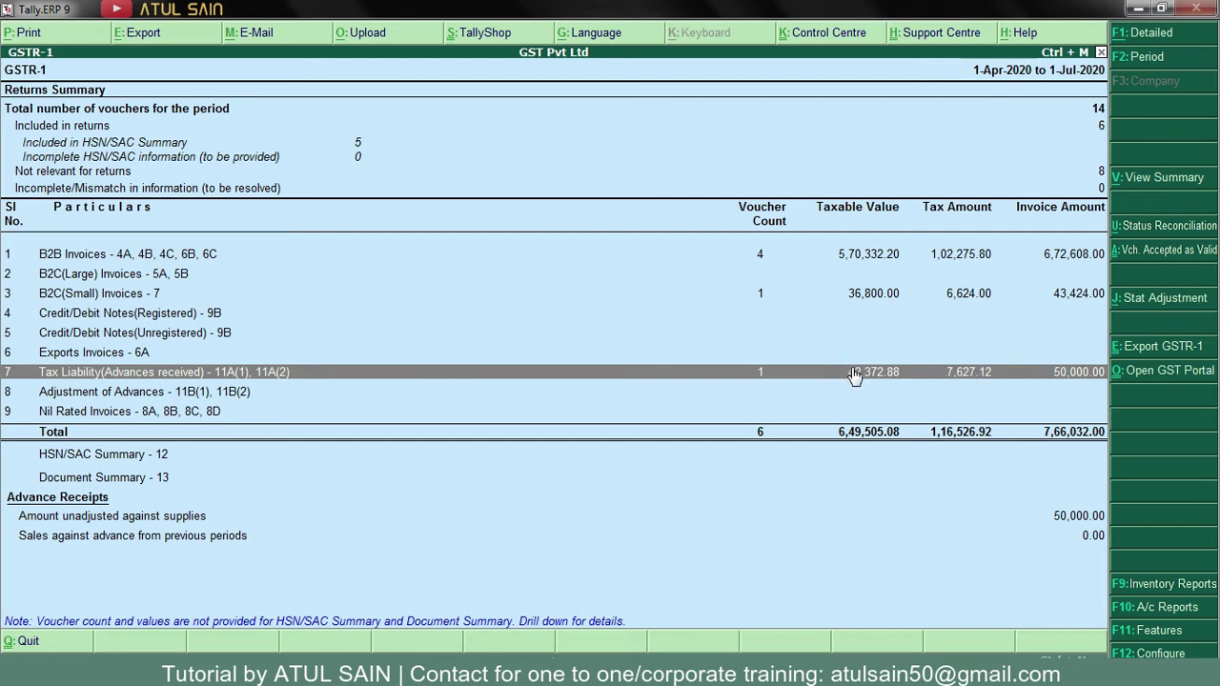
pyautogui.press('Escape')
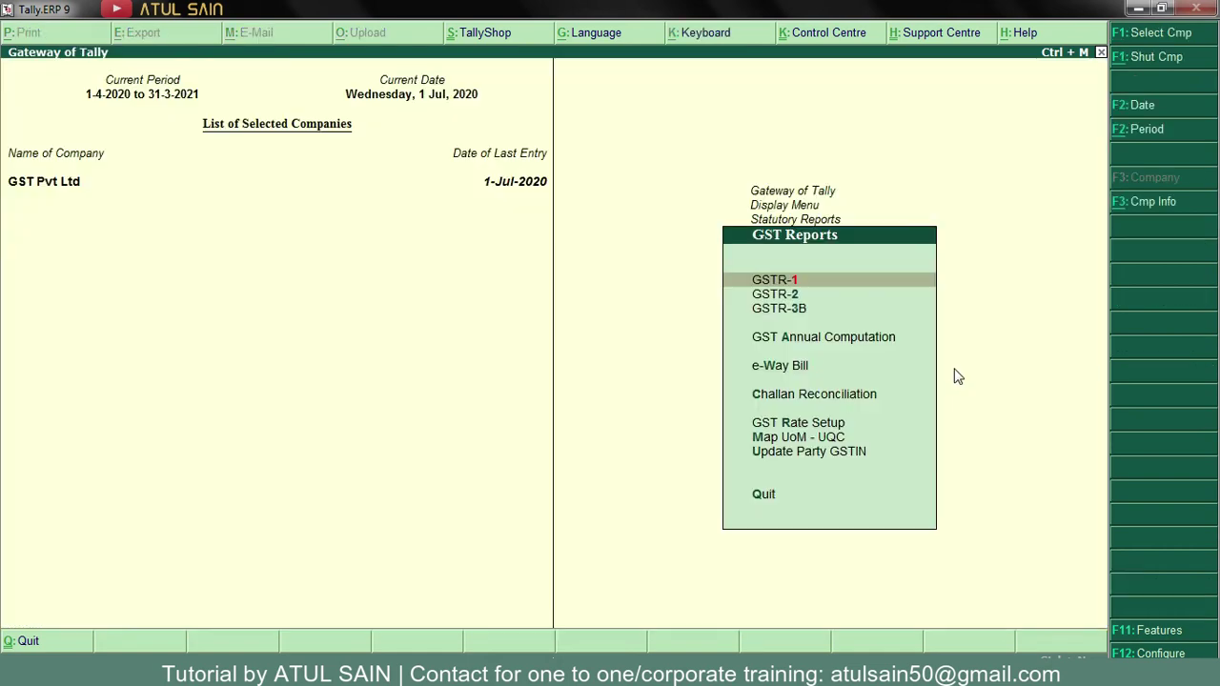
# - Switch to the Gst Chapter-5 document in Word and highlight the assignment's details of the invoice issued on 31.07.20
pyautogui.hotkey('alt', 'Tab')
pyautogui.tripleClick(398, 450)
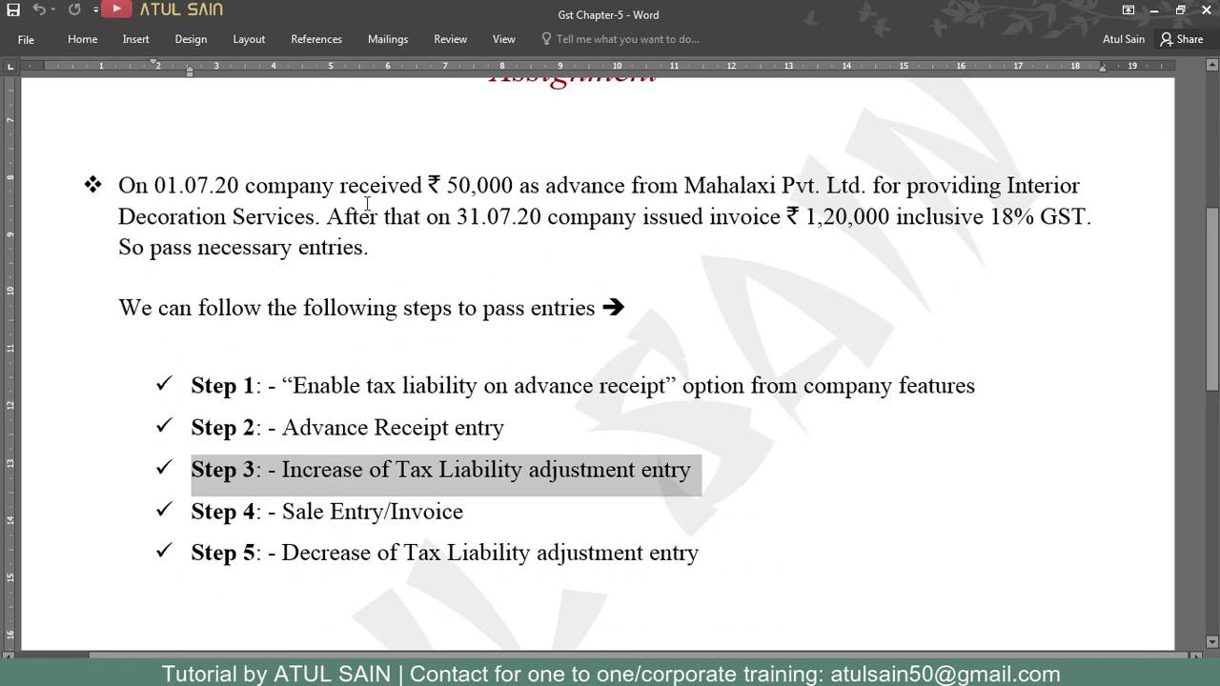
pyautogui.moveTo(426, 218); pyautogui.dragTo(1035, 224)
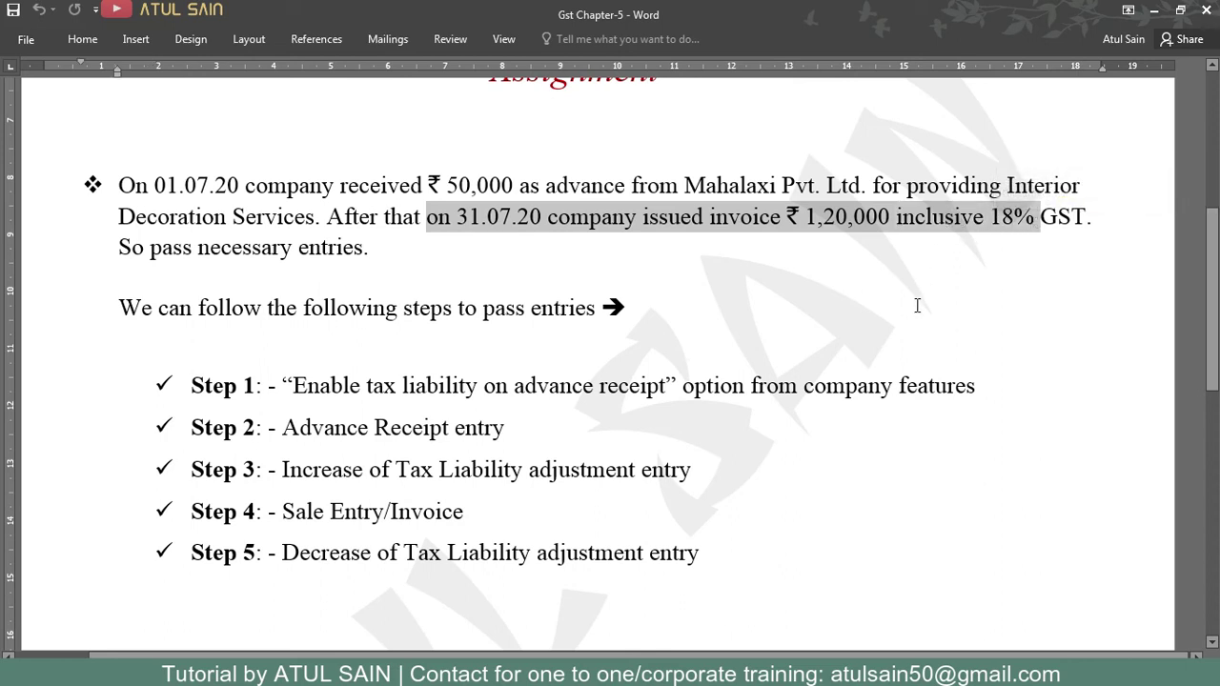
# - Switch back to Tally.ERP 9 and start a sales voucher dated 31-7-2020
pyautogui.hotkey('alt', 'Tab')
pyautogui.press('Escape')
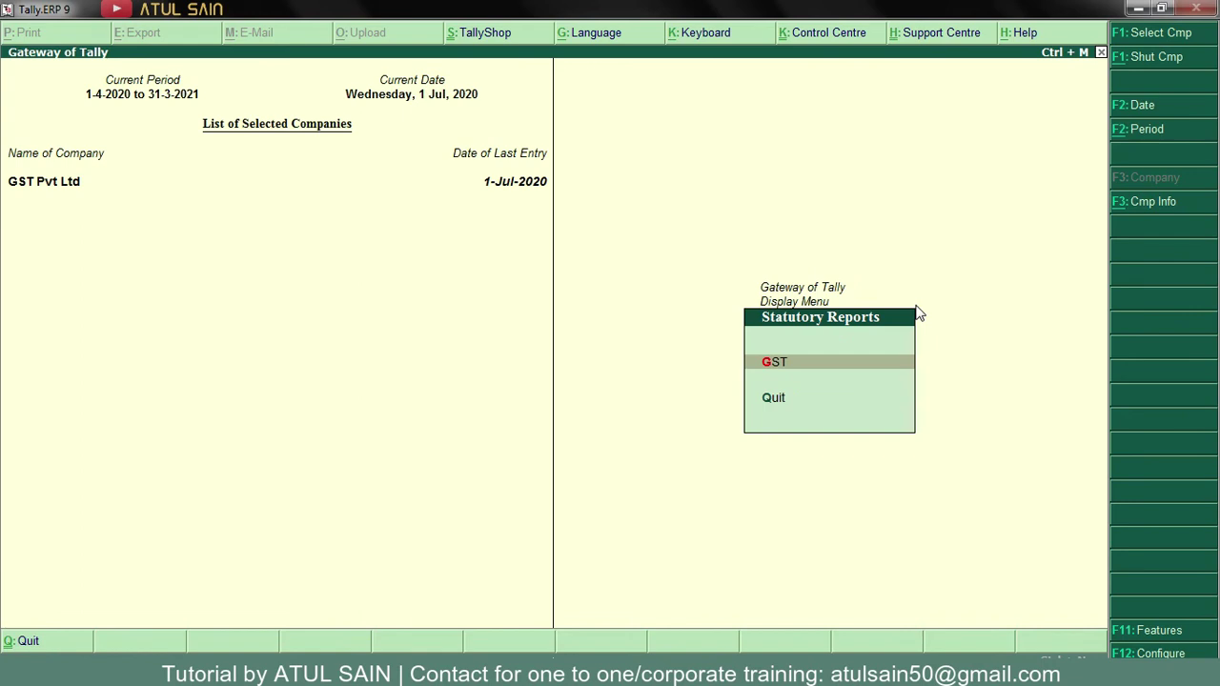
pyautogui.press('Escape')
pyautogui.press('Escape')
pyautogui.press('v')
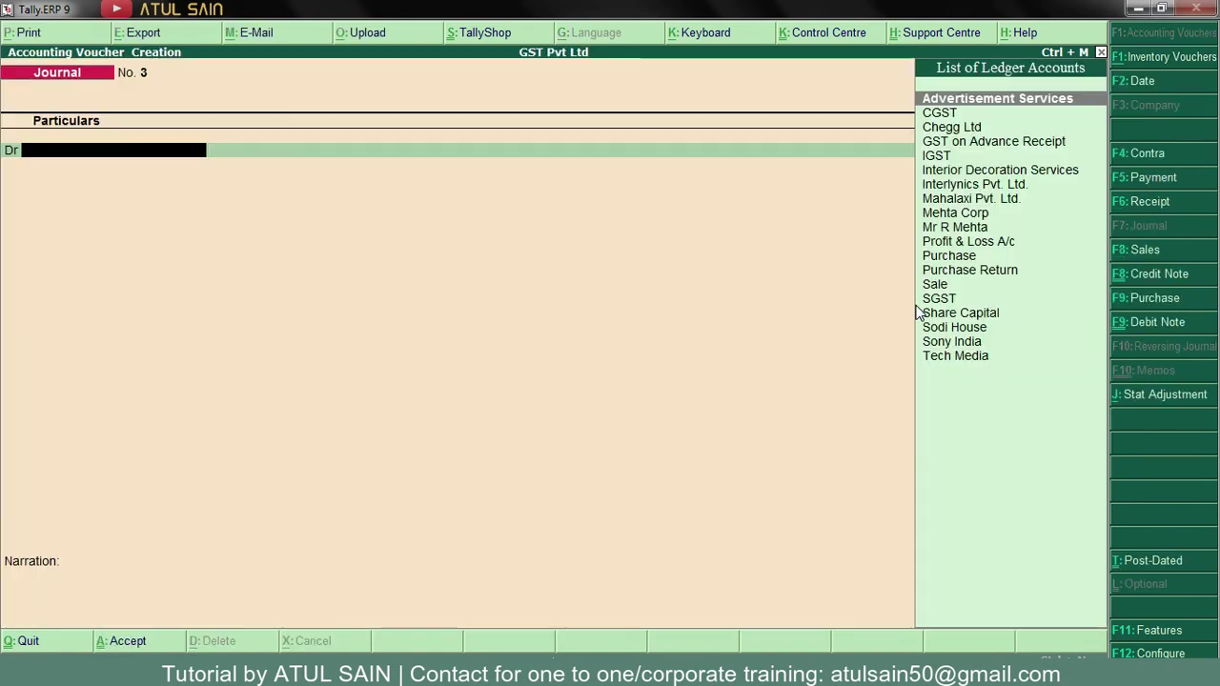
pyautogui.click(1149, 252)
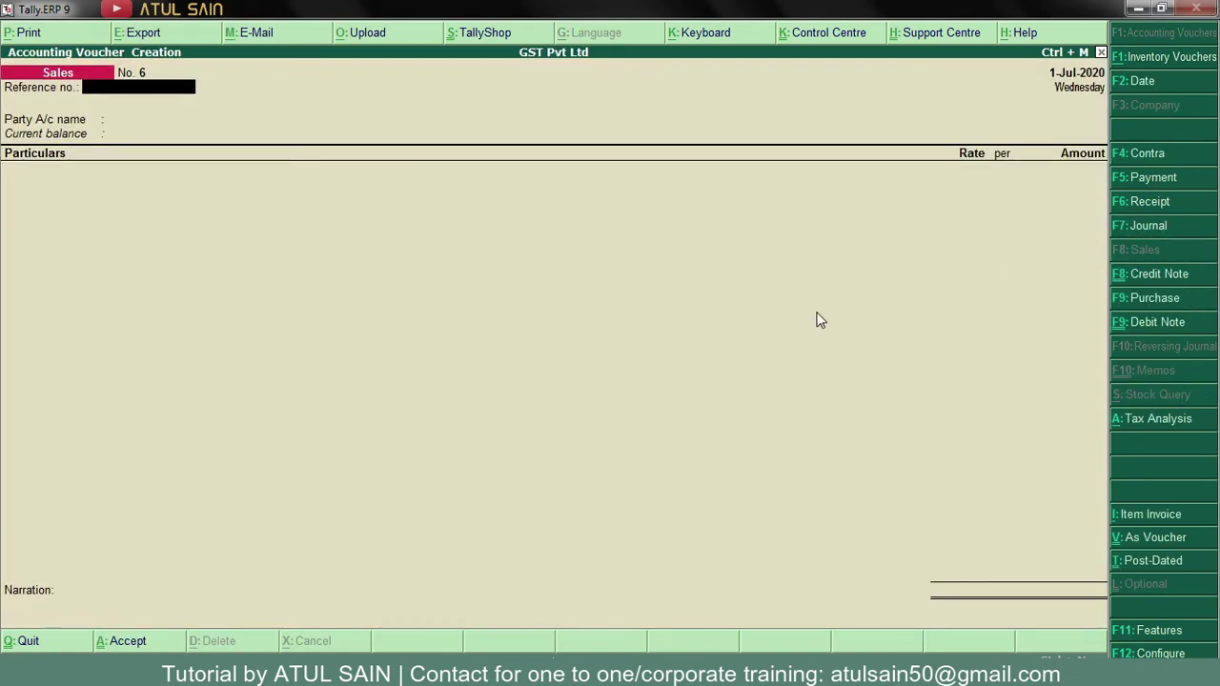
pyautogui.press('F2')
pyautogui.write('31-7')
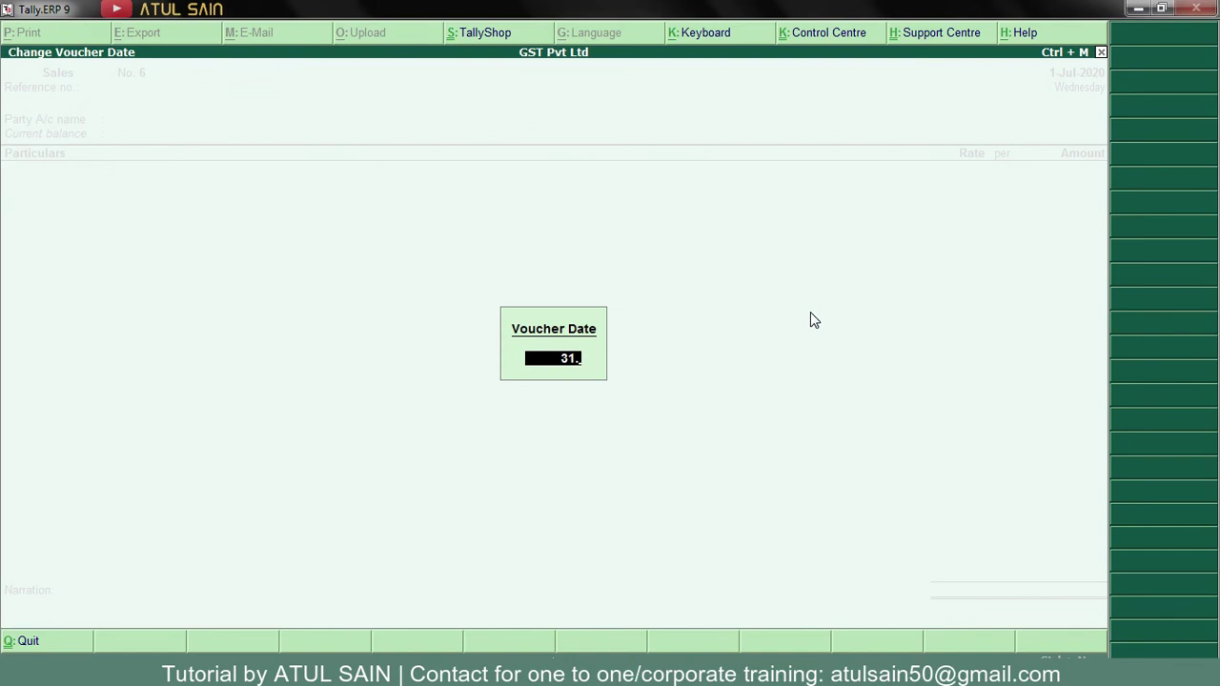
pyautogui.press('Return')
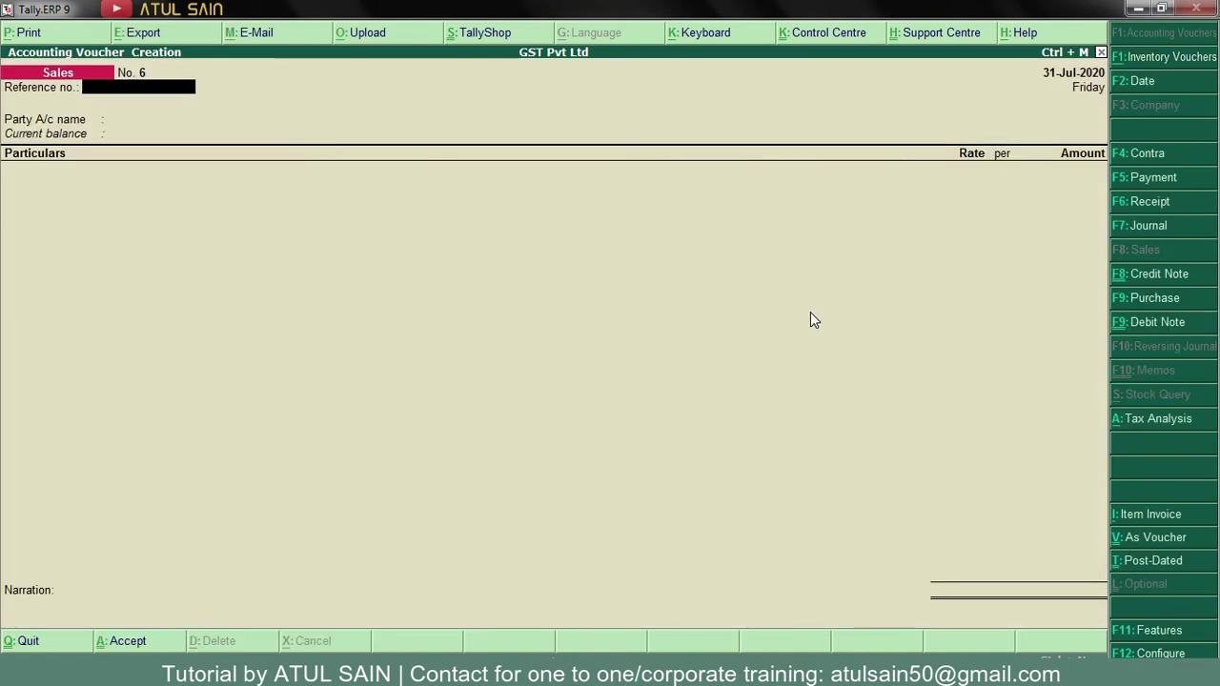
# - Enter sale/mh-05 as the sales reference and select Mahalaxi Pvt. Ltd. as the party, accepting its default details
pyautogui.write('sale/mh-05')
pyautogui.press('Return')
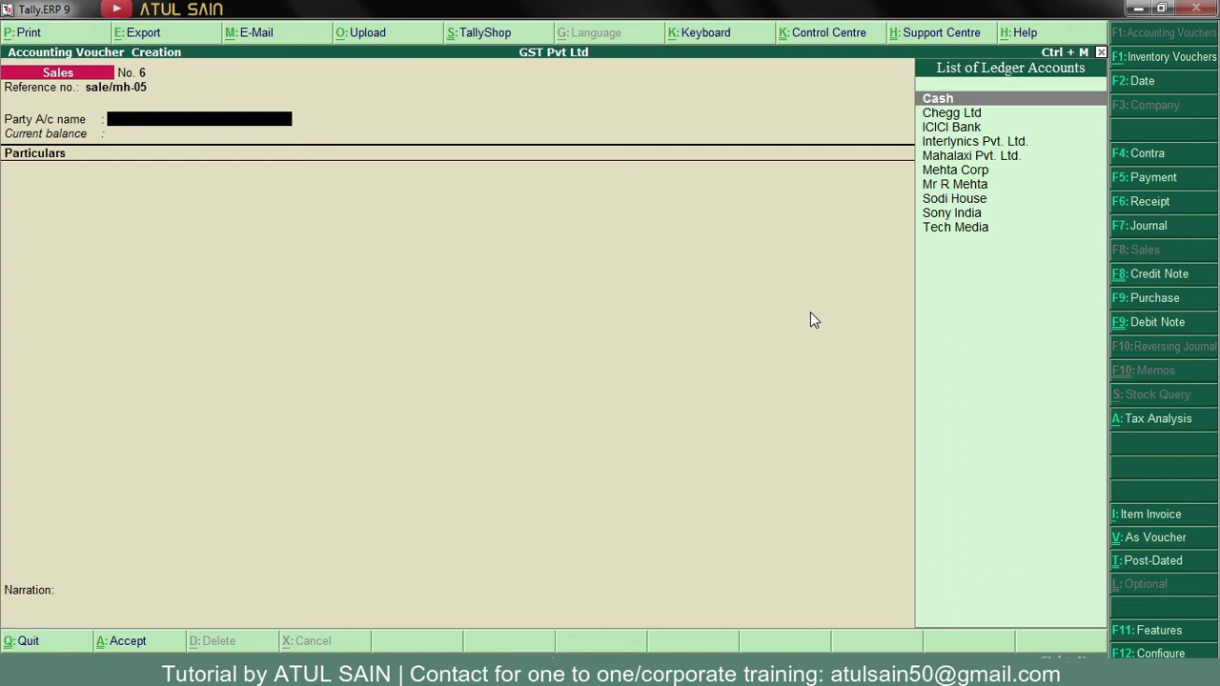
pyautogui.press('Down')
pyautogui.press('Down')
pyautogui.press('Down')
pyautogui.press('Down')
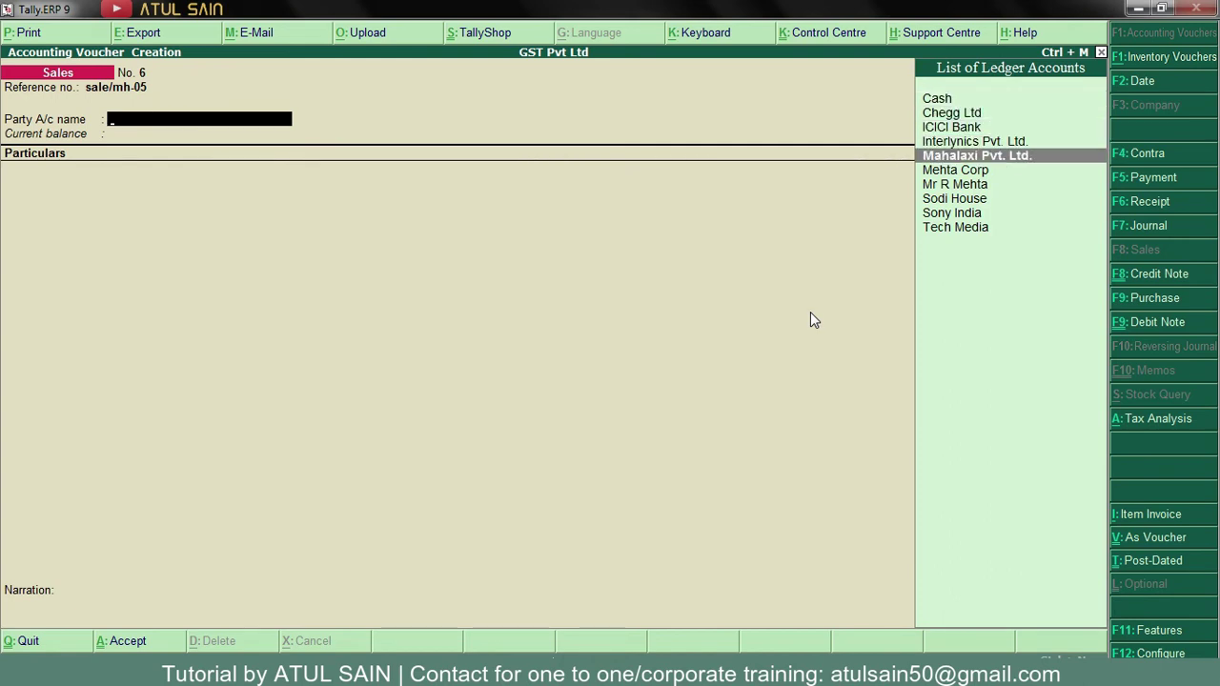
pyautogui.press('Return')
pyautogui.press('Return')
pyautogui.press('Return')
pyautogui.hotkey('ctrl', 'a')
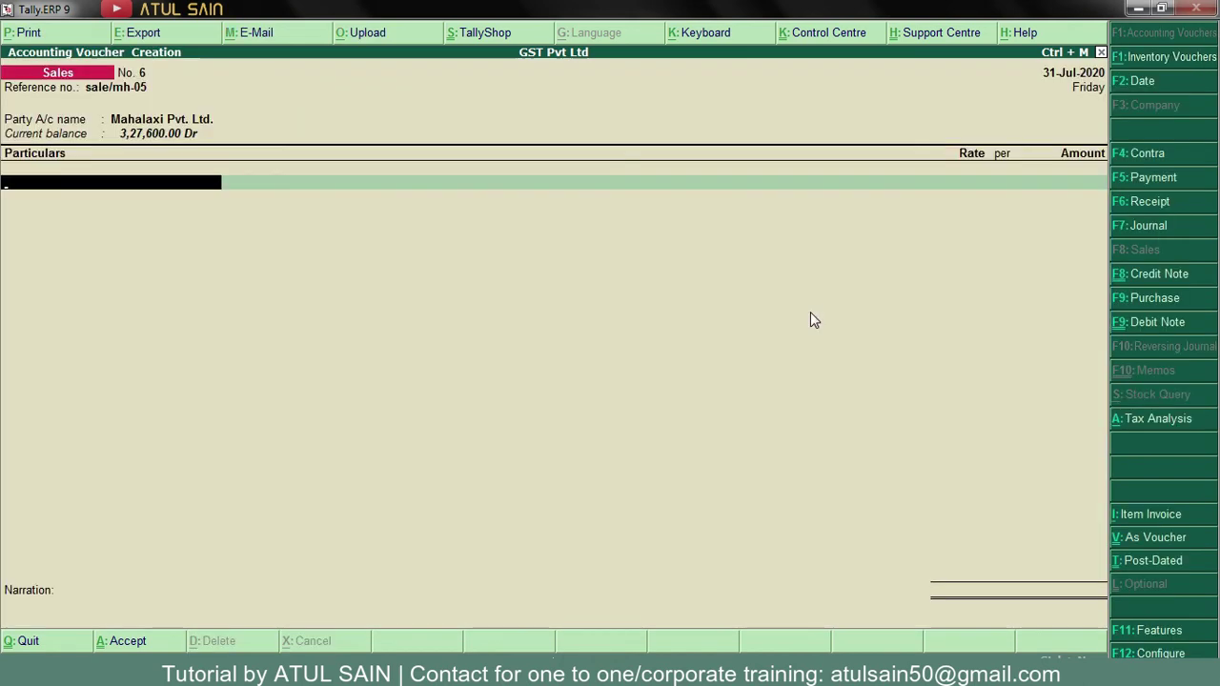
# - Add Interior Decoration Services to the sales voucher with a GST-inclusive amount of 120000
pyautogui.write('In')
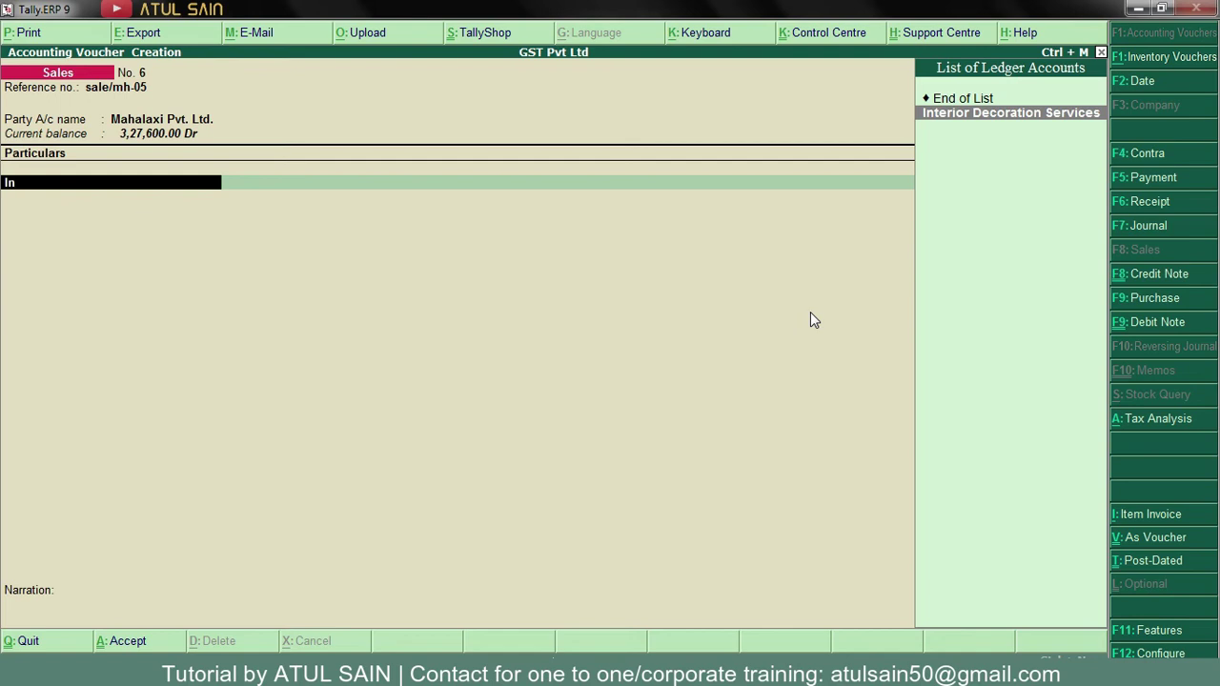
pyautogui.press('Return')
pyautogui.write('12000')
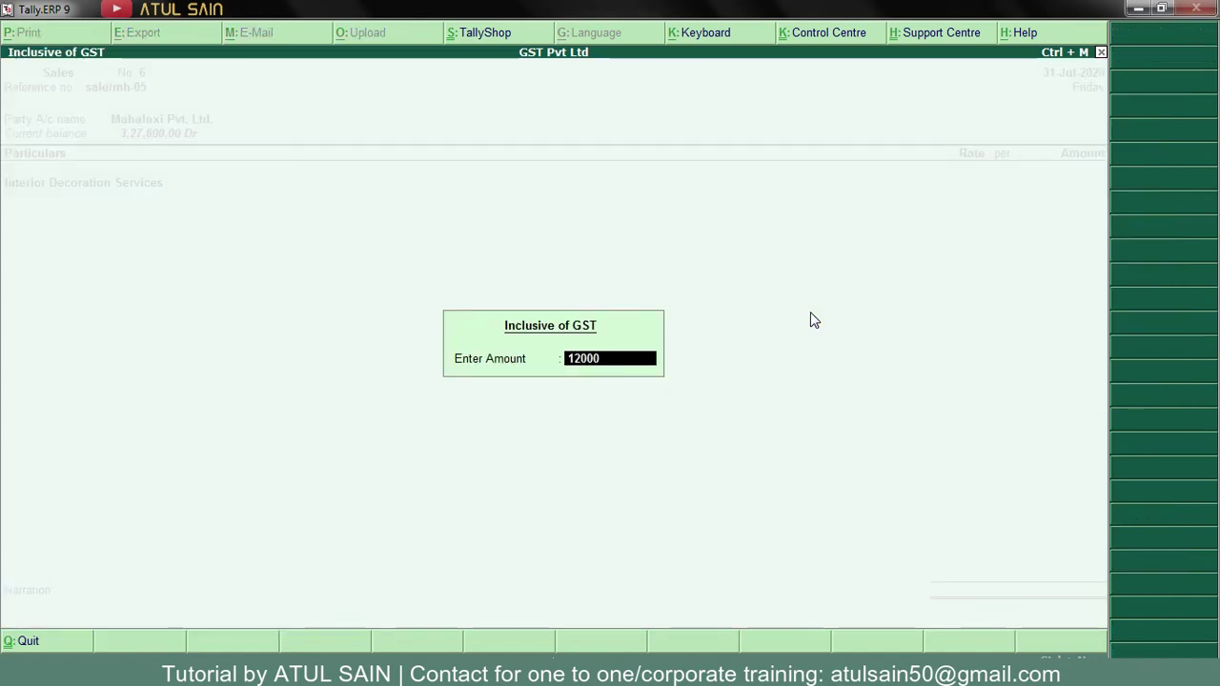
pyautogui.write('0')
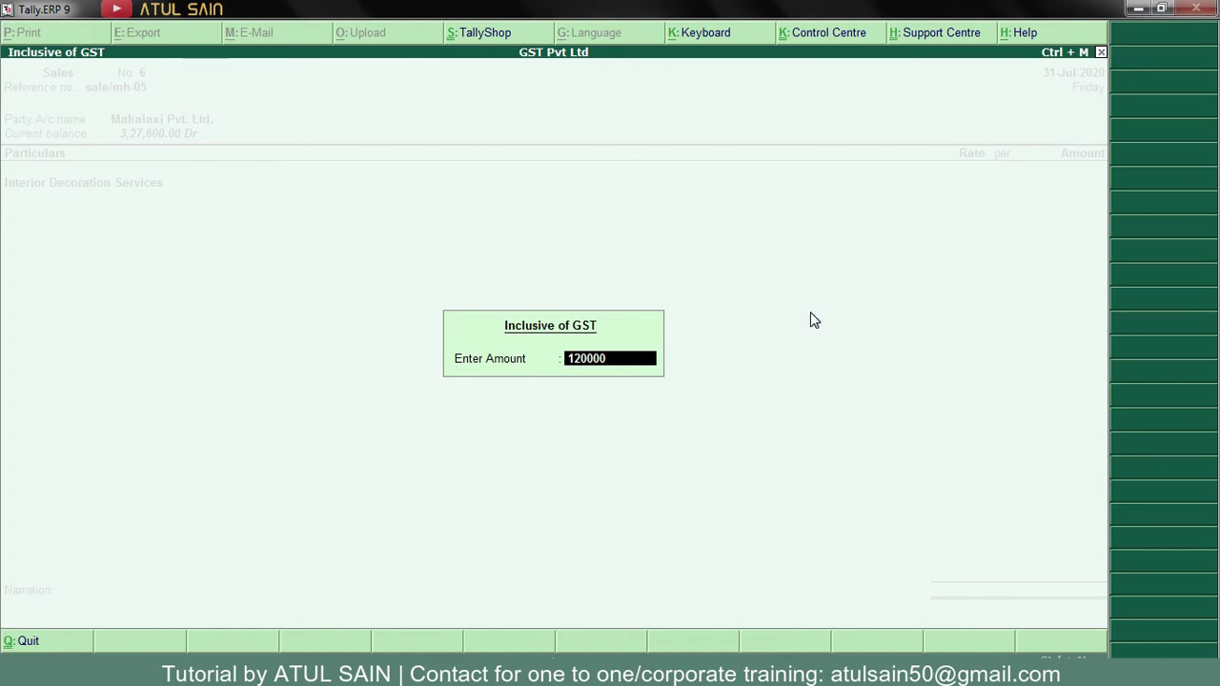
pyautogui.press('Return')
pyautogui.press('Return')
# - Add the CGST and SGST ledgers to the invoice, accepting their calculated amounts
pyautogui.write('C')
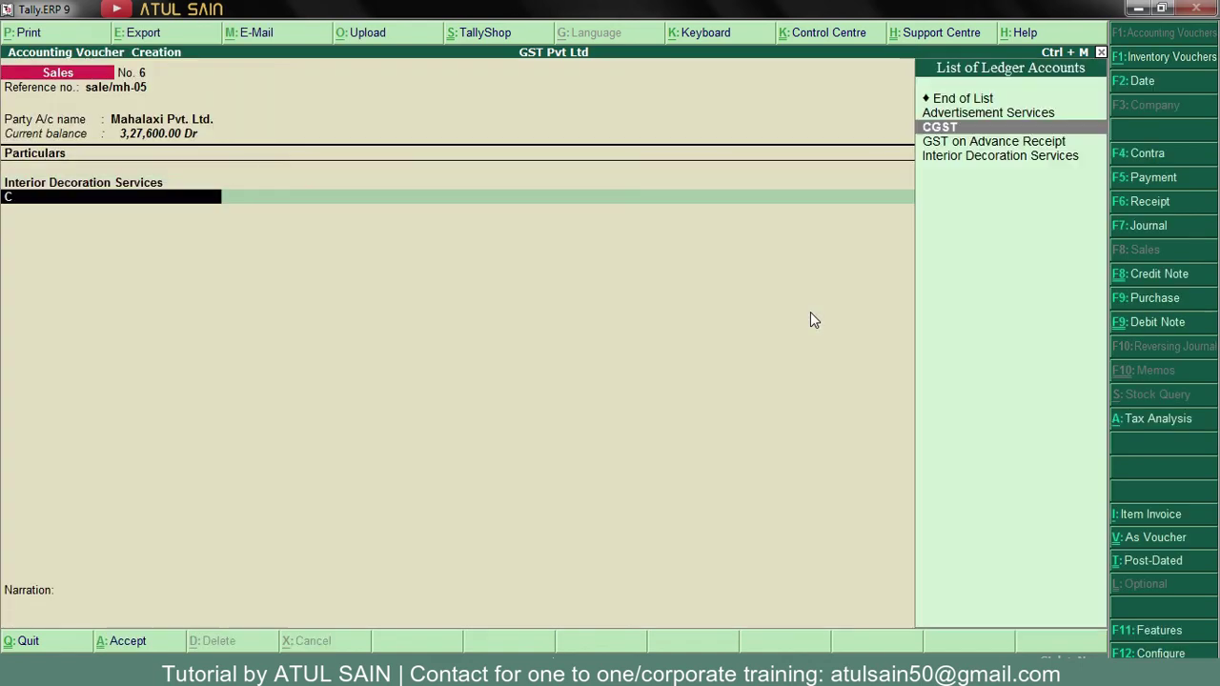
pyautogui.write('g')
pyautogui.press('Return')
pyautogui.press('Return')
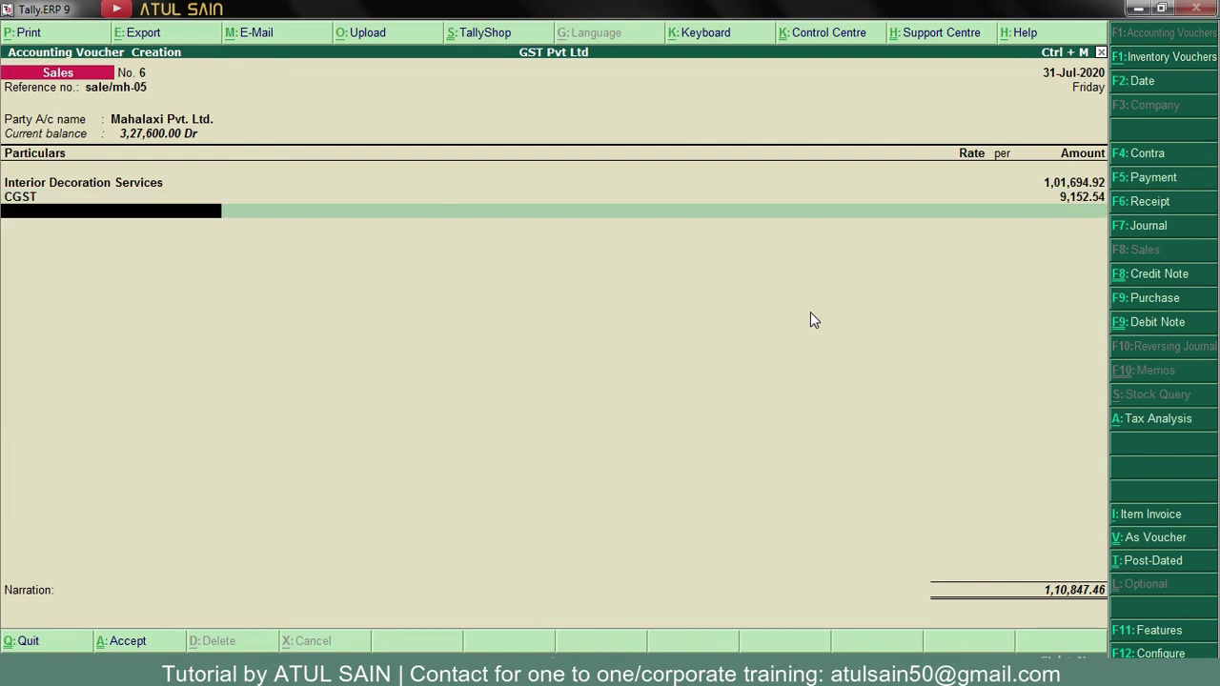
pyautogui.write('Sg')
pyautogui.press('Return')
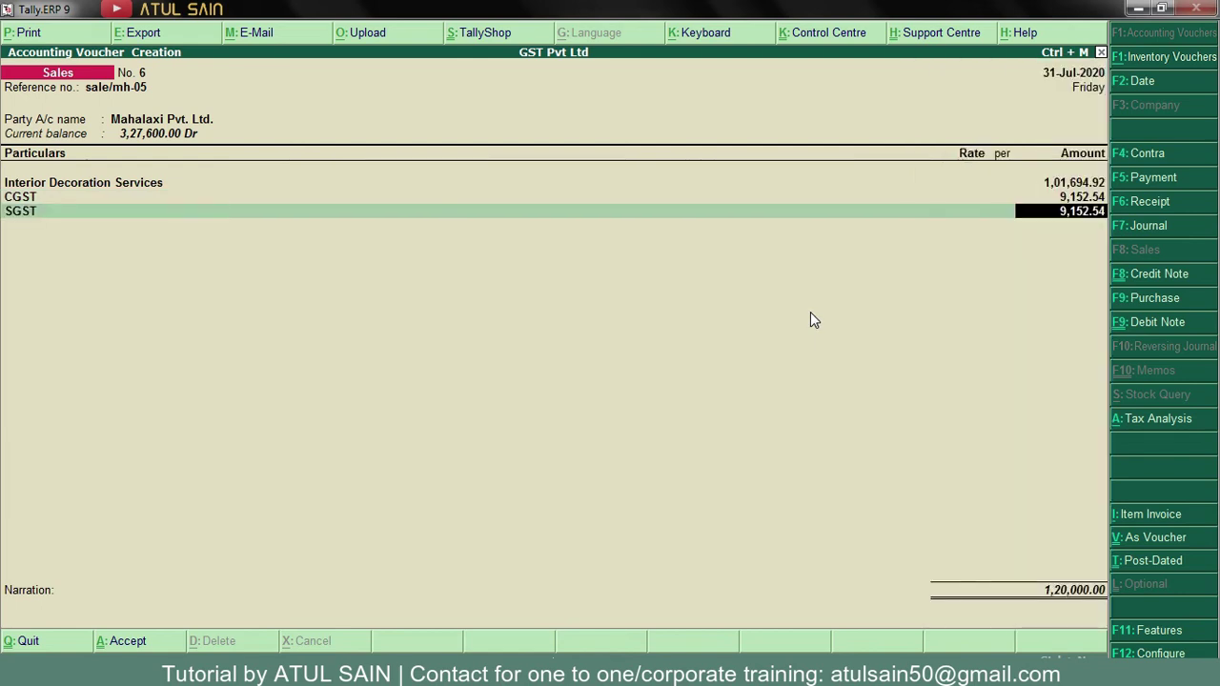
pyautogui.press('Return')
pyautogui.press('Return')
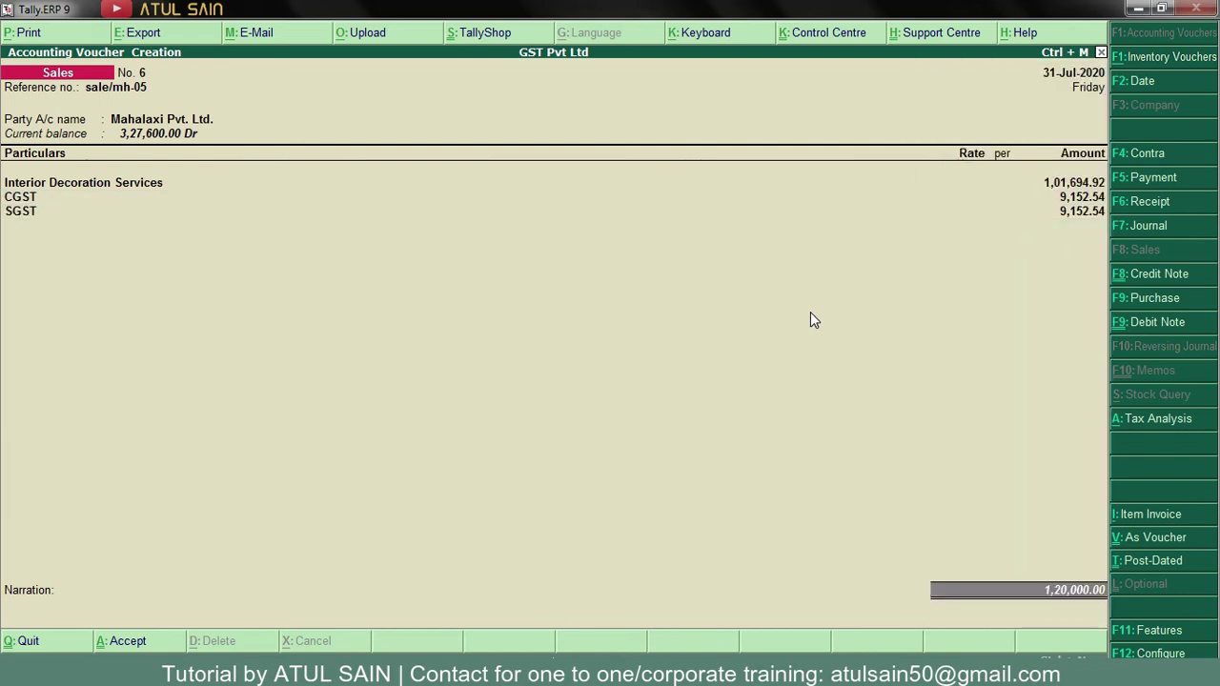
# - Adjust 50000 of the bill as Agst Ref against the pending advance Adv/mh-01
pyautogui.press('Return')
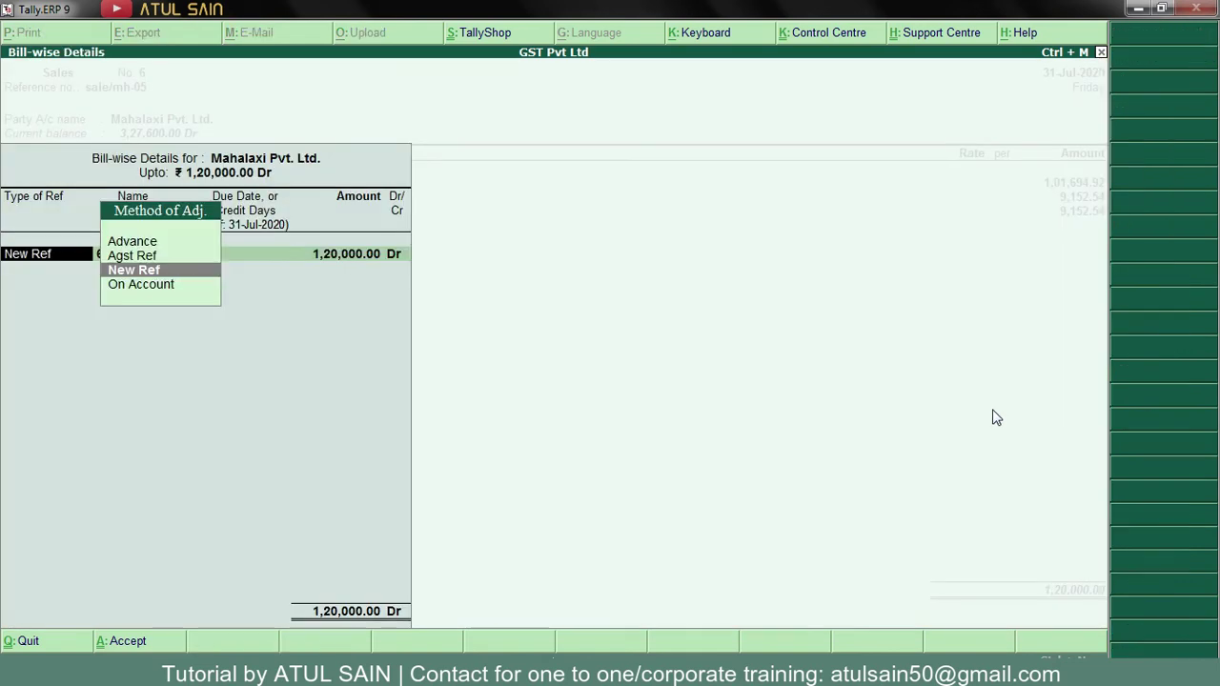
pyautogui.press('Up')
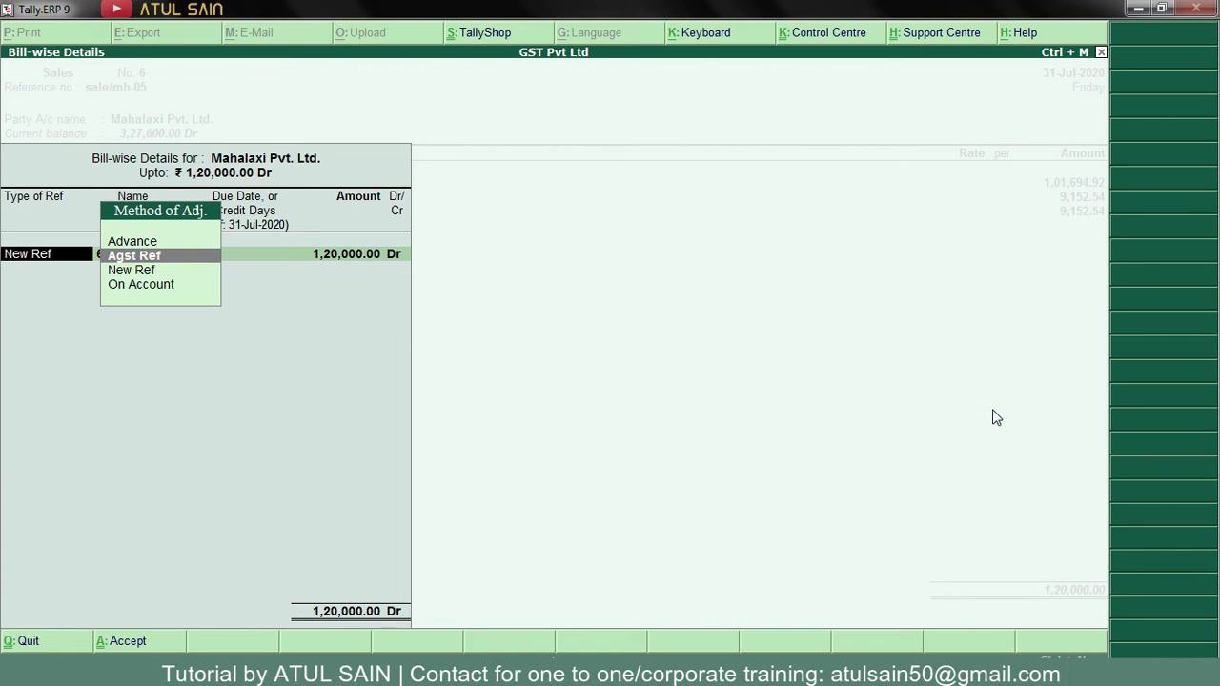
pyautogui.press('Return')
pyautogui.press('Down')
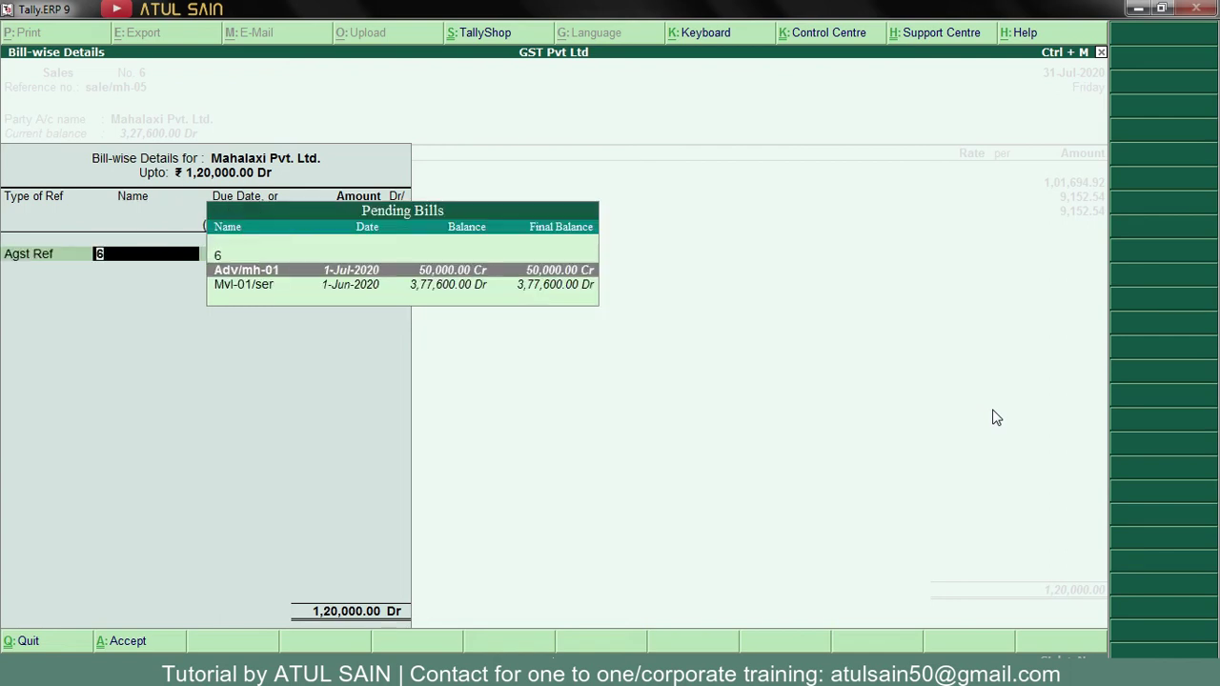
pyautogui.press('Return')
pyautogui.write('50000')
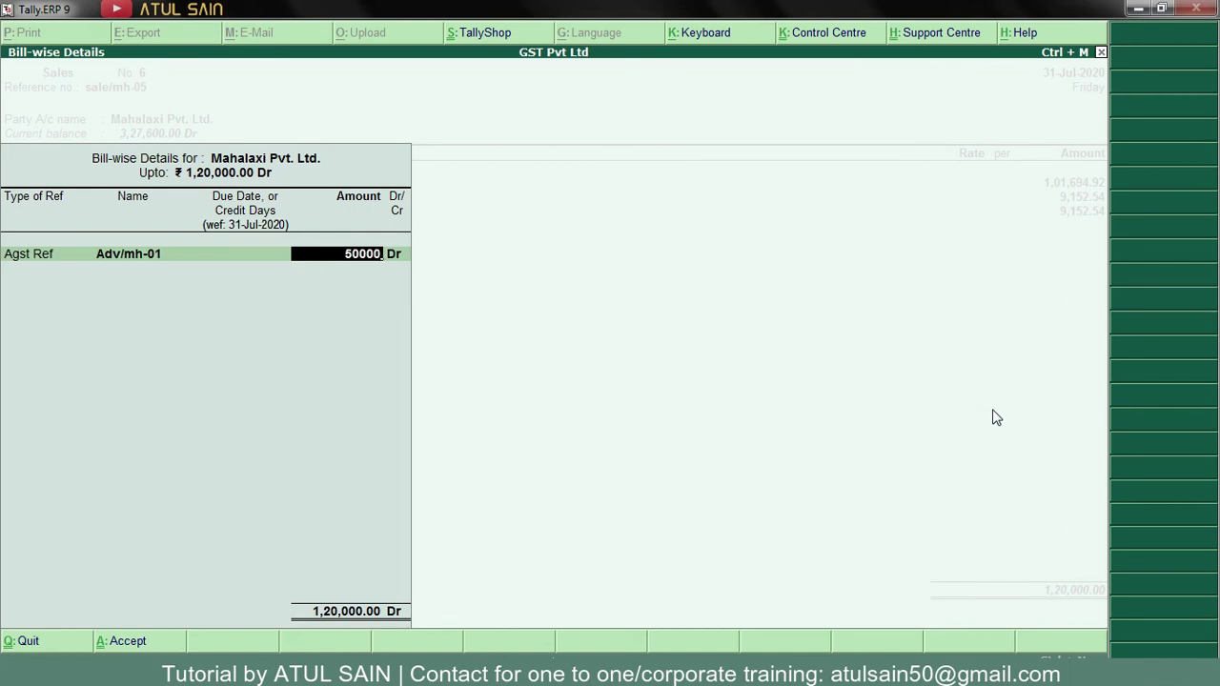
pyautogui.press('Return')
pyautogui.press('Return')
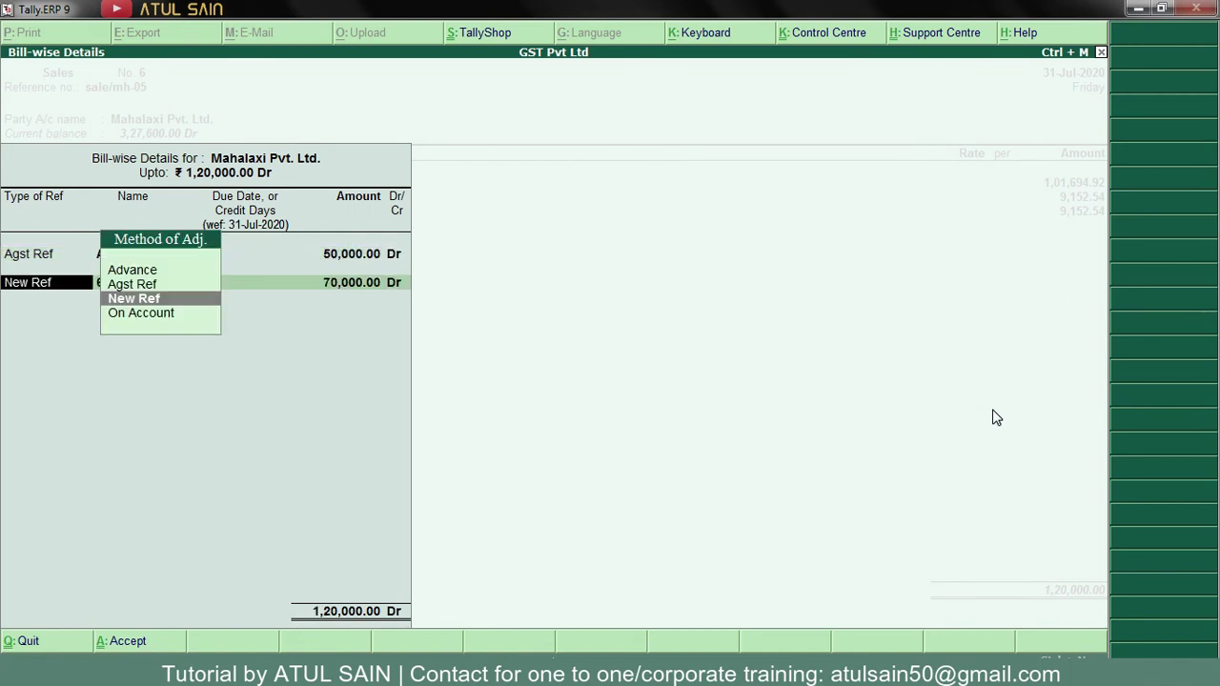
# - Allocate the remaining 70,000 as a New Ref named Sale/mh-05
pyautogui.press('Return')
pyautogui.write('Sa')
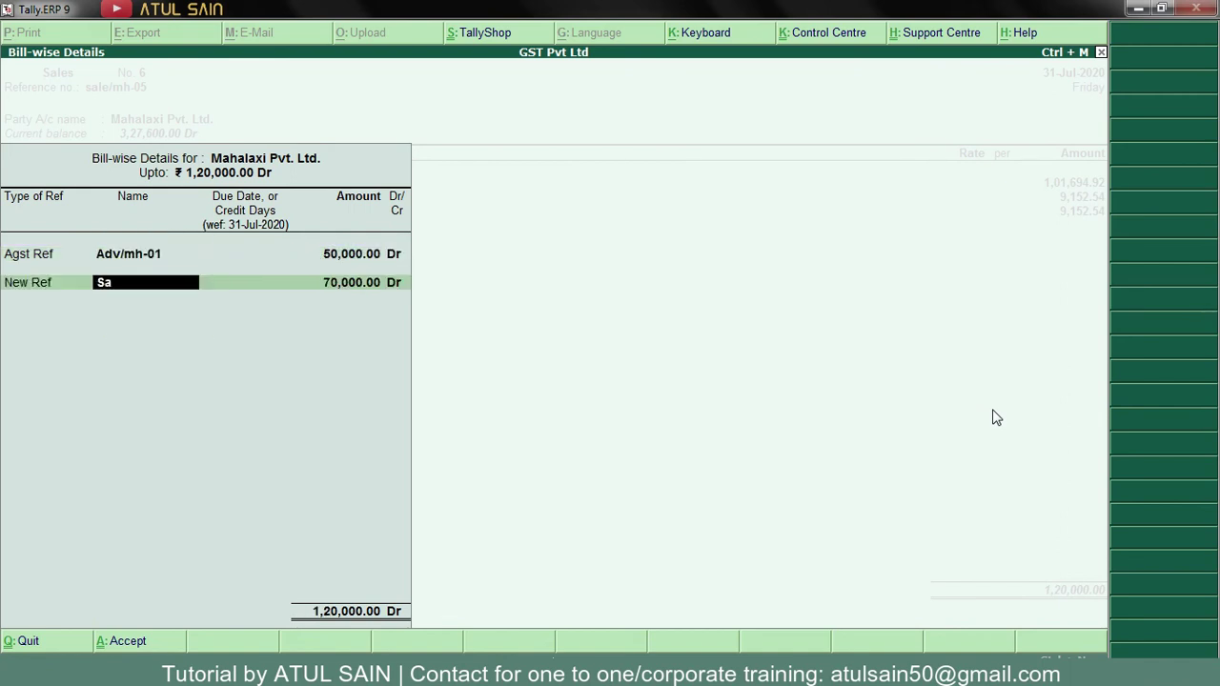
pyautogui.write('le/mh-05')
pyautogui.press('Return')
pyautogui.press('Return')
pyautogui.press('Return')
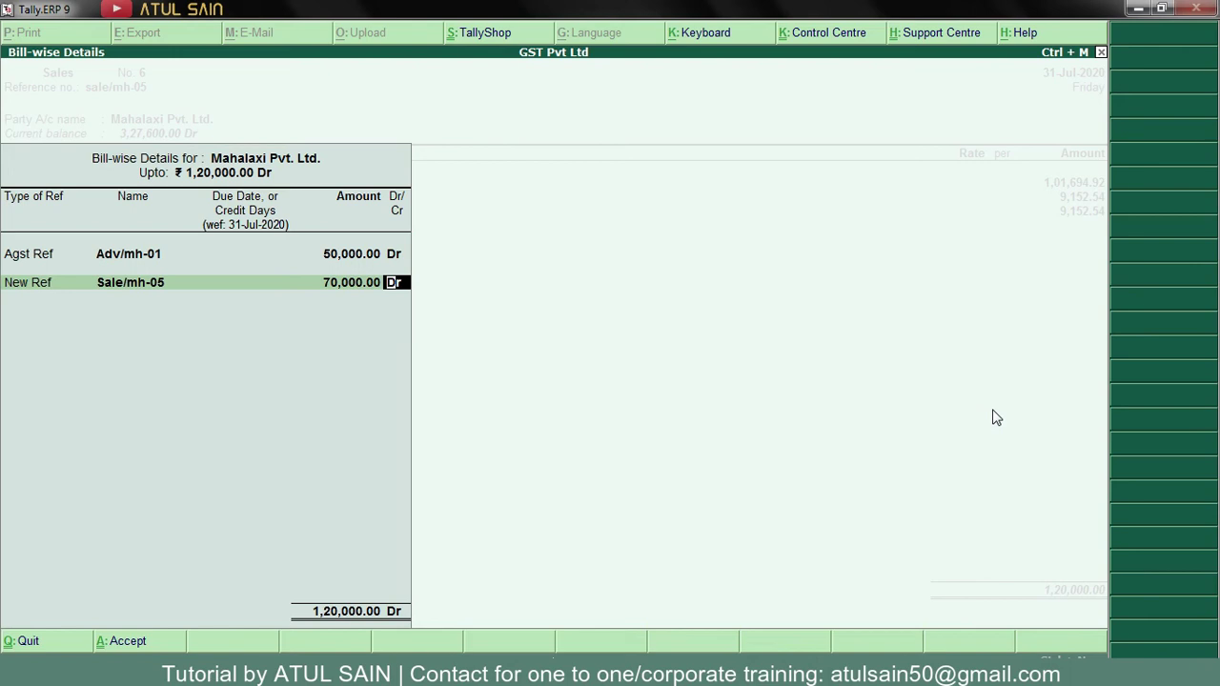
pyautogui.press('Return')
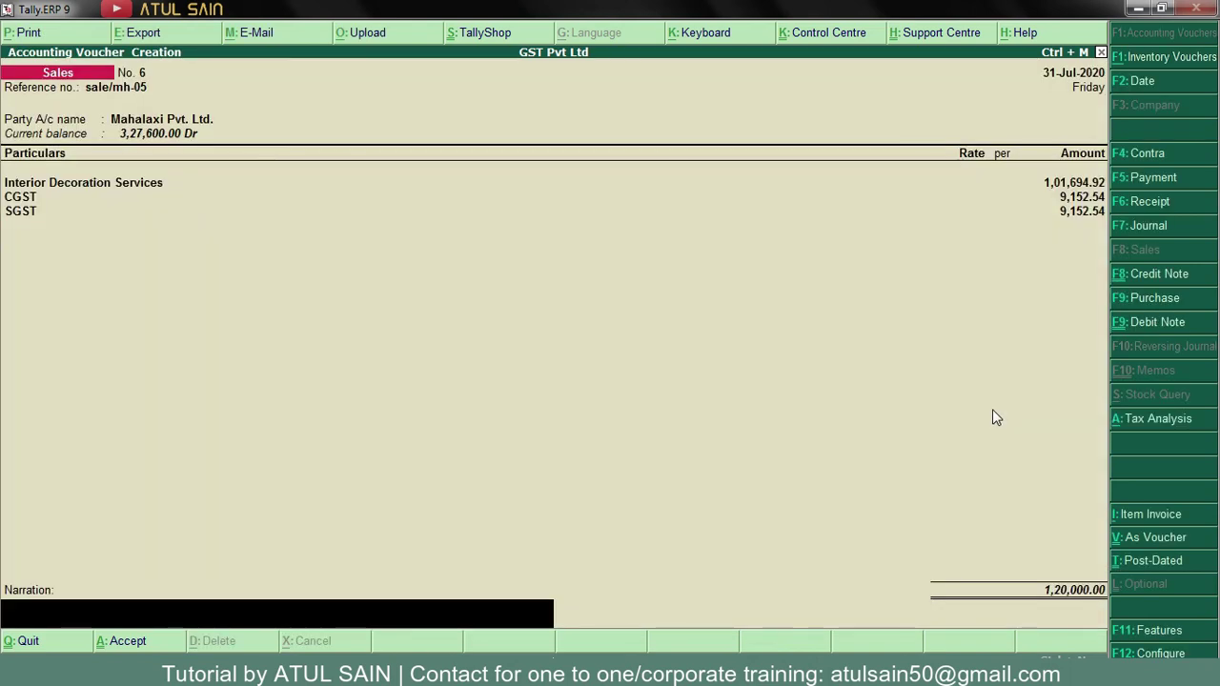
# - Save the sales voucher without a narration and return to the Gateway of Tally
pyautogui.press('Return')
pyautogui.press('Return')
pyautogui.press('Escape')
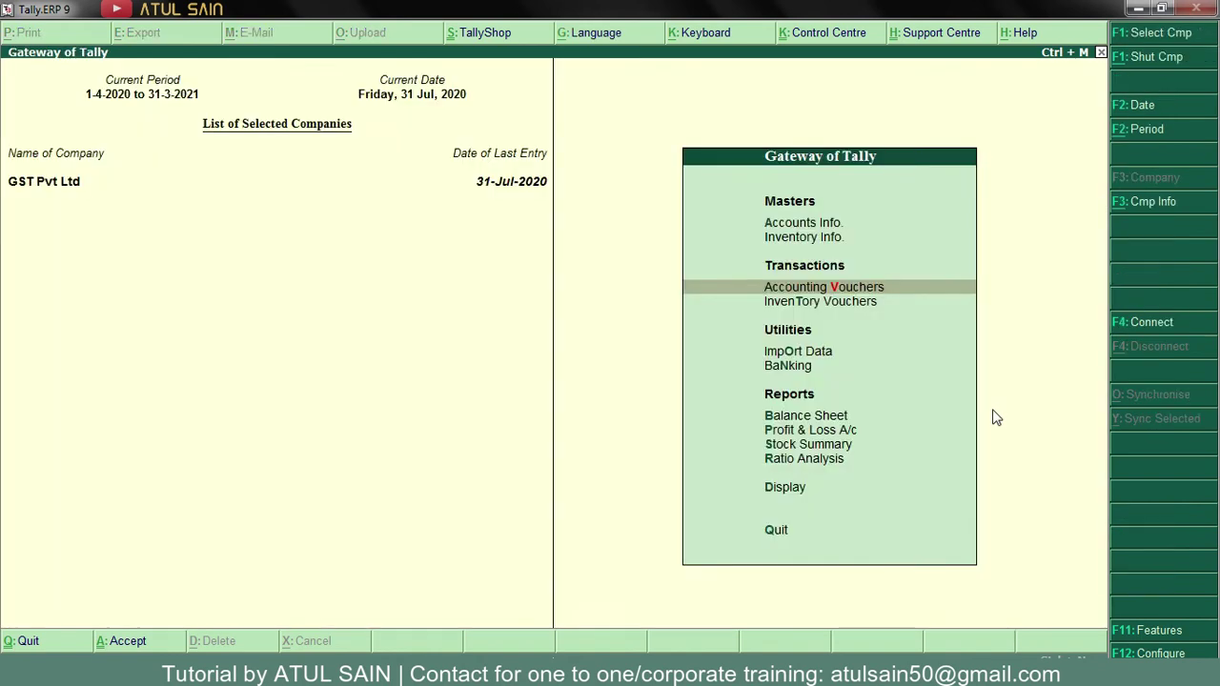
# - Open the Balance Sheet of GST Pvt Ltd and expand it to the detailed view
pyautogui.press('Down')
pyautogui.press('Down')
pyautogui.press('Down')
pyautogui.press('Down')
pyautogui.press('Return')
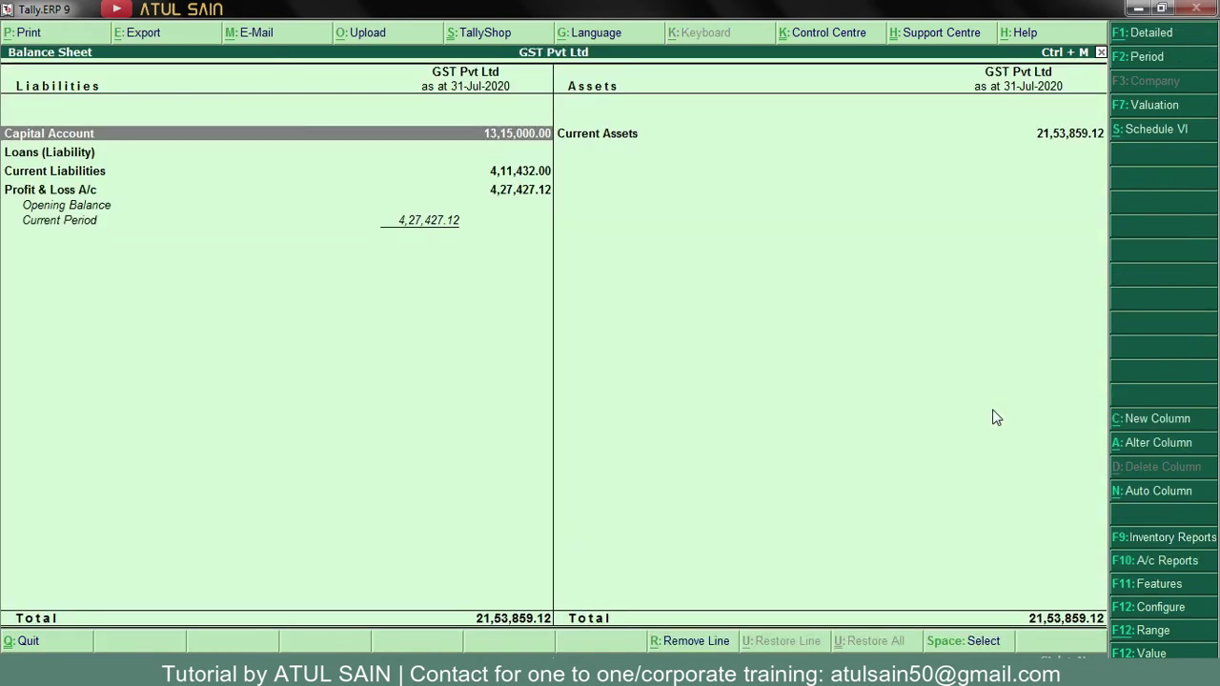
pyautogui.hotkey('alt', 'F1')
# - Drill into Sundry Debtors and review the monthly ledger summary of Mahalaxi Pvt. Ltd
pyautogui.press('Down')
pyautogui.press('Down')
pyautogui.press('Down')
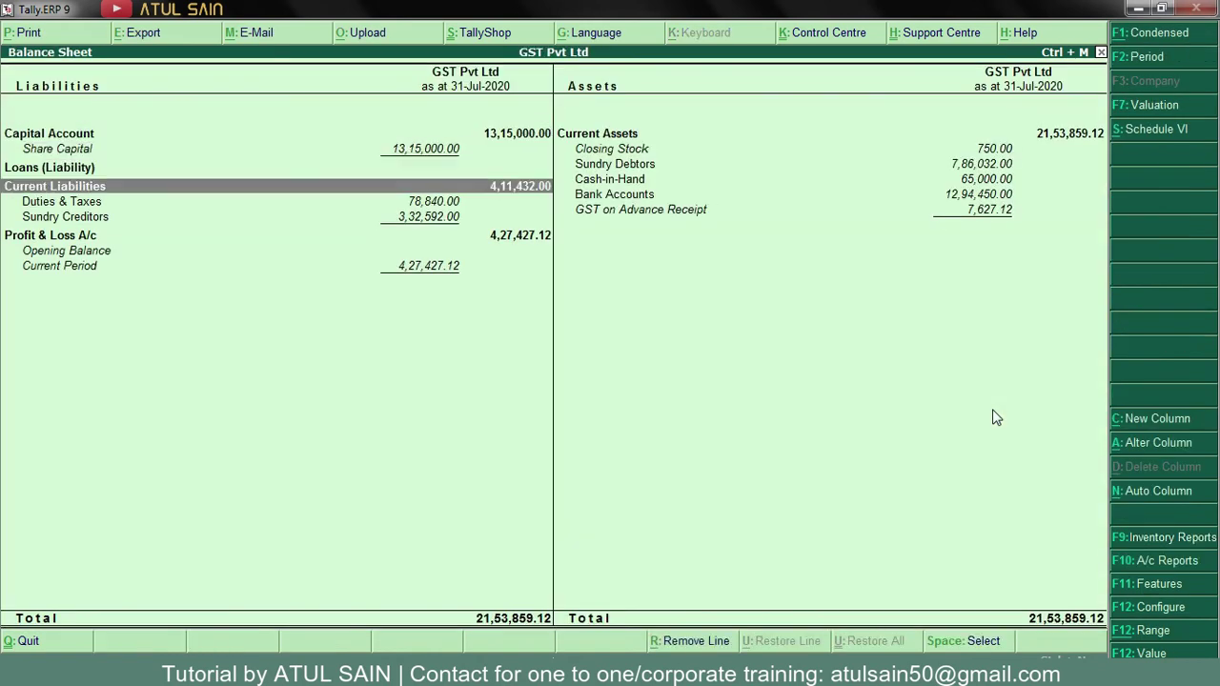
pyautogui.press('Right')
pyautogui.press('Up')
pyautogui.press('Up')
pyautogui.press('Return')
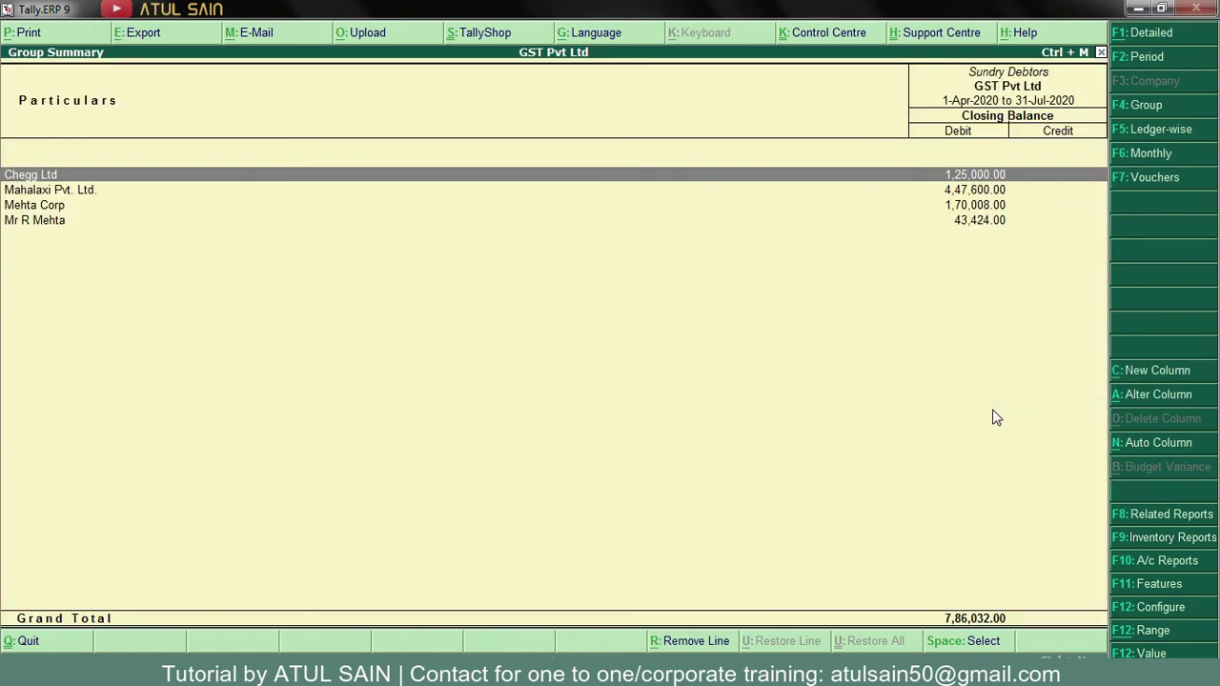
pyautogui.press('Down')
pyautogui.press('Return')
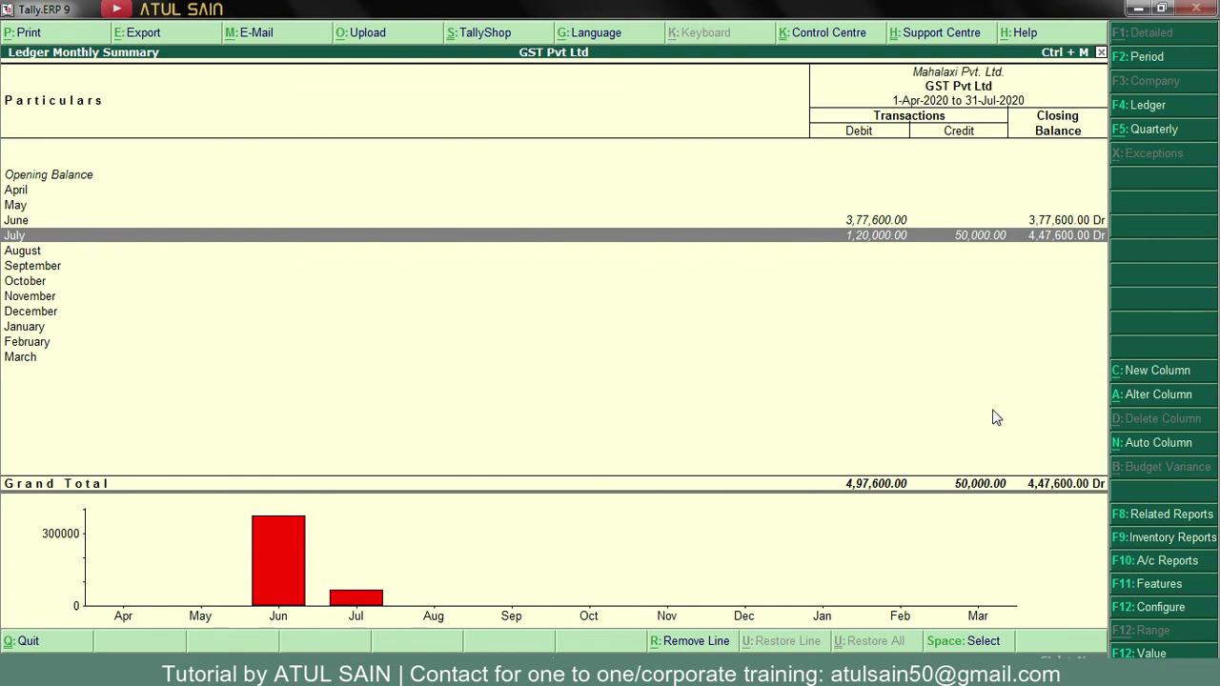
# - Return to the Balance Sheet and examine the CGST ledger's July vouchers under Duties & Taxes
pyautogui.press('Escape')
pyautogui.press('Escape')
pyautogui.press('Left')
pyautogui.press('Down')
pyautogui.press('Down')
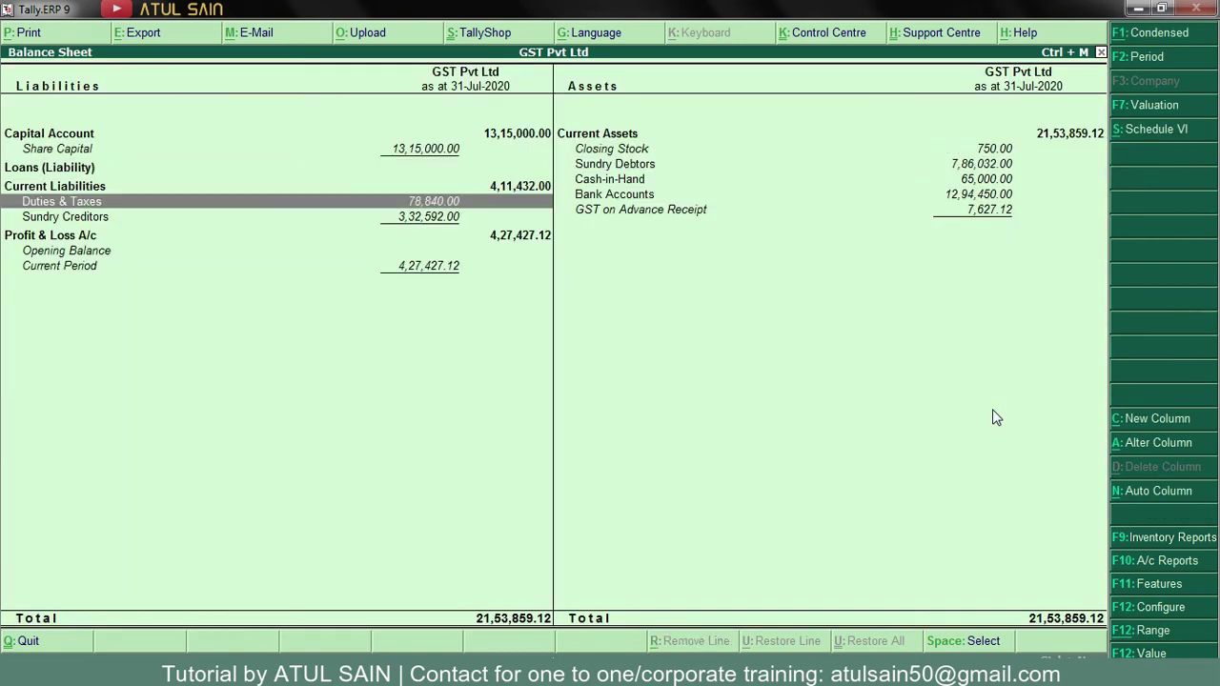
pyautogui.press('Return')
pyautogui.press('Return')
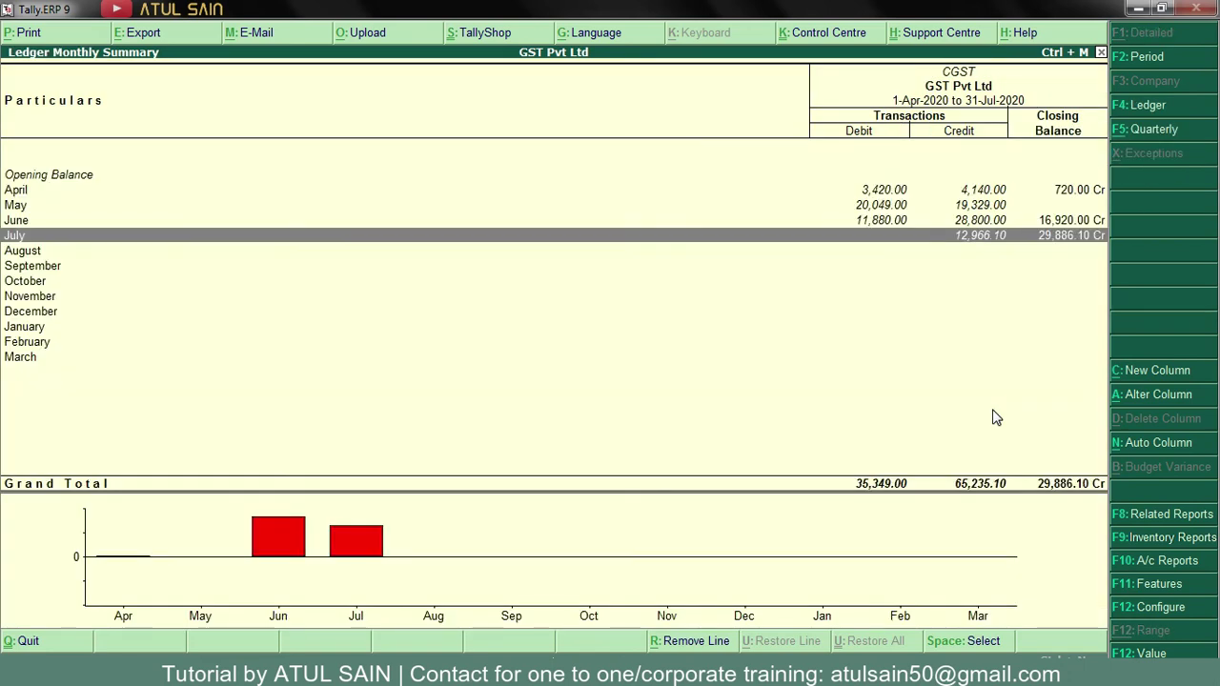
pyautogui.press('Return')
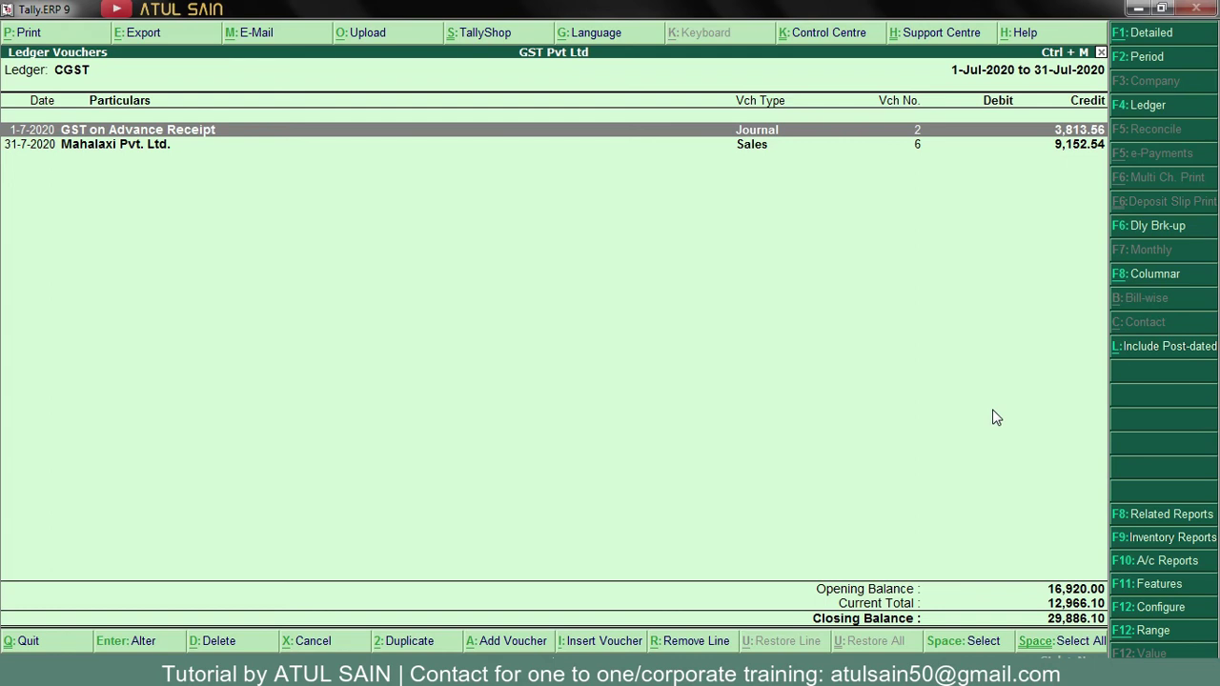
pyautogui.press('Escape')
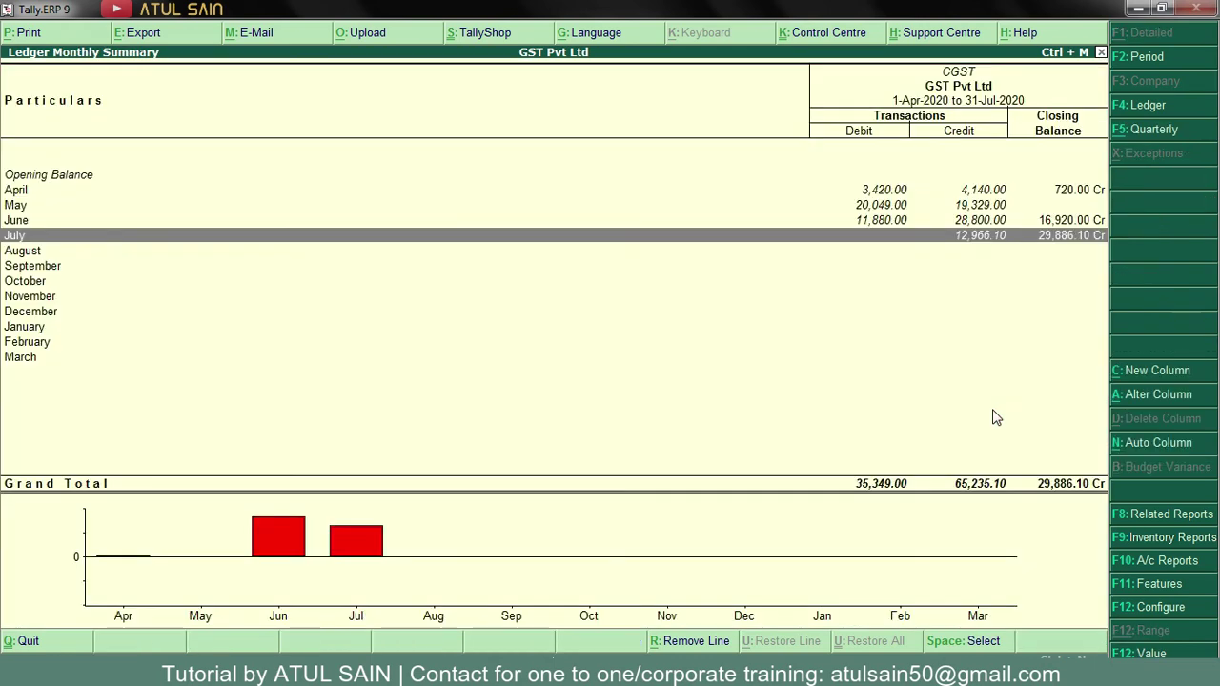
pyautogui.press('Return')
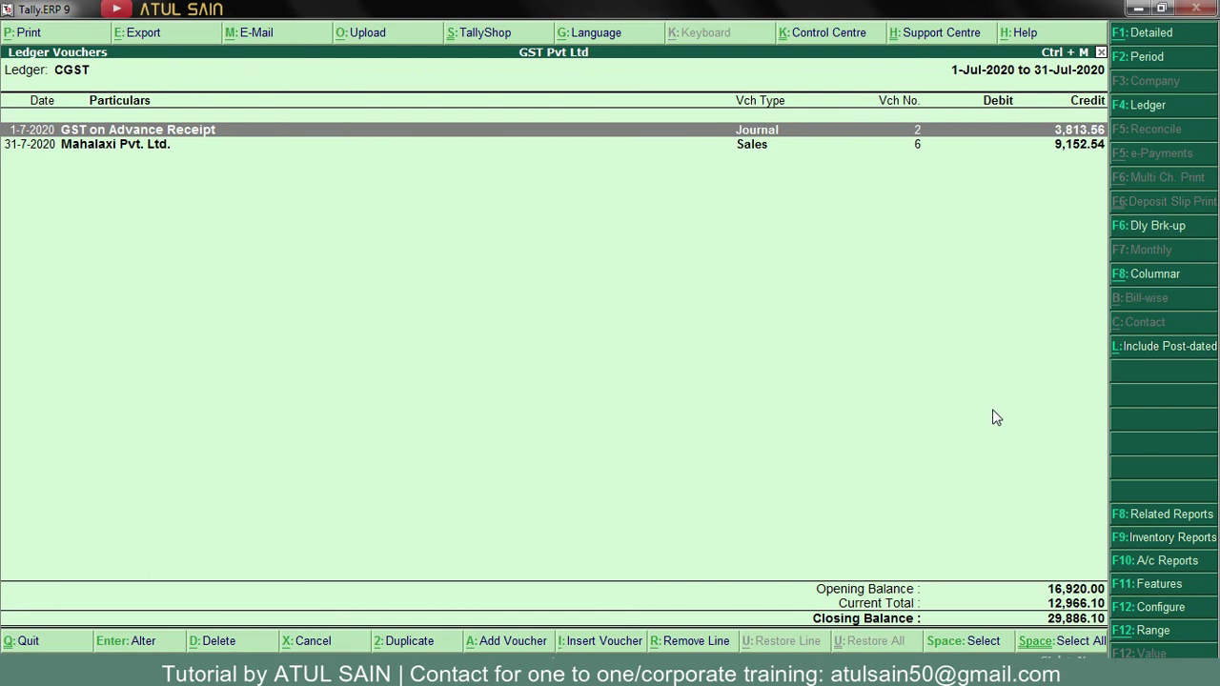
pyautogui.press('Down')
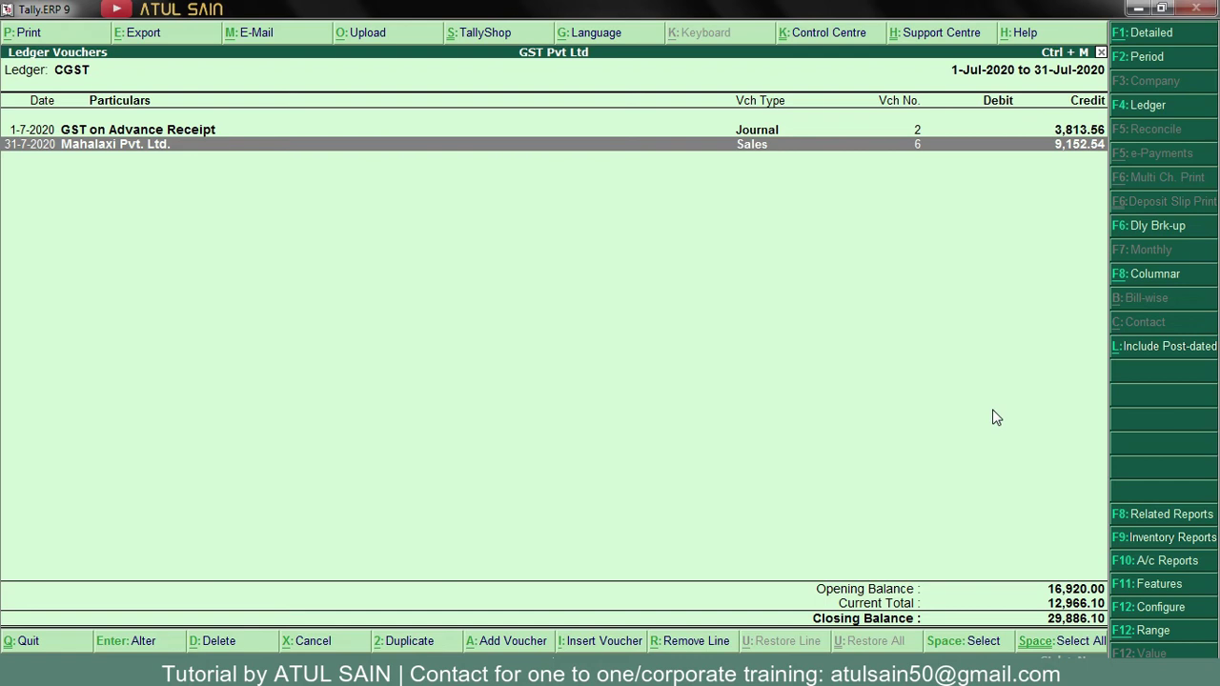
# - Switch to the Gst Chapter-5 Word document and highlight the increase and decrease of tax liability adjustment steps
pyautogui.click(1067, 148)
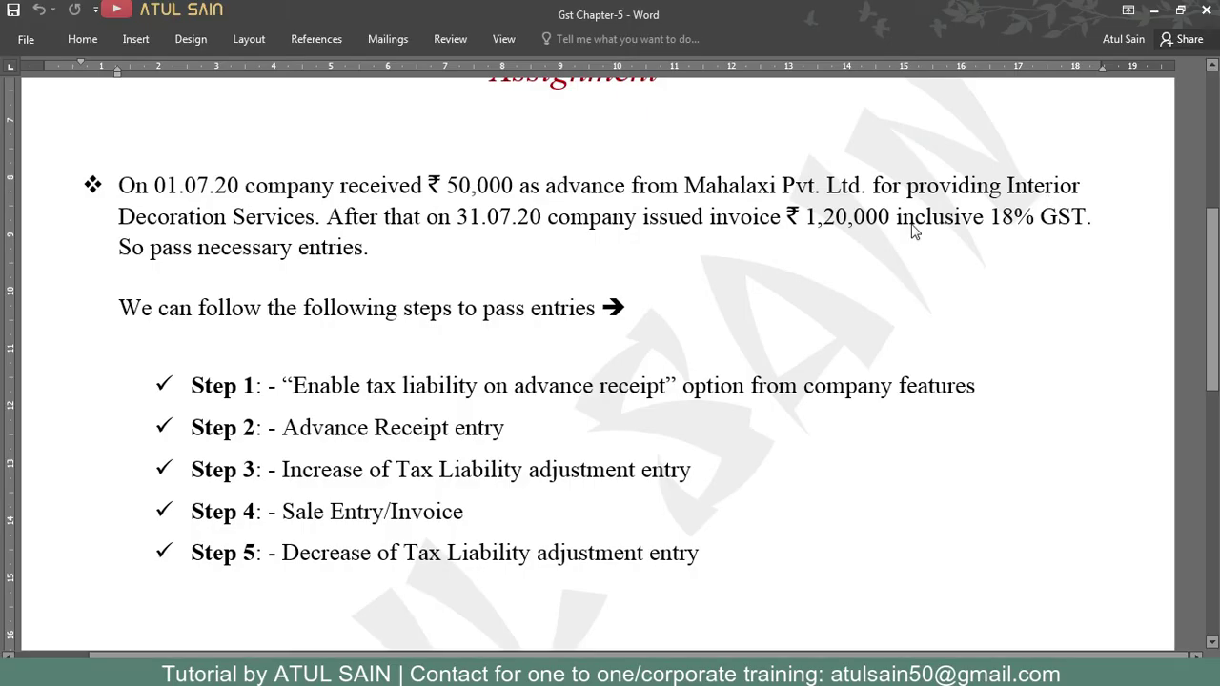
pyautogui.moveTo(281, 467); pyautogui.dragTo(527, 469)
pyautogui.moveTo(610, 469); pyautogui.dragTo(637, 469)
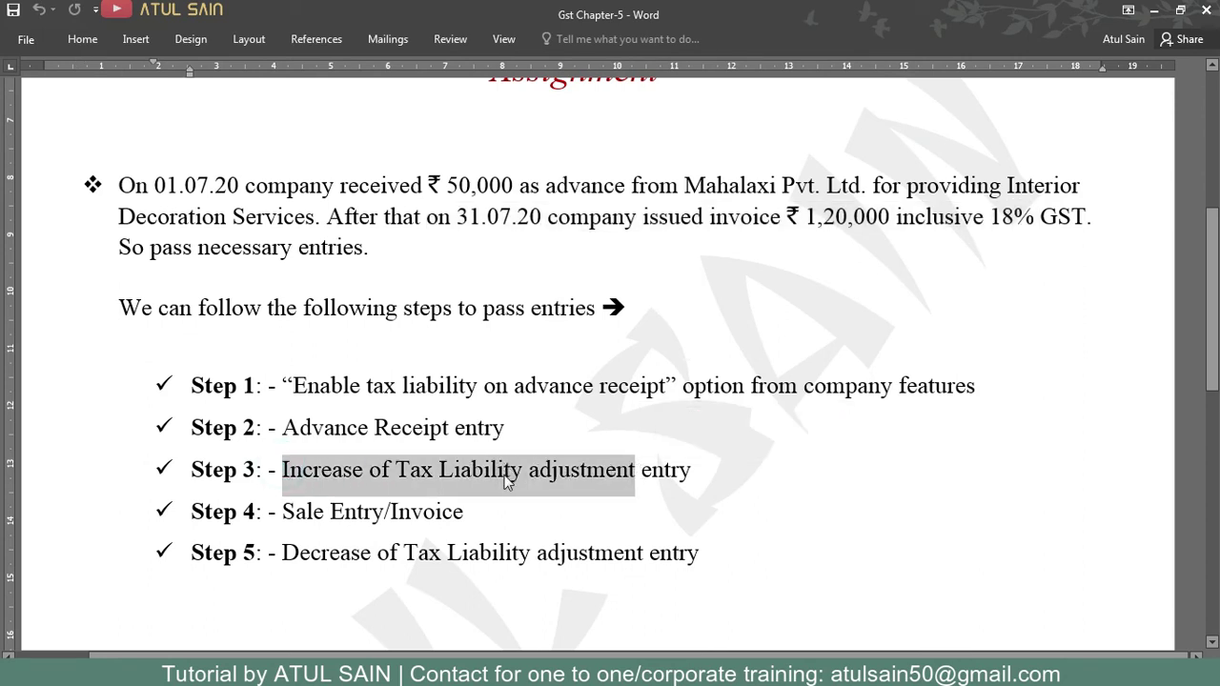
pyautogui.moveTo(284, 553); pyautogui.dragTo(584, 570)
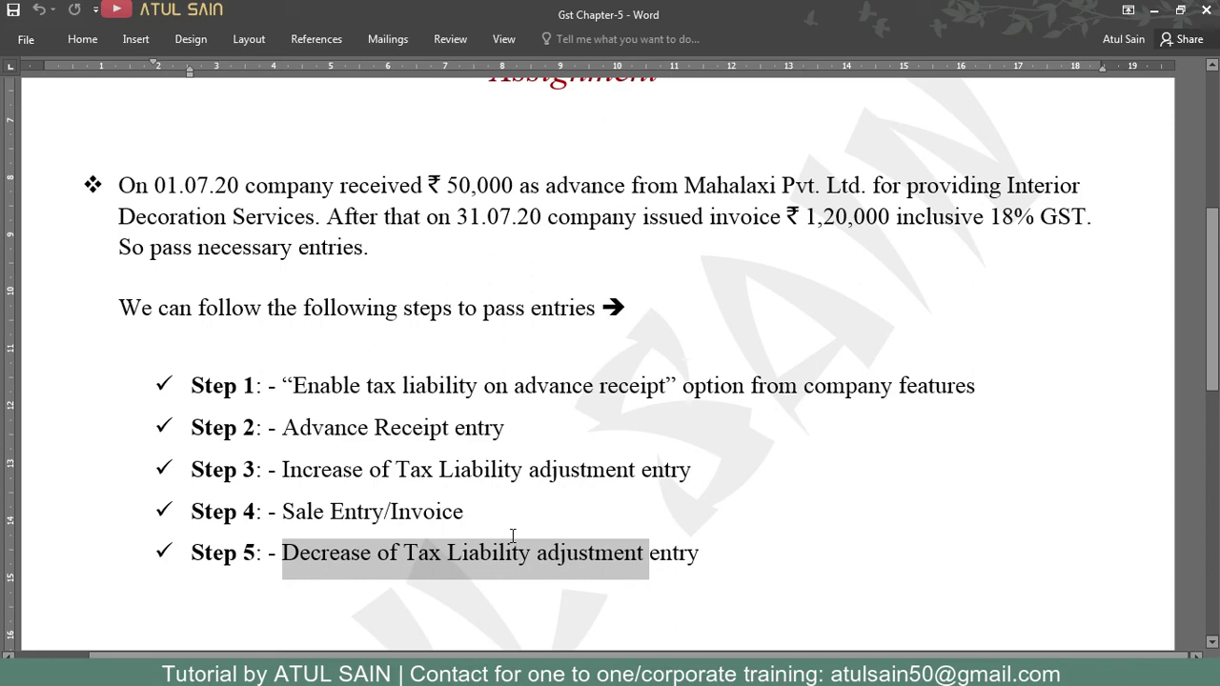
# - Switch back to Tally and open the GSTR-1 report for the period 1-4-2020 to 31-7-2020
pyautogui.hotkey('alt', 'Tab')
pyautogui.press('Escape')
pyautogui.press('Escape')
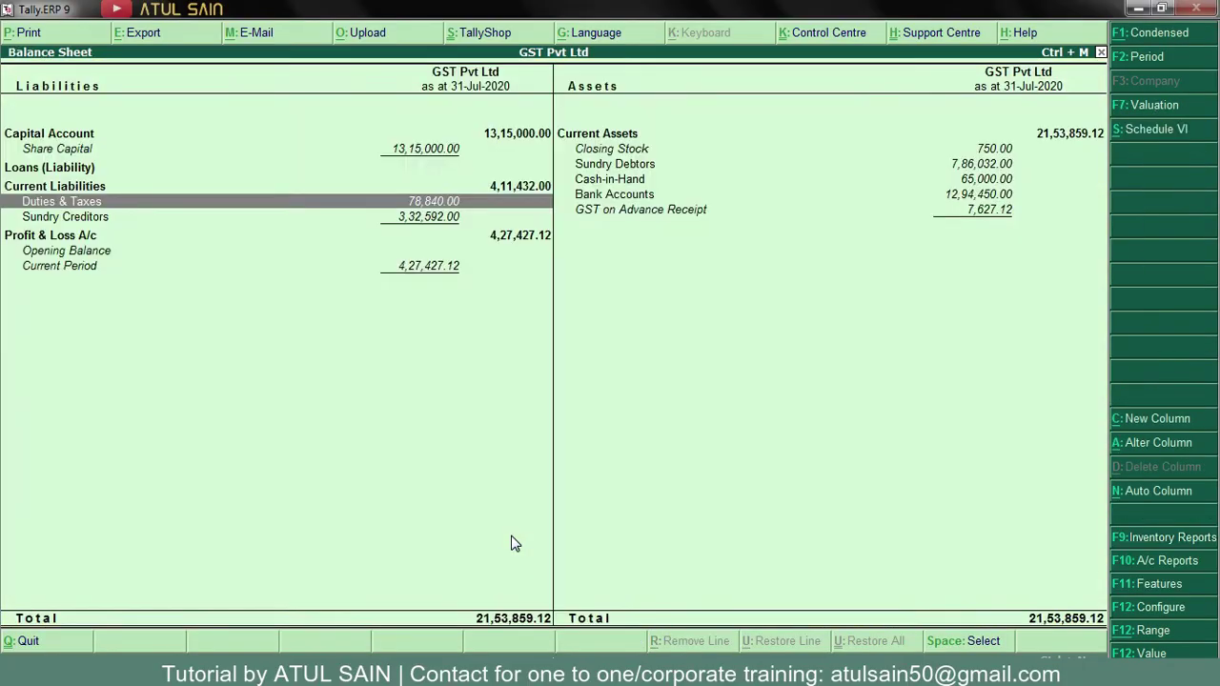
pyautogui.press('Escape')
pyautogui.press('d')
pyautogui.press('u')
pyautogui.press('g')
pyautogui.press('Return')
pyautogui.press('F2')
pyautogui.write('1-4-2020')
pyautogui.press('Return')
pyautogui.write('31-7-2020')
pyautogui.press('Return')
# - Drill into Amount unadjusted against supplies to open the advance receipt tax liability details for West Bengal
pyautogui.press('Down')
pyautogui.press('Down')
pyautogui.press('Down')
pyautogui.press('Down')
pyautogui.press('Down')
pyautogui.press('Down')
pyautogui.press('Down')
pyautogui.press('Down')
pyautogui.press('Down')
pyautogui.press('Down')
pyautogui.press('Down')
pyautogui.press('Down')
pyautogui.press('Down')
pyautogui.press('Down')
pyautogui.press('Down')
pyautogui.press('Down')
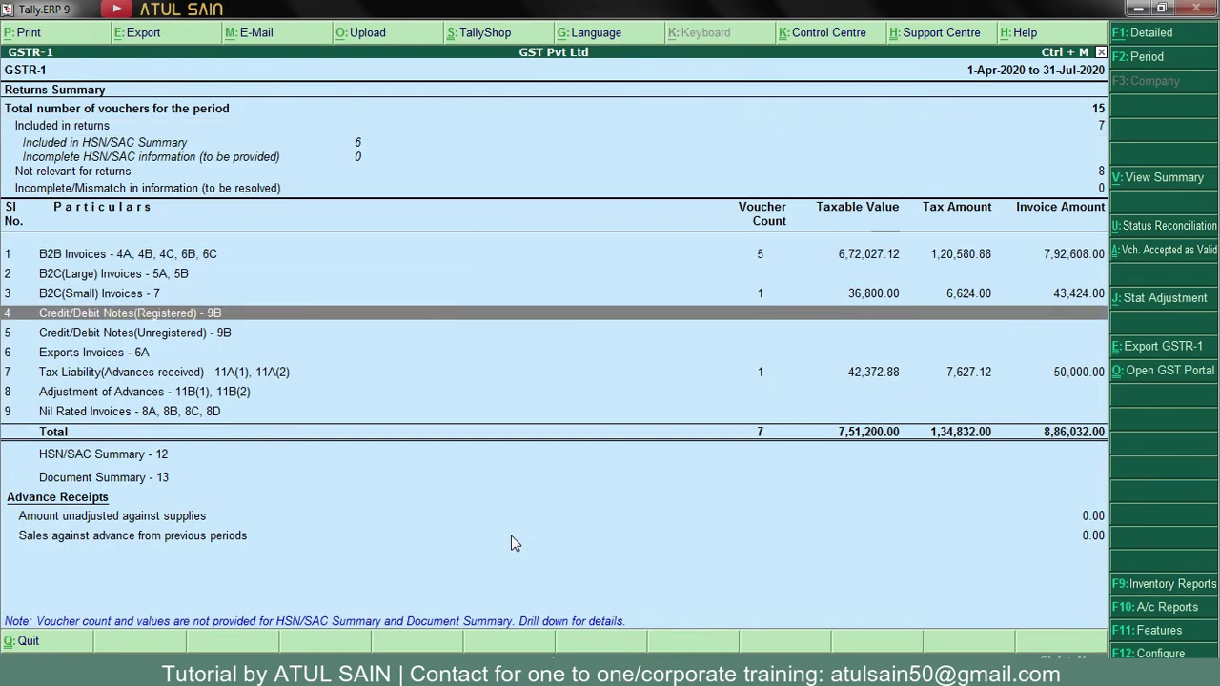
pyautogui.press('Up')
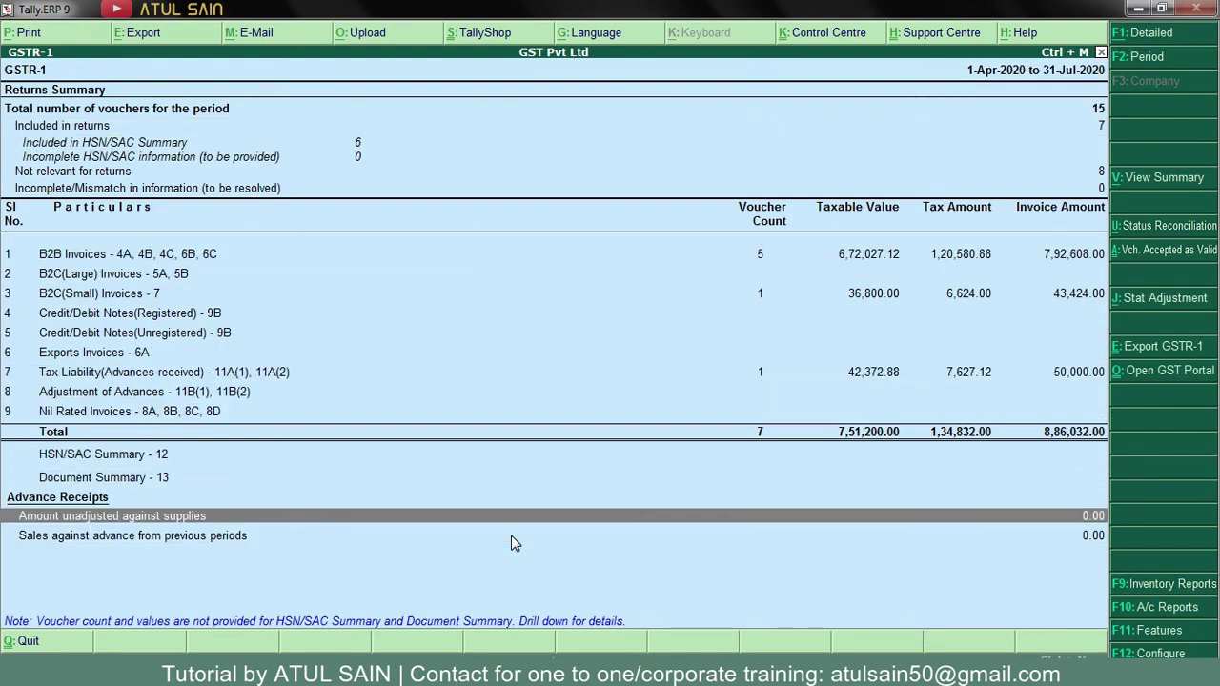
pyautogui.press('Return')
pyautogui.press('Return')
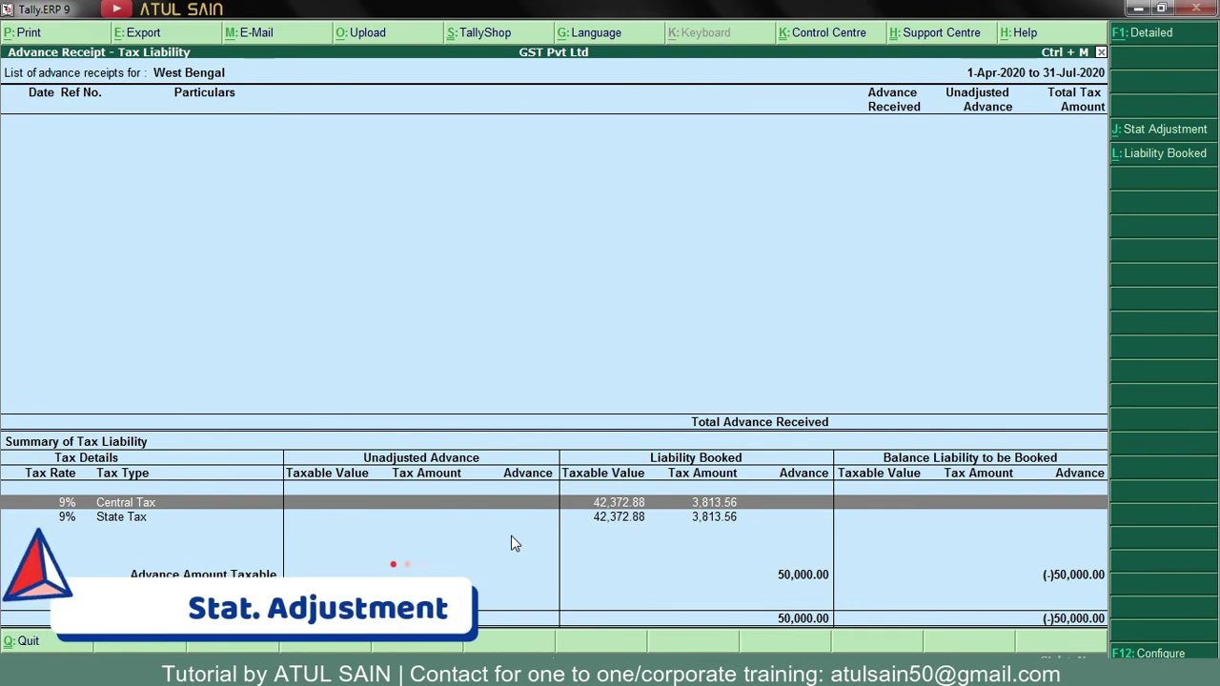
# - Start a GST stat adjustment journal for Decrease of Tax Liability with Sales against Advance Receipts as additional details
pyautogui.hotkey('alt', 'j')
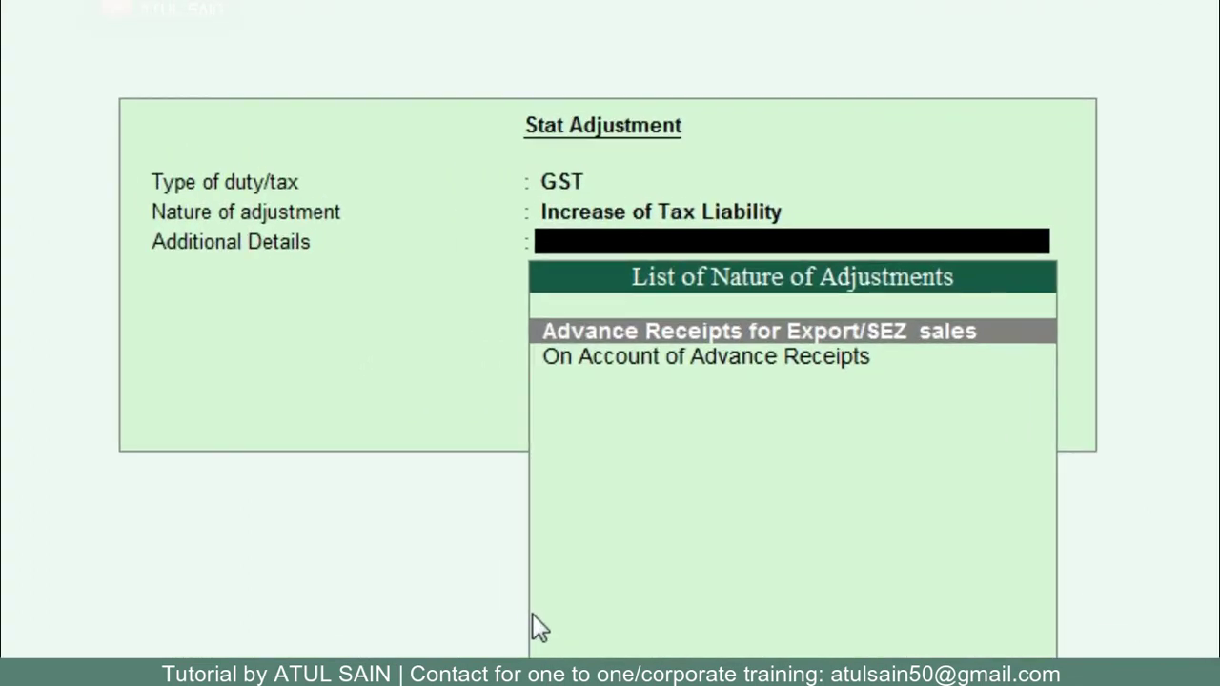
pyautogui.press('BackSpace')
pyautogui.press('BackSpace')
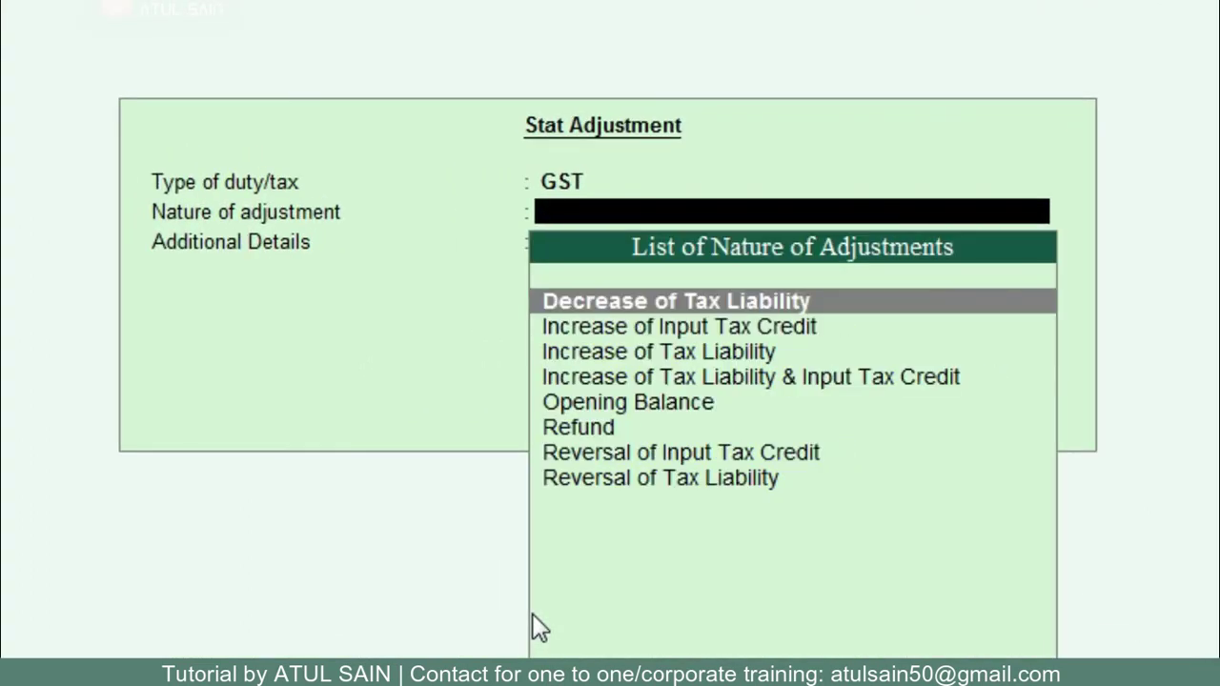
pyautogui.press('Return')
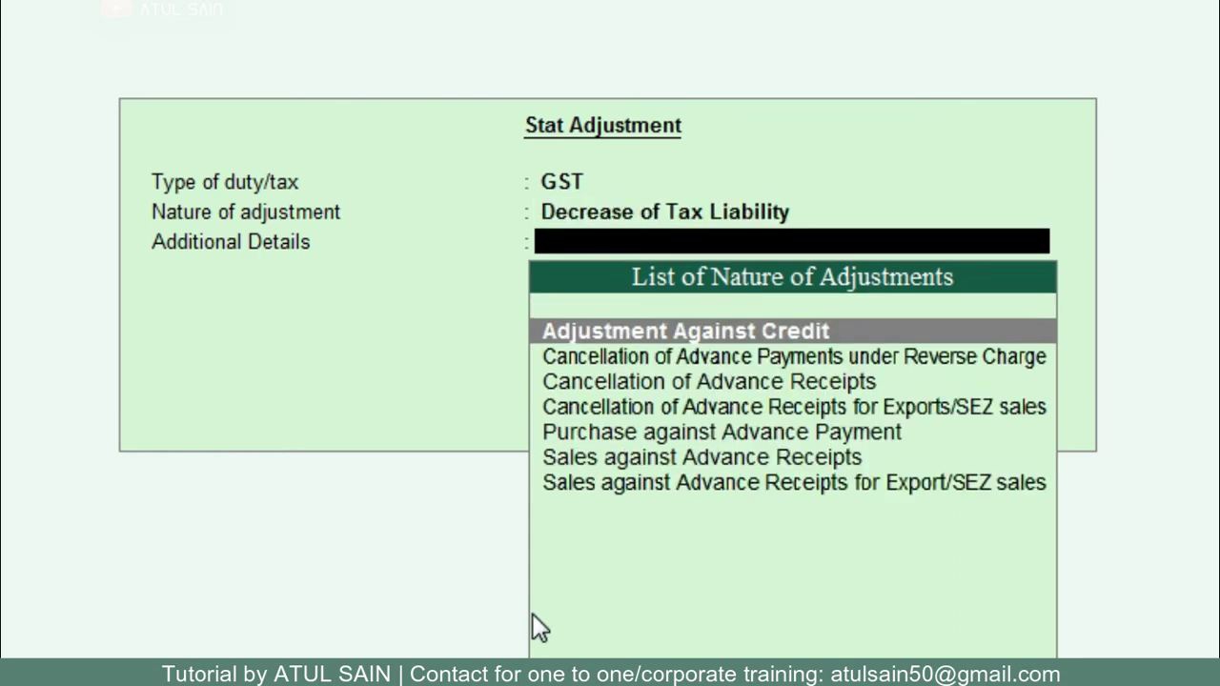
pyautogui.press('Down')
pyautogui.press('Down')
pyautogui.press('Down')
pyautogui.press('Down')
pyautogui.press('Down')
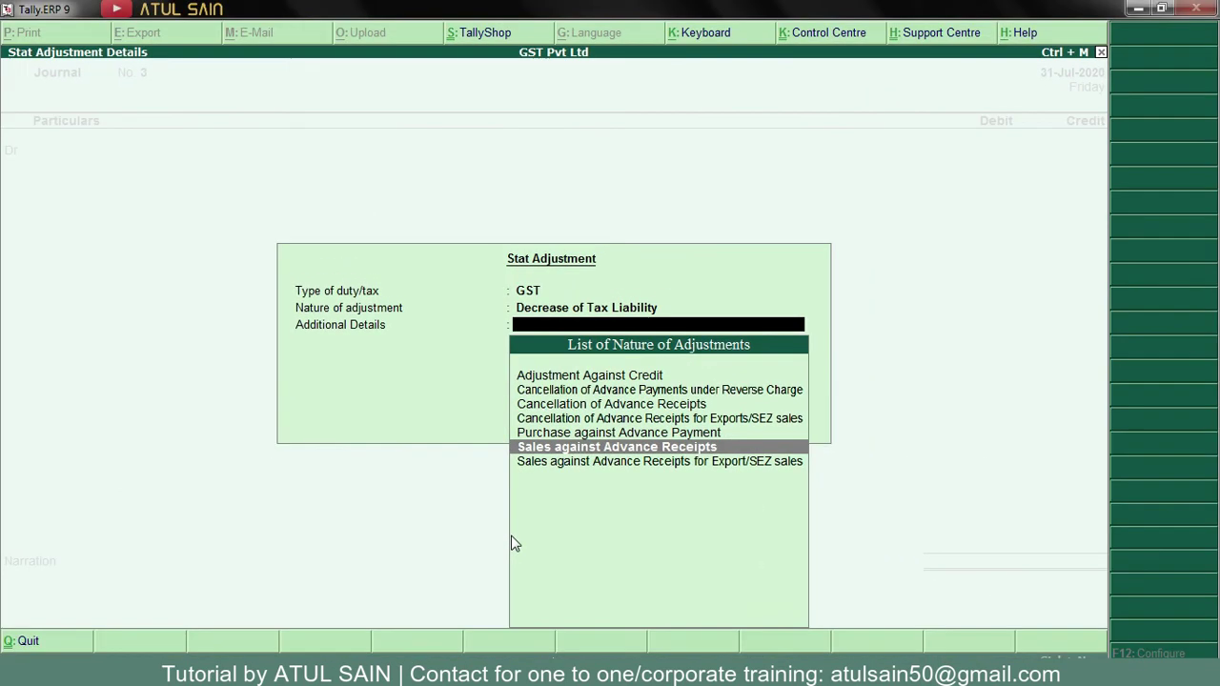
pyautogui.press('Return')
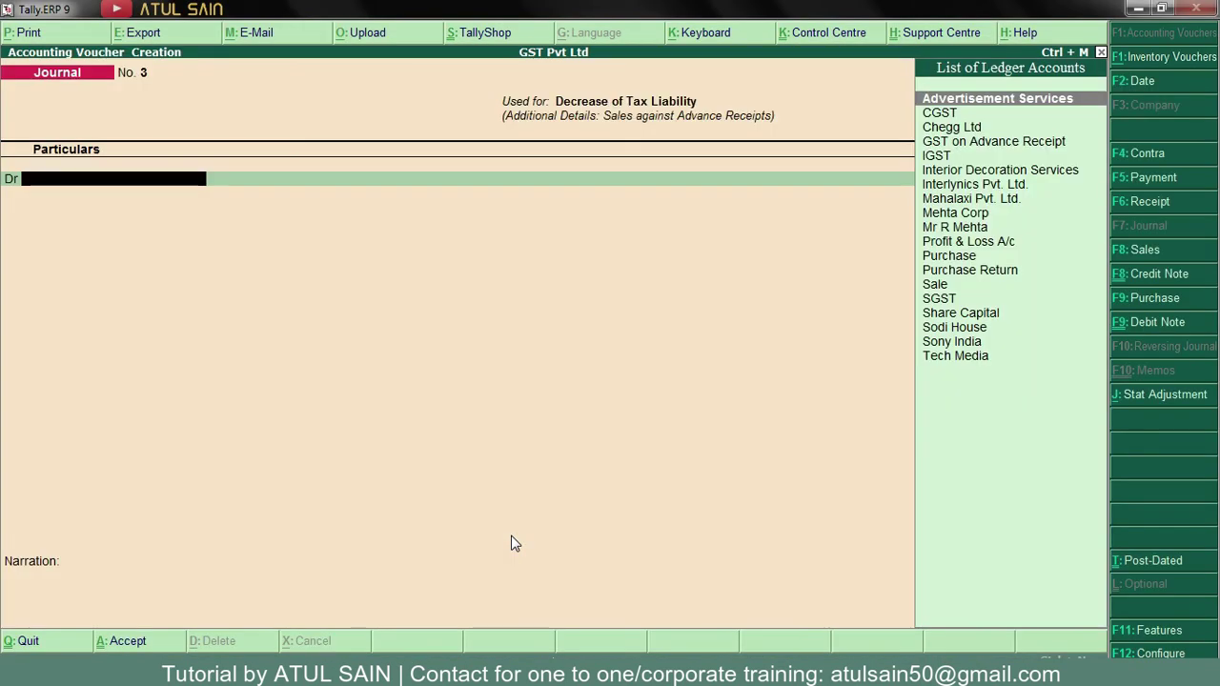
# - Debit CGST with 3,813.56, using a 9% rate and a taxable value of 42372.88
pyautogui.press('Down')
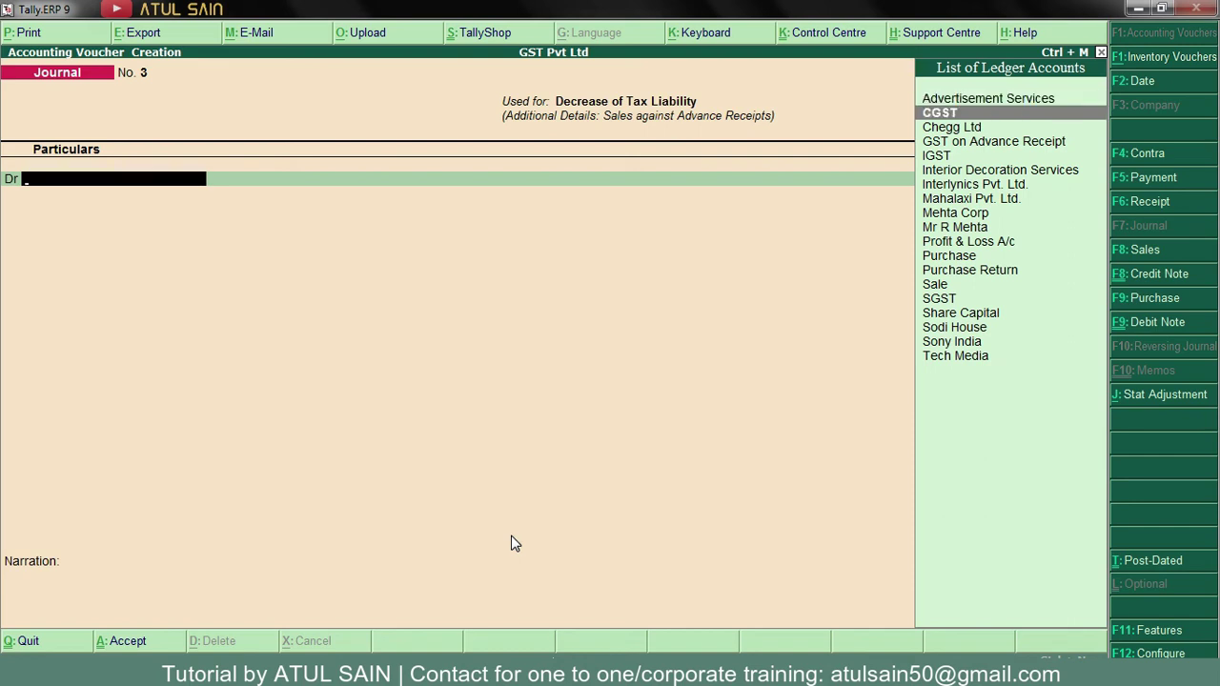
pyautogui.press('Return')
pyautogui.write('9')
pyautogui.press('Return')
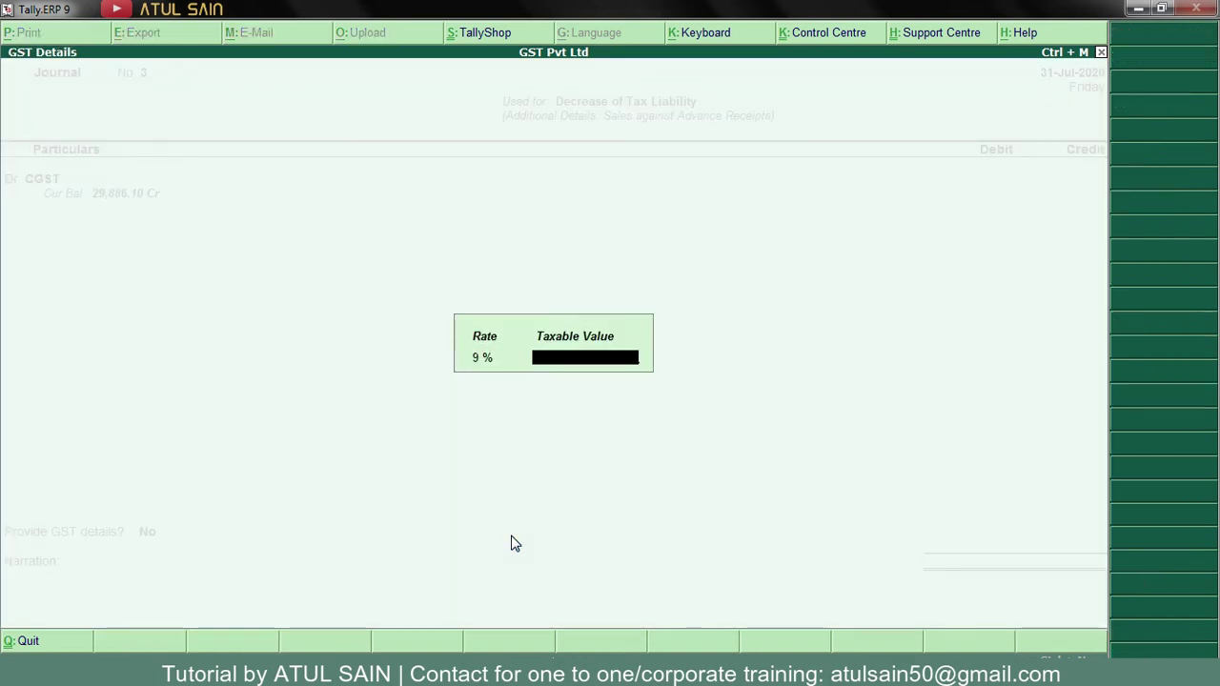
pyautogui.write('42')
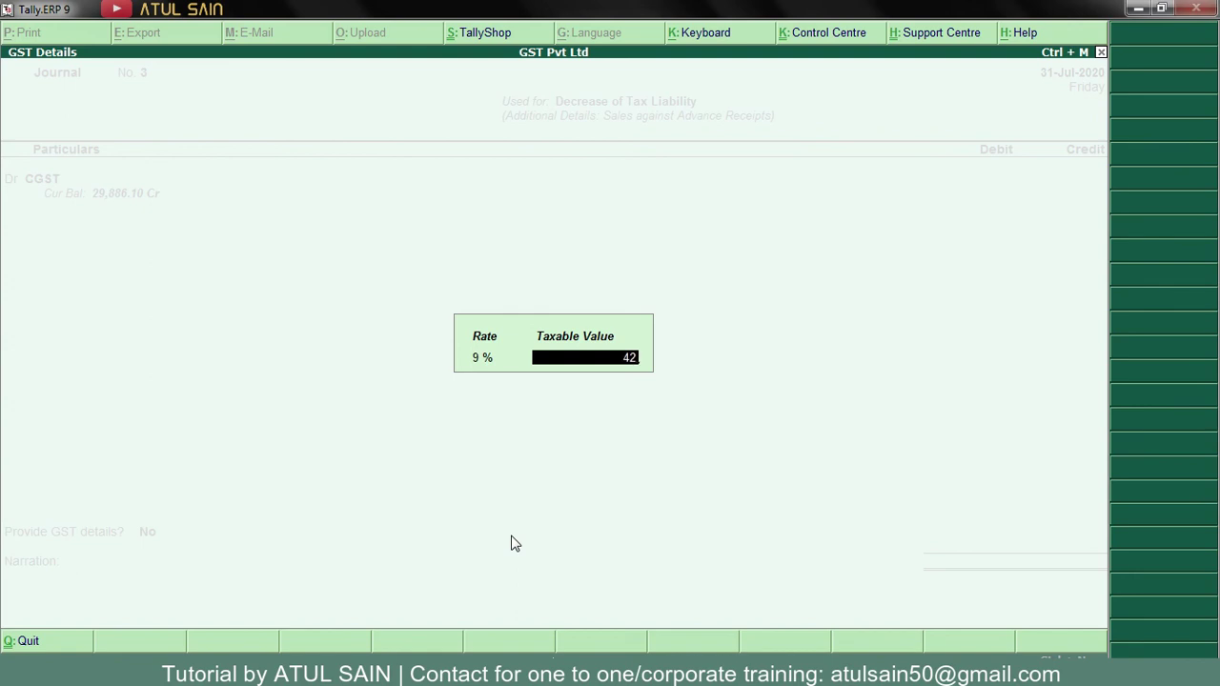
pyautogui.write('372.88')
pyautogui.press('Return')
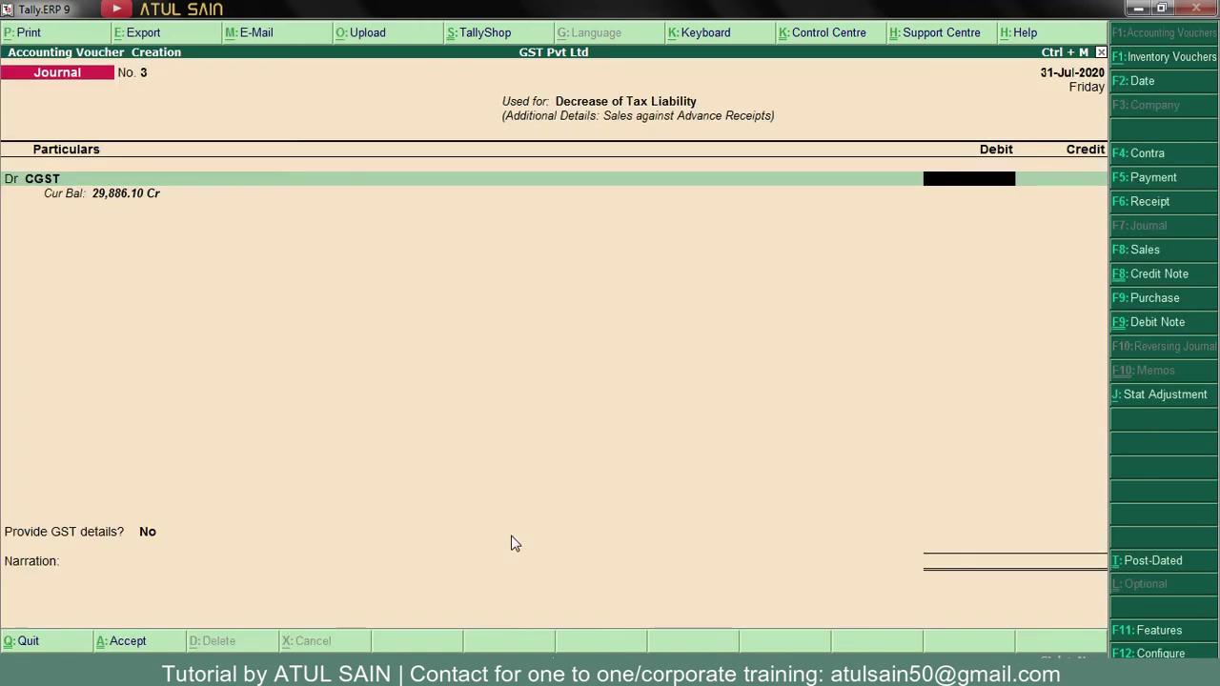
pyautogui.write('3,813.56')
pyautogui.press('Return')
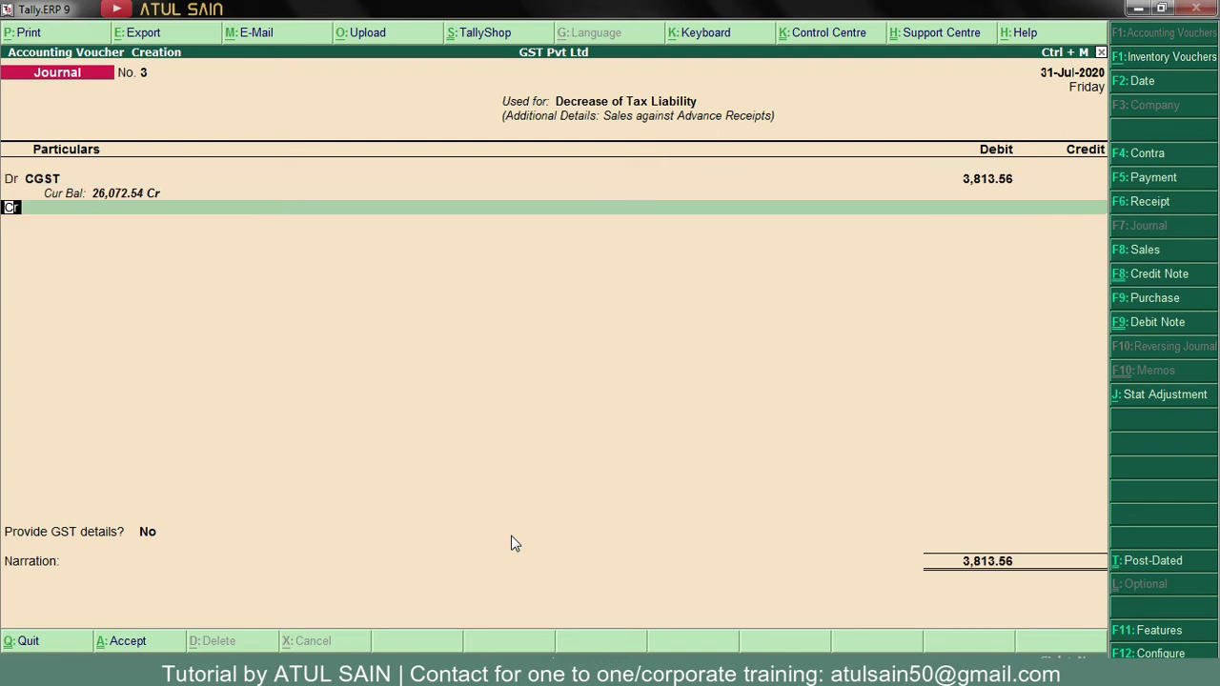
# - Debit SGST with 3813.56, accepting its prefilled GST details
pyautogui.write('d')
pyautogui.write('Sg')
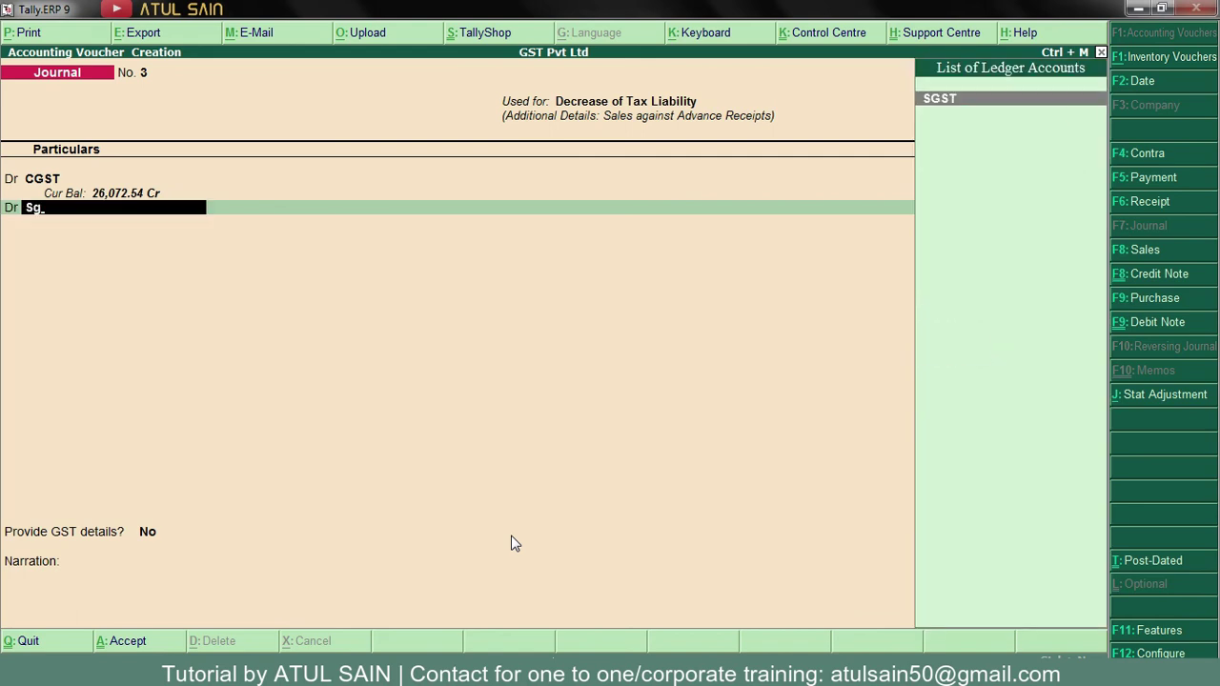
pyautogui.press('Return')
pyautogui.press('Return')
pyautogui.press('Return')
pyautogui.write('381')
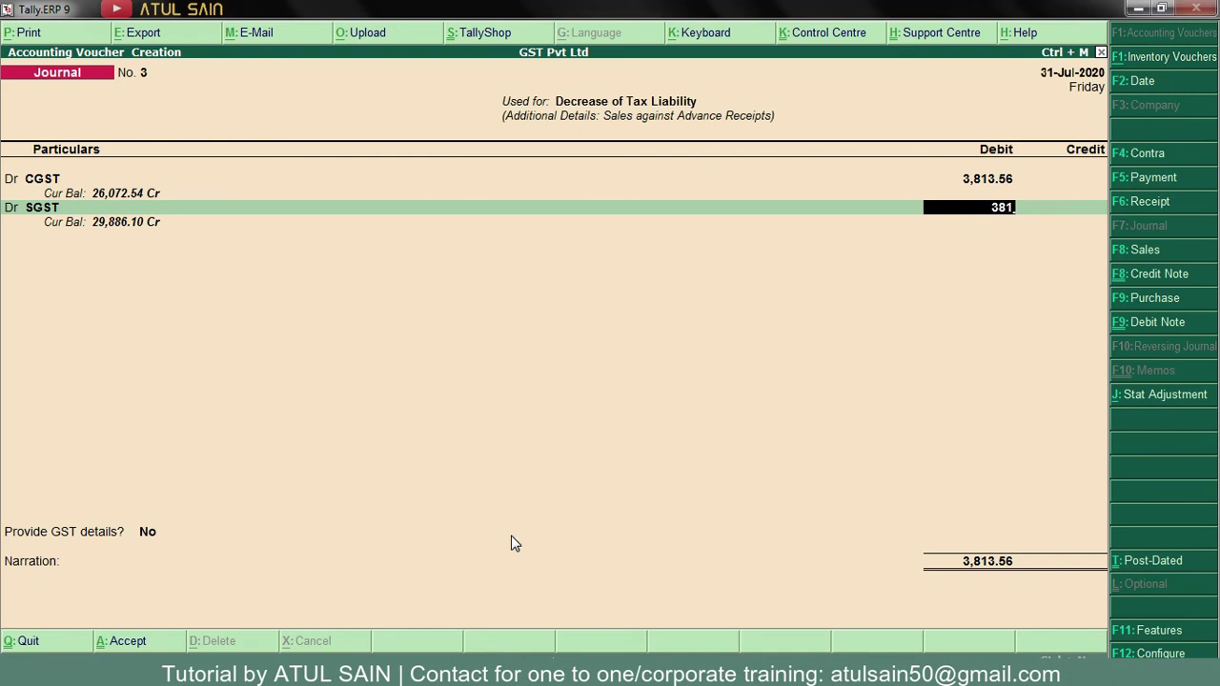
pyautogui.write('3.56')
pyautogui.press('Return')
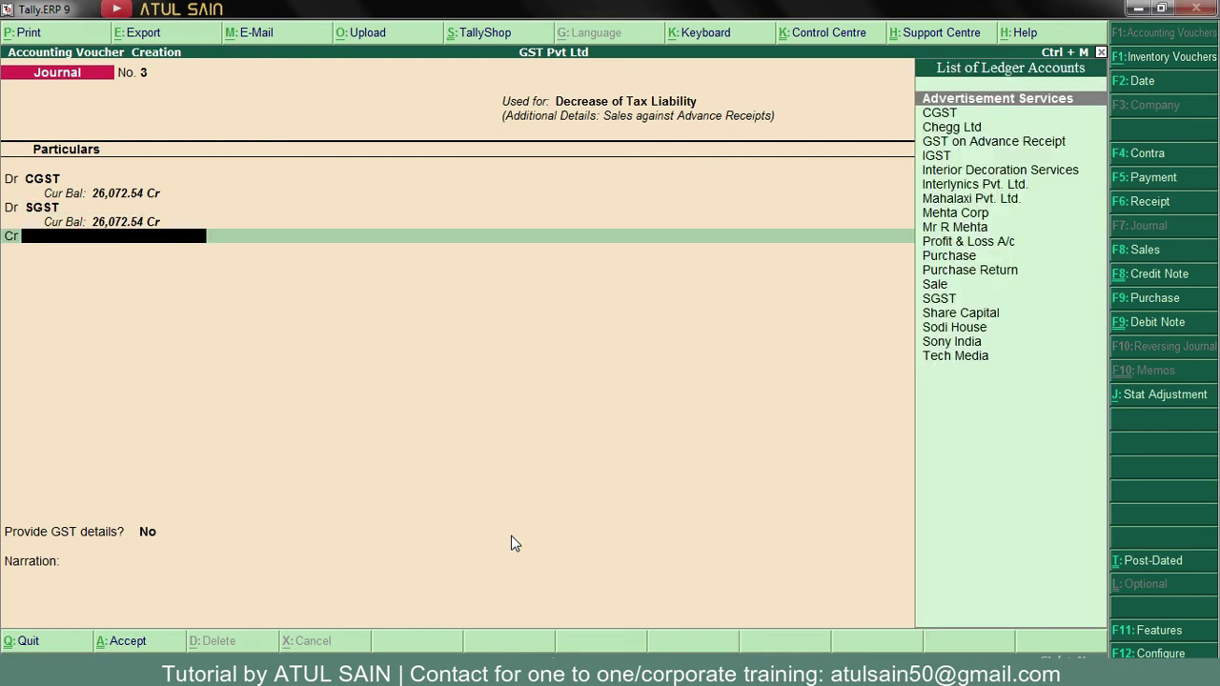
# - Credit the GST on Advance Receipt ledger with the balancing amount of 7,627.12
pyautogui.press('Down')
pyautogui.press('Down')
pyautogui.press('Down')
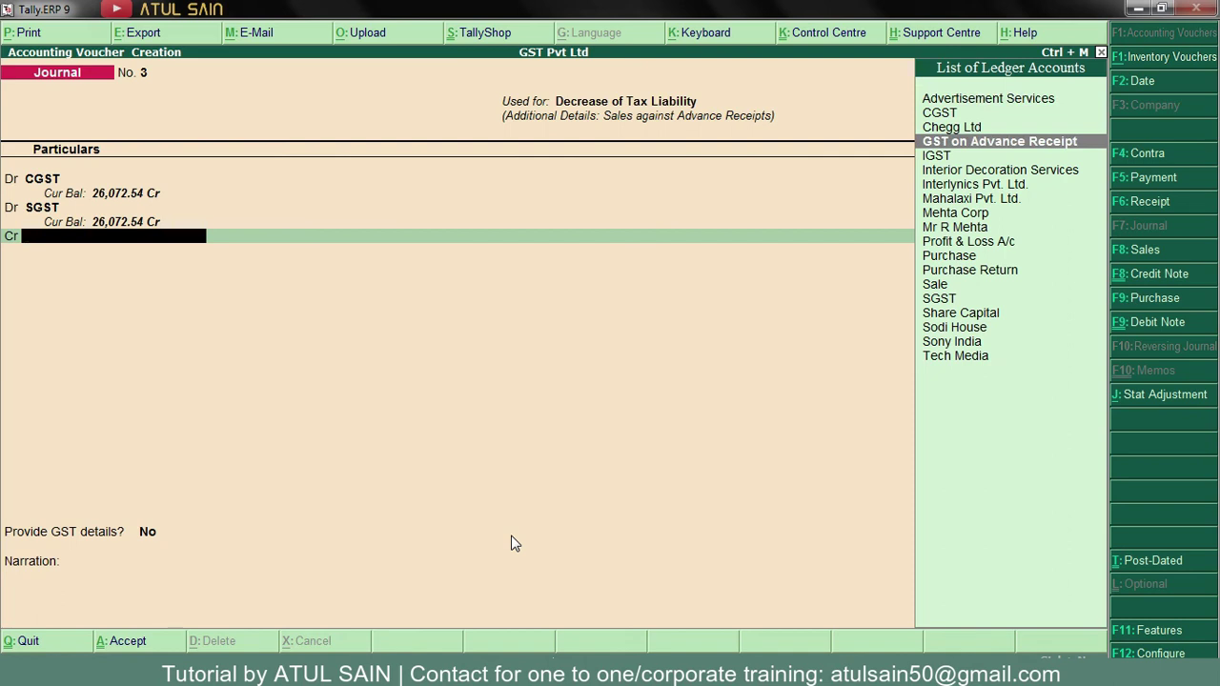
pyautogui.press('Return')
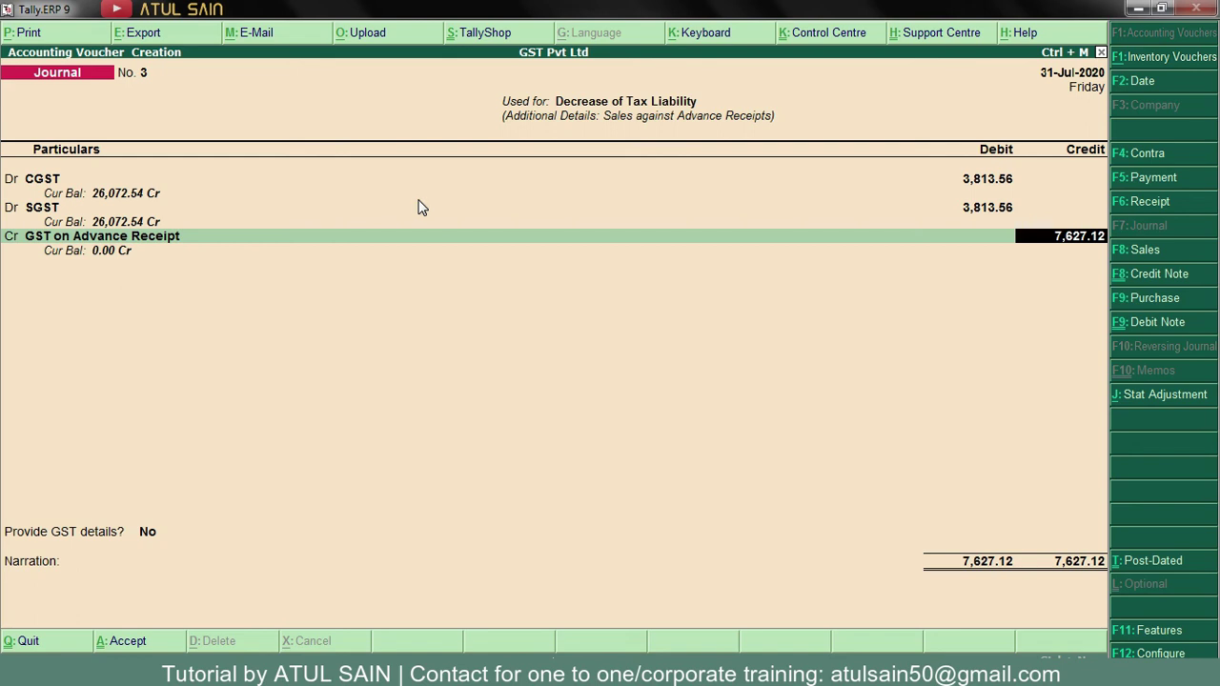
pyautogui.press('Return')
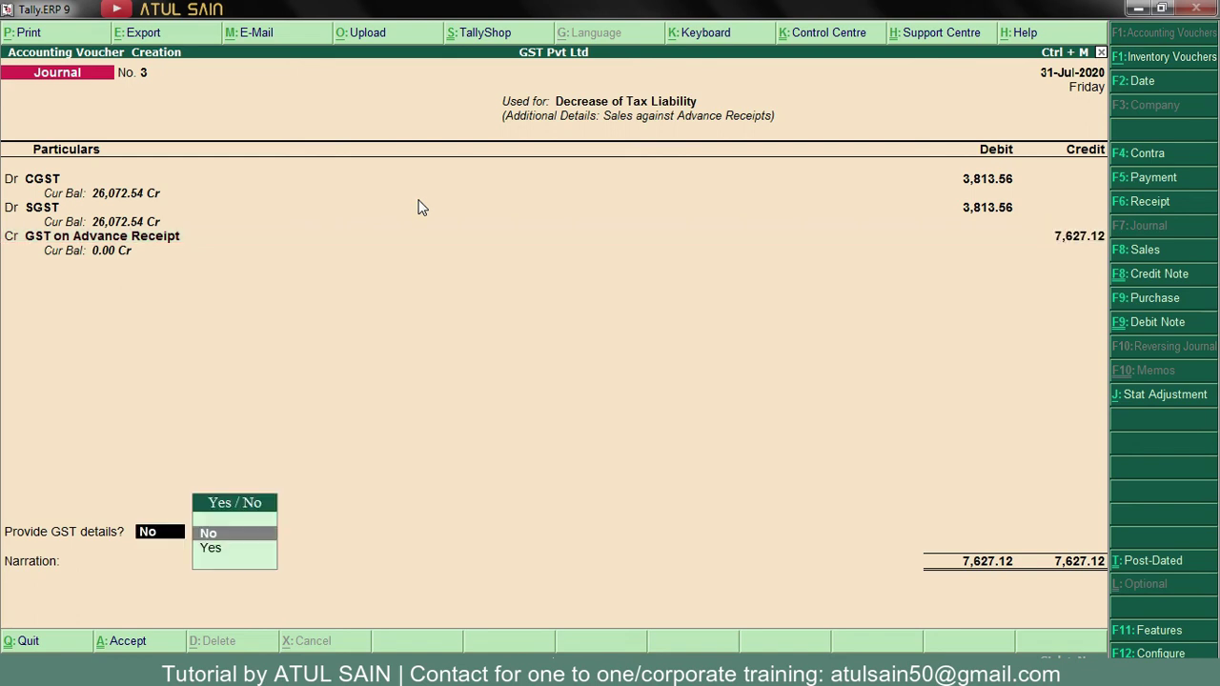
# - Enable GST details for the journal and enter advance receipt number Adv/mh-01 dated 1-Jul-2020
pyautogui.press('Down')
pyautogui.press('Return')
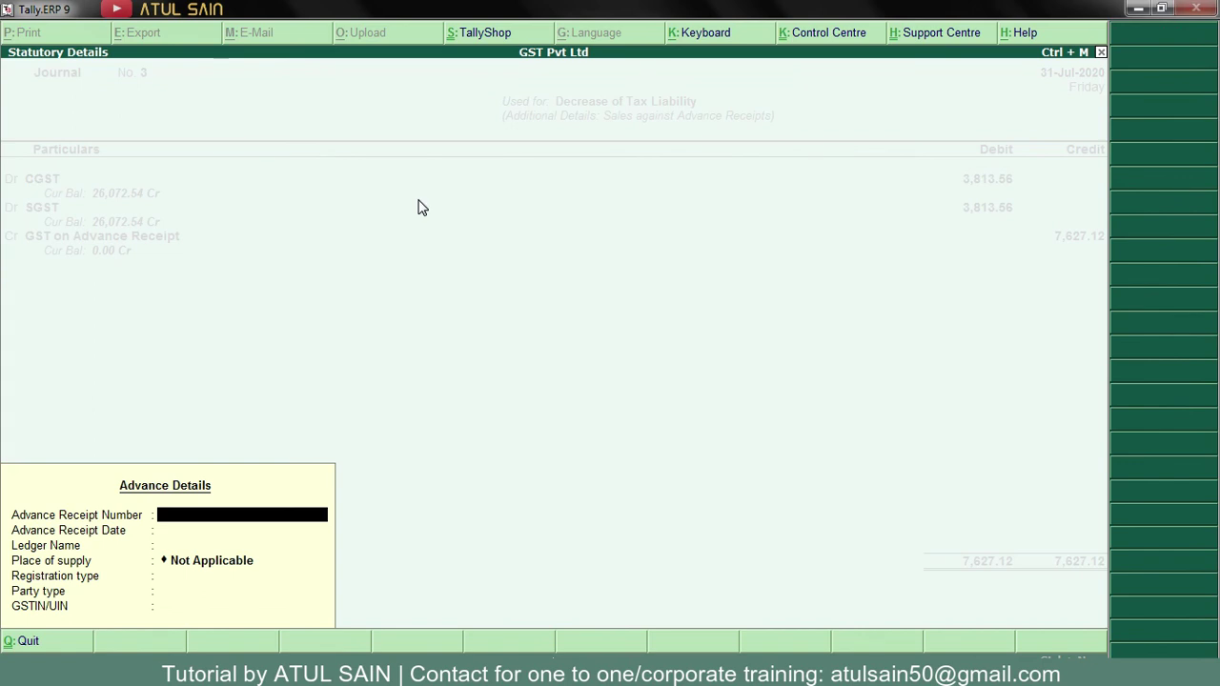
pyautogui.write('Adv/mh-01')
pyautogui.press('Return')
pyautogui.write('1.7')
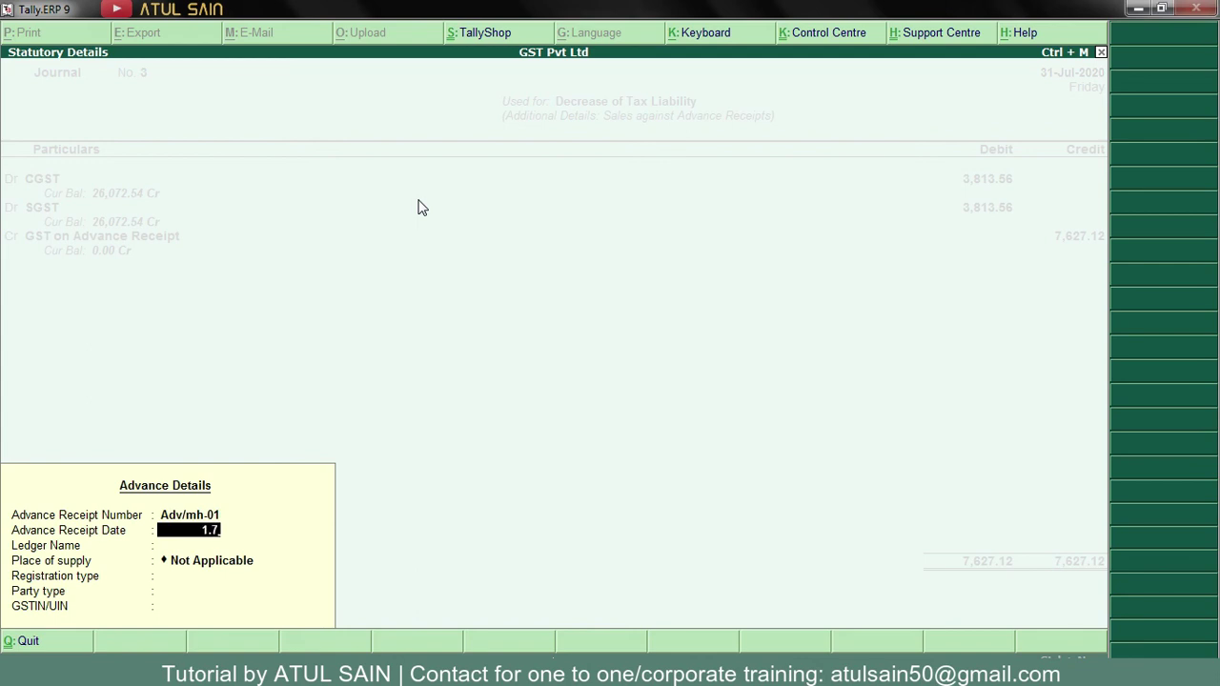
pyautogui.press('Return')
# - Choose Mahalaxi Pvt. Ltd. as the advance's ledger, accept its prefilled party details, and save the journal without a narration
pyautogui.press('Down')
pyautogui.press('Down')
pyautogui.press('Down')
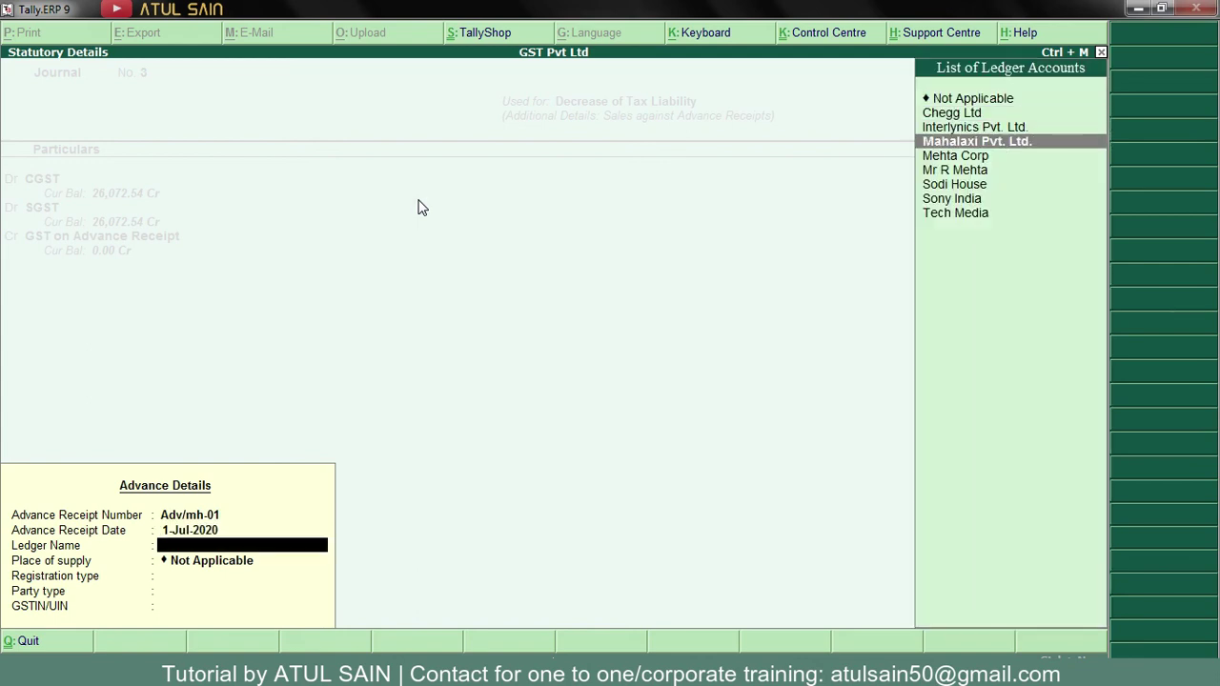
pyautogui.press('Return')
pyautogui.press('Return')
pyautogui.press('Return')
pyautogui.press('Return')
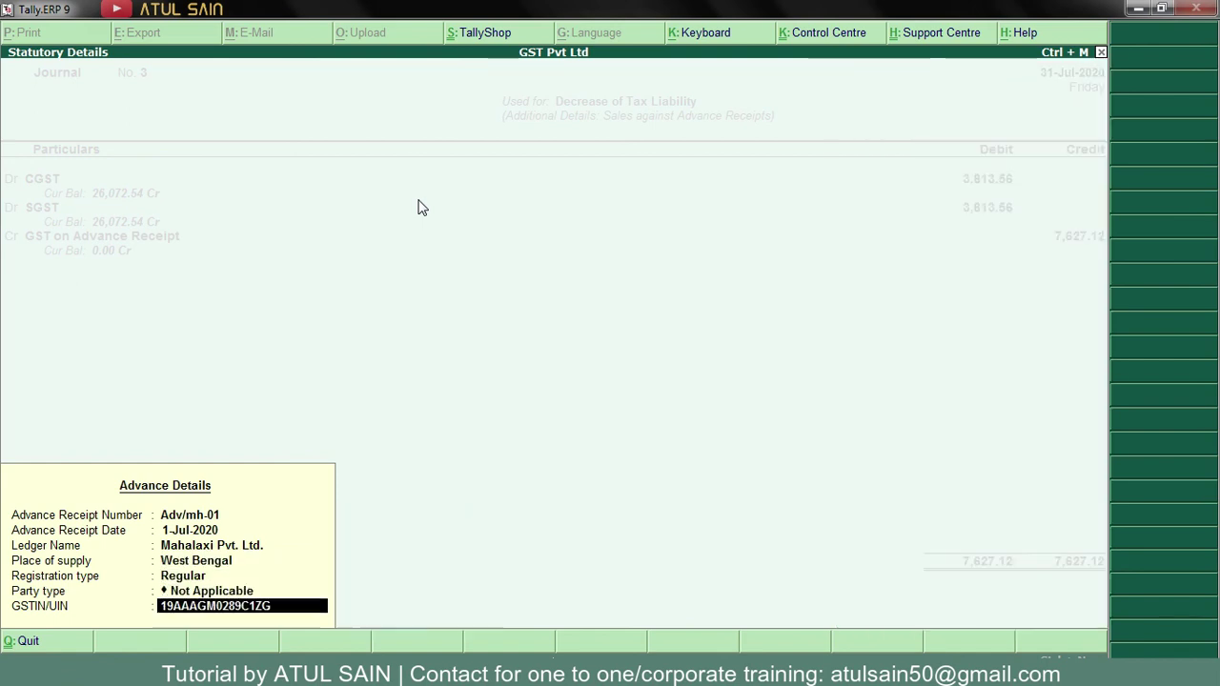
pyautogui.press('Return')
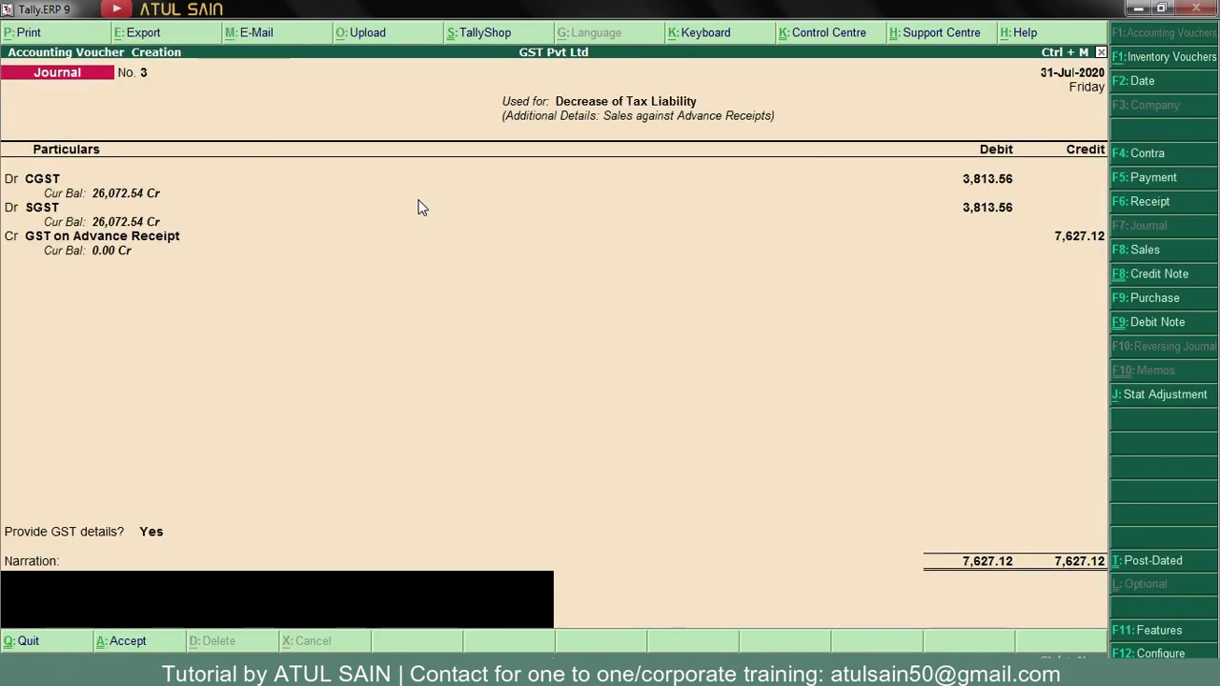
pyautogui.press('Return')
pyautogui.press('Return')
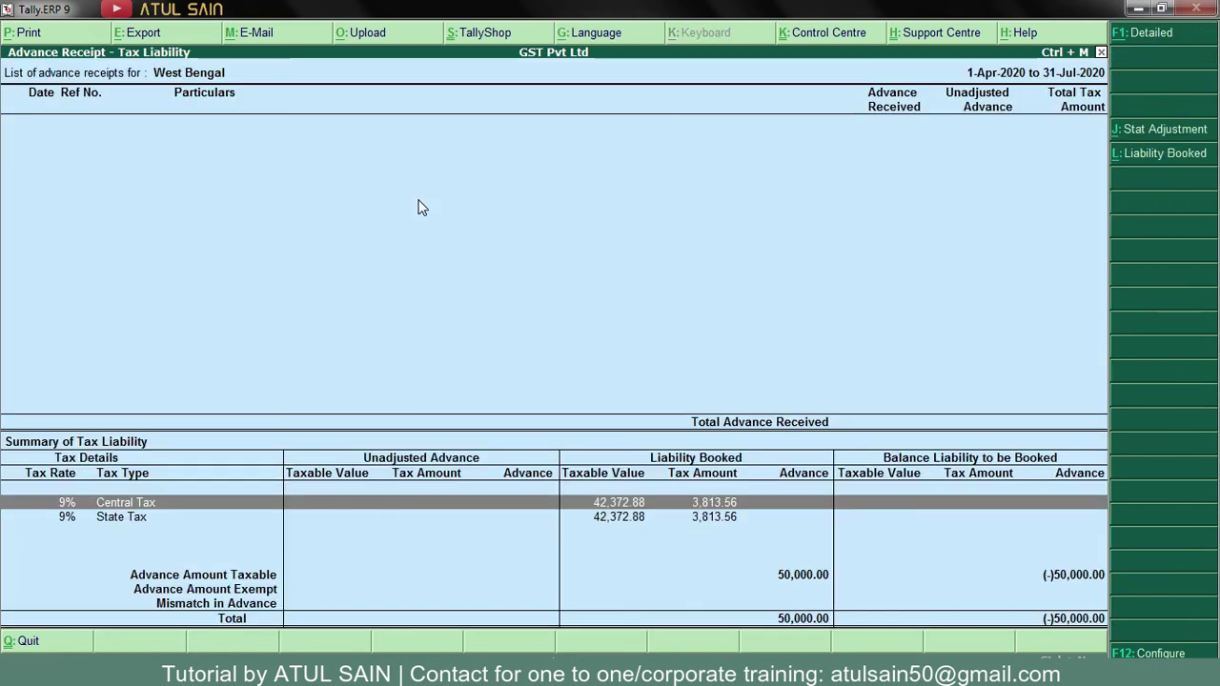
# - Return to the GSTR-1 summary and examine the Tax Liability (Advances received) and Adjustment of Advances rows
pyautogui.press('Escape')
pyautogui.press('Escape')
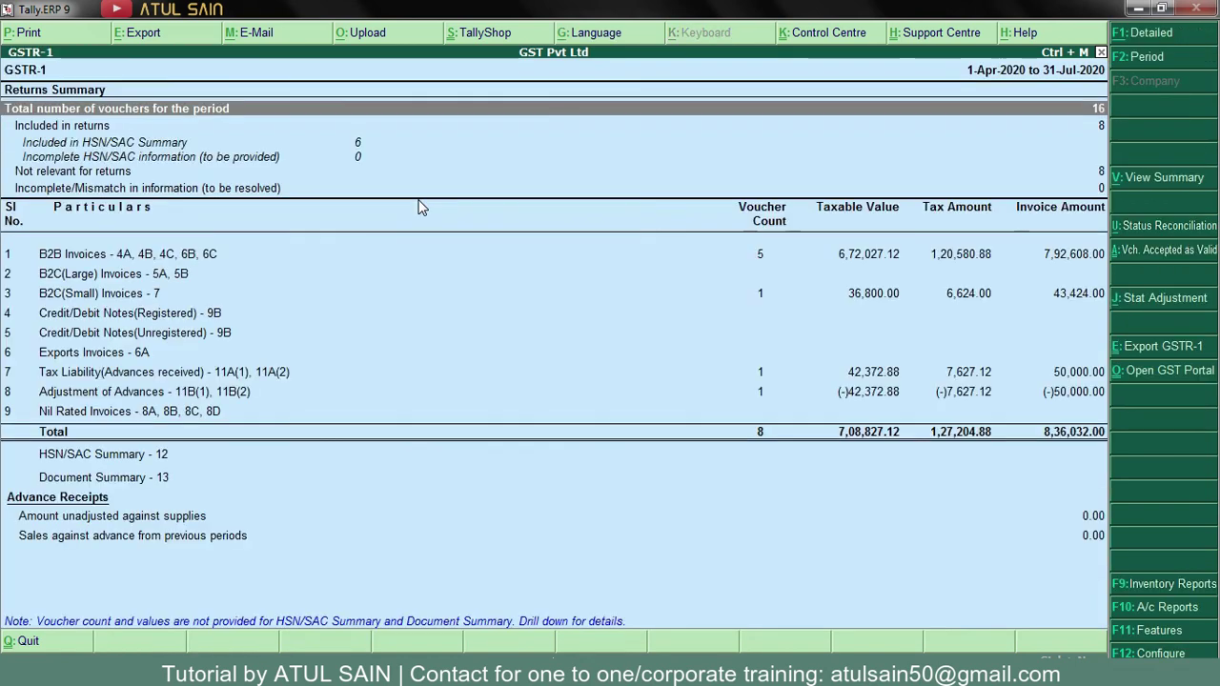
pyautogui.press('Down')
pyautogui.press('Down')
pyautogui.press('Down')
pyautogui.press('Down')
pyautogui.press('Down')
pyautogui.press('Down')
pyautogui.press('Down')
pyautogui.press('Down')
pyautogui.press('Down')
pyautogui.press('Down')
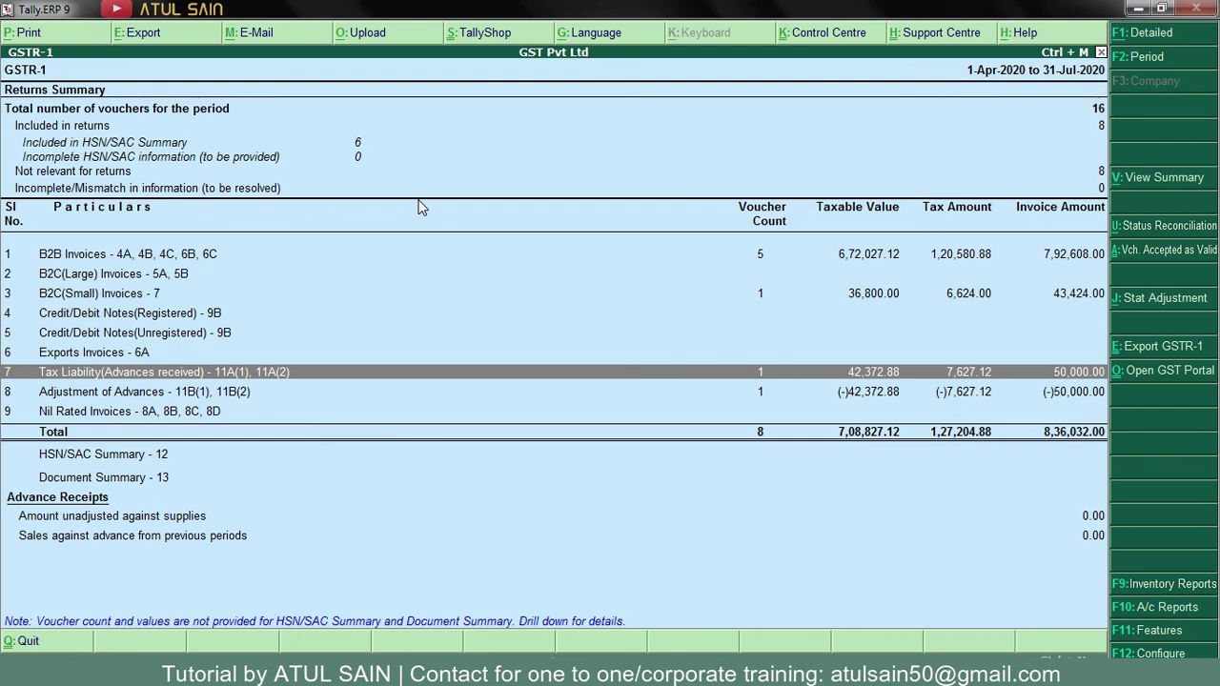
pyautogui.press('Down')
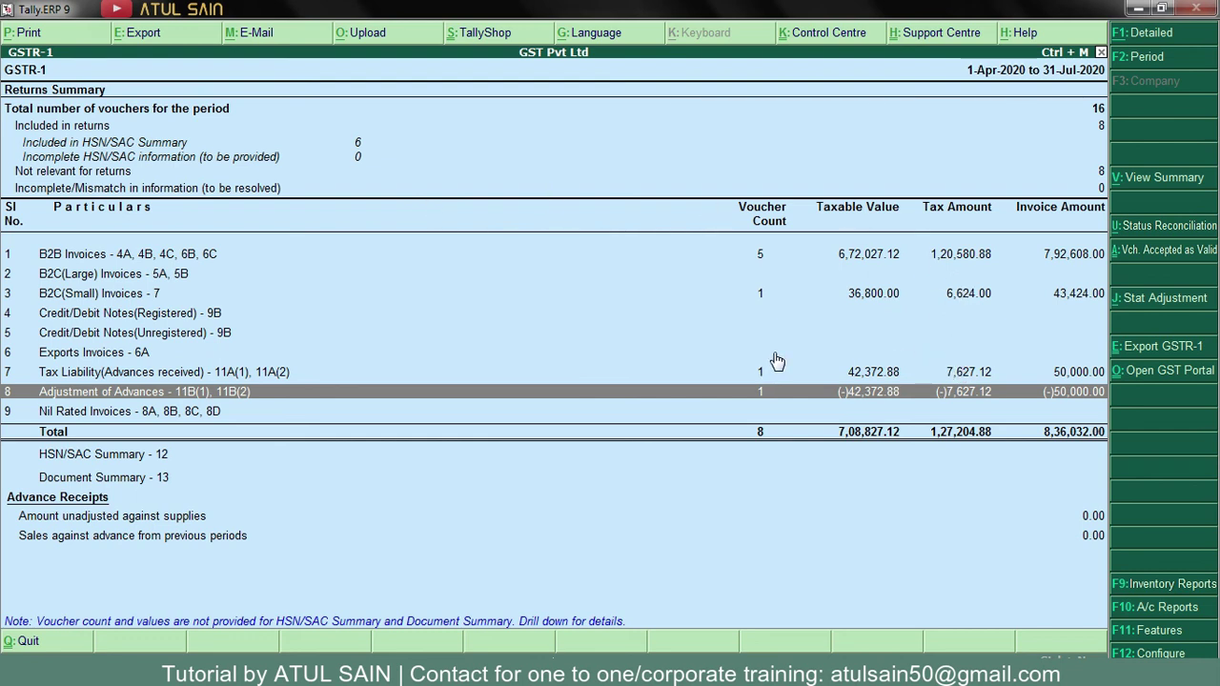
# - Drill down from B2B Invoices through Mahalaxi Pvt. Ltd. to view its sales invoice dated 31-Jul-2020
pyautogui.press('Up')
pyautogui.press('Up')
pyautogui.press('Up')
pyautogui.press('Up')
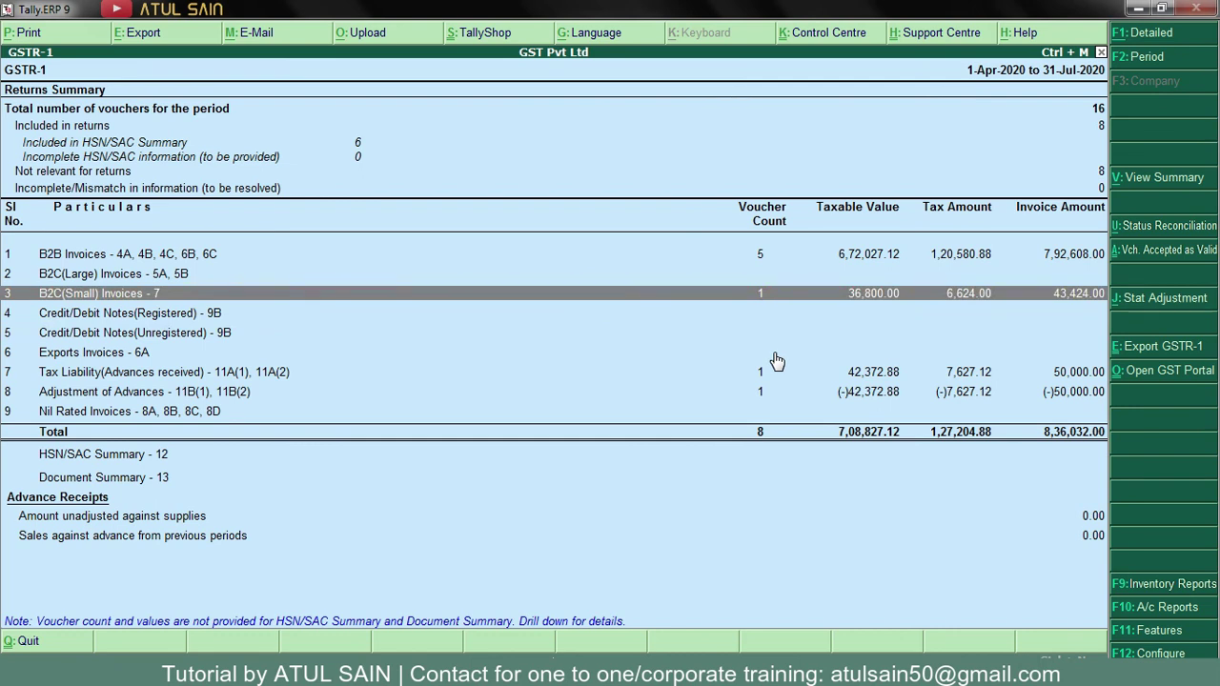
pyautogui.press('Up')
pyautogui.press('Up')
pyautogui.press('Return')
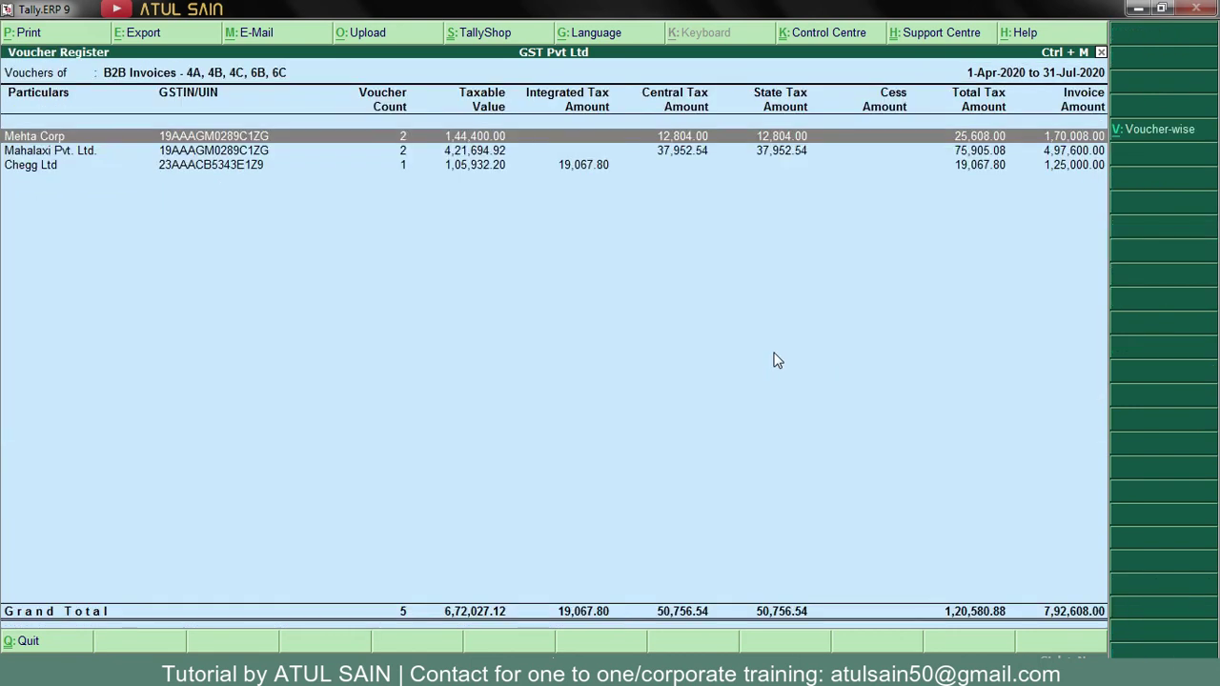
pyautogui.press('Down')
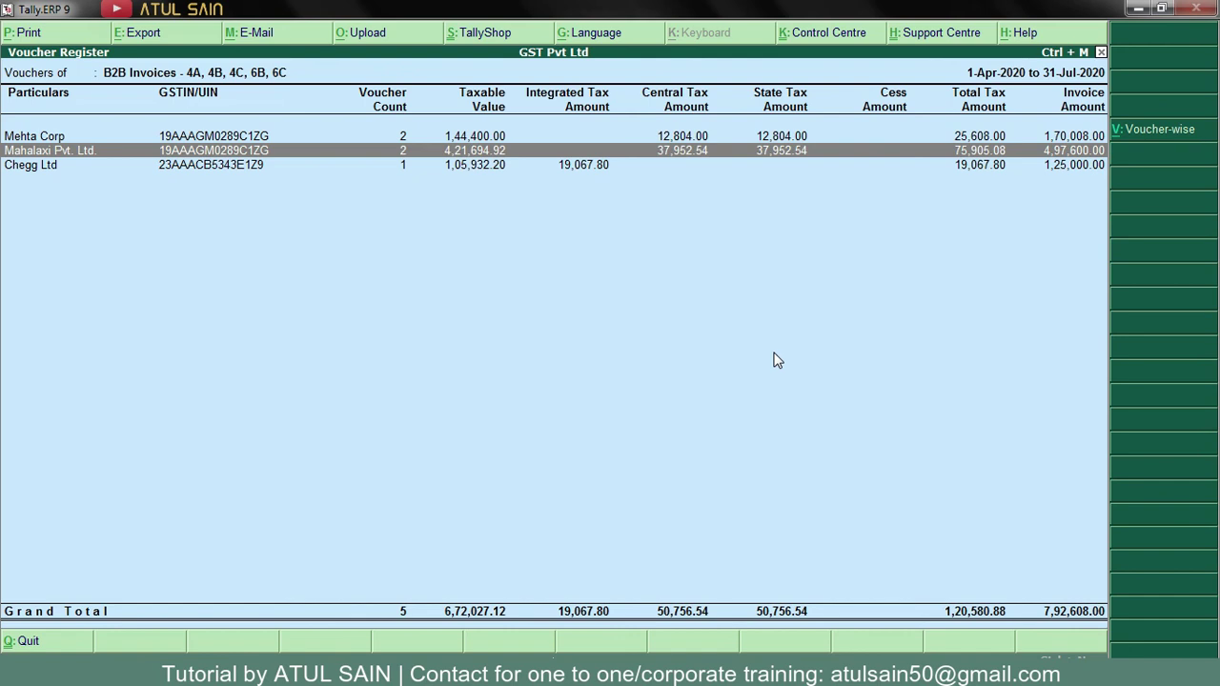
pyautogui.press('Return')
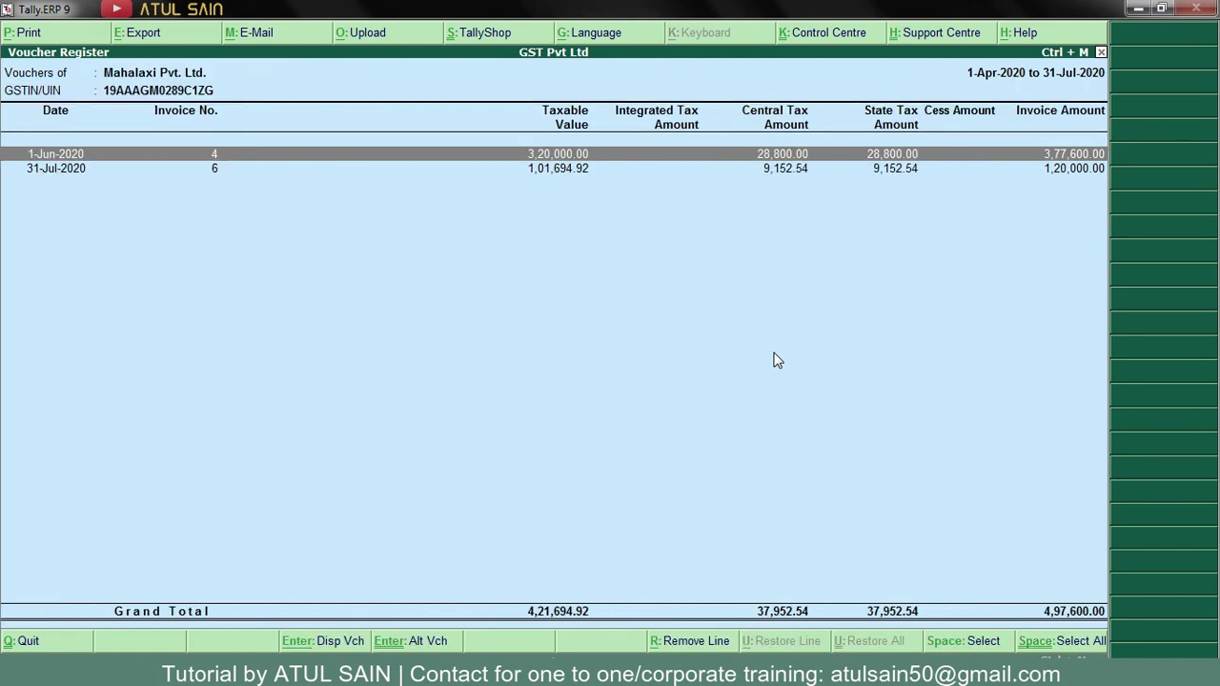
pyautogui.press('Down')
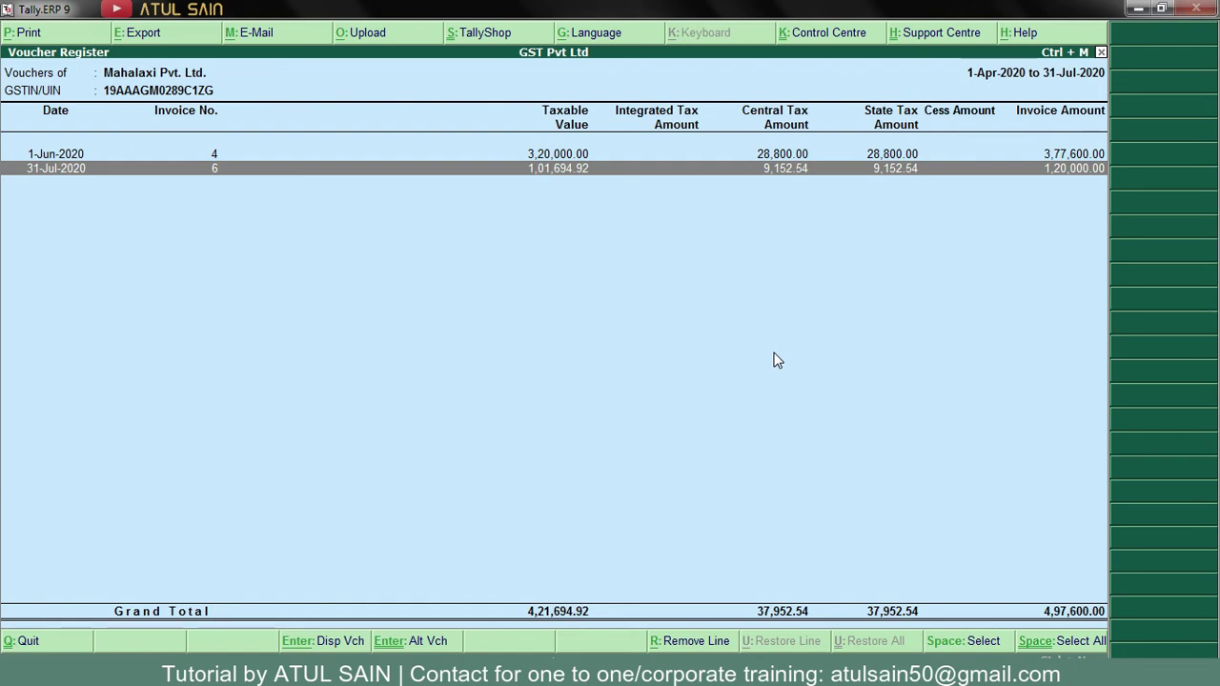
pyautogui.press('Return')
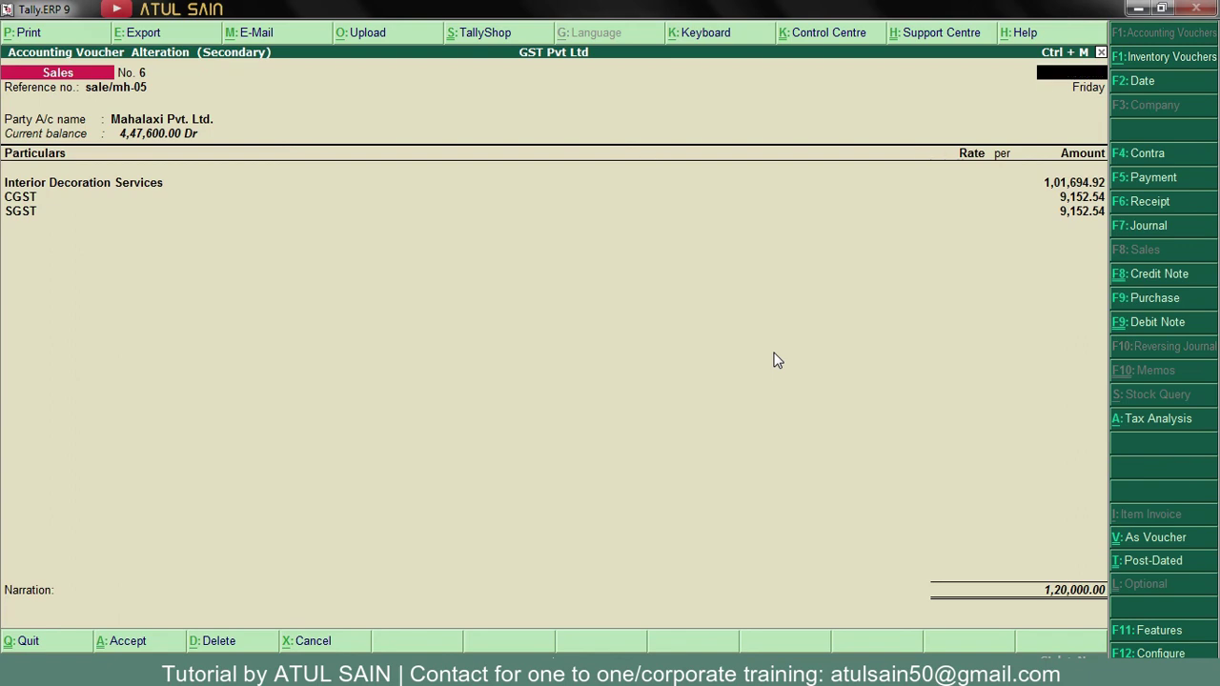
# - Close the sales invoice without saving and leave the GST reports for the Gateway of Tally
pyautogui.press('Escape')
pyautogui.press('y')
pyautogui.press('Escape')
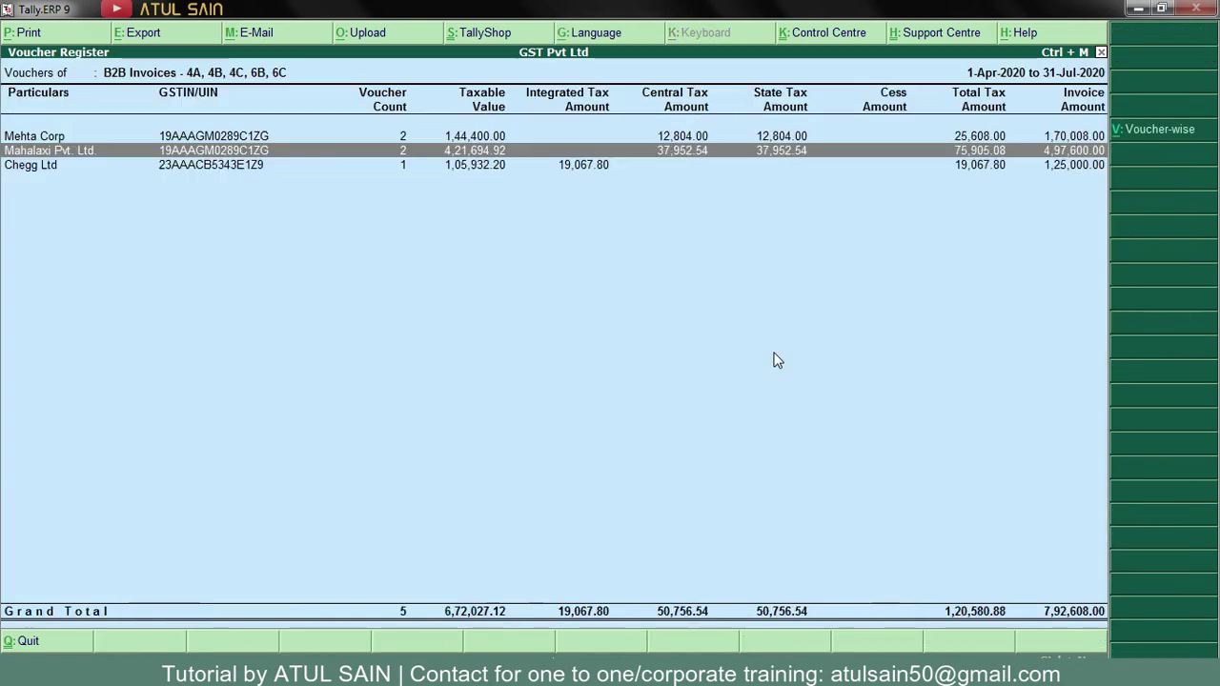
pyautogui.press('Escape')
pyautogui.press('Escape')
pyautogui.press('Escape')
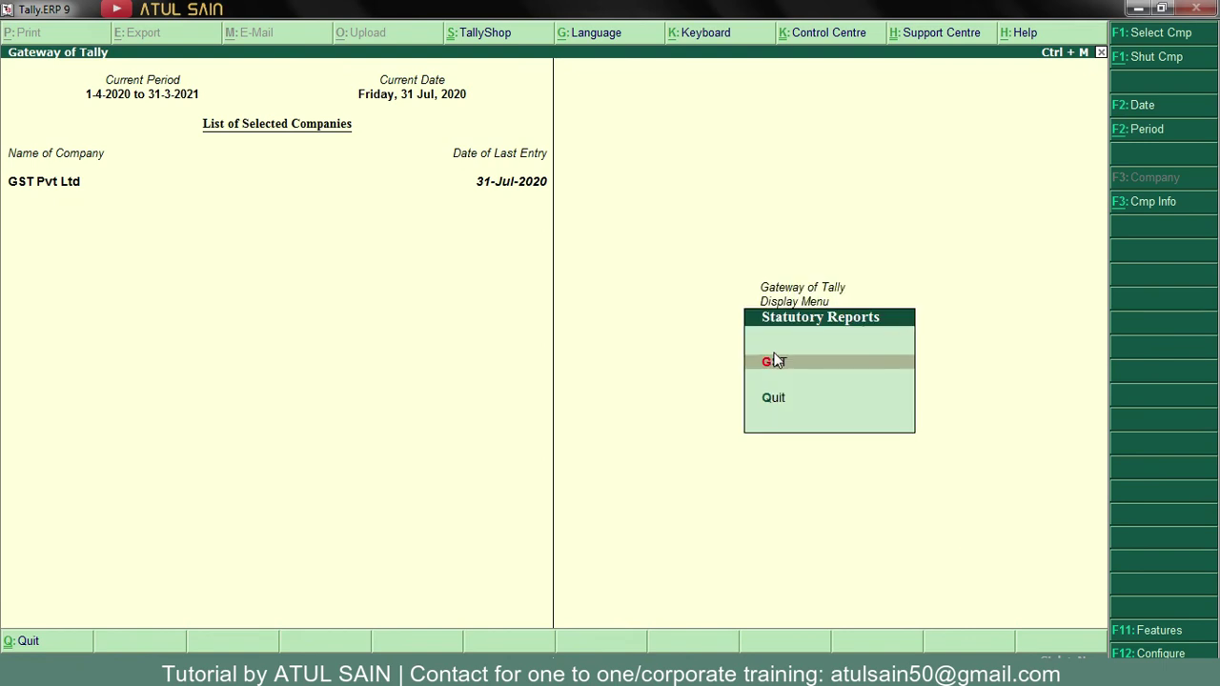
pyautogui.press('Escape')
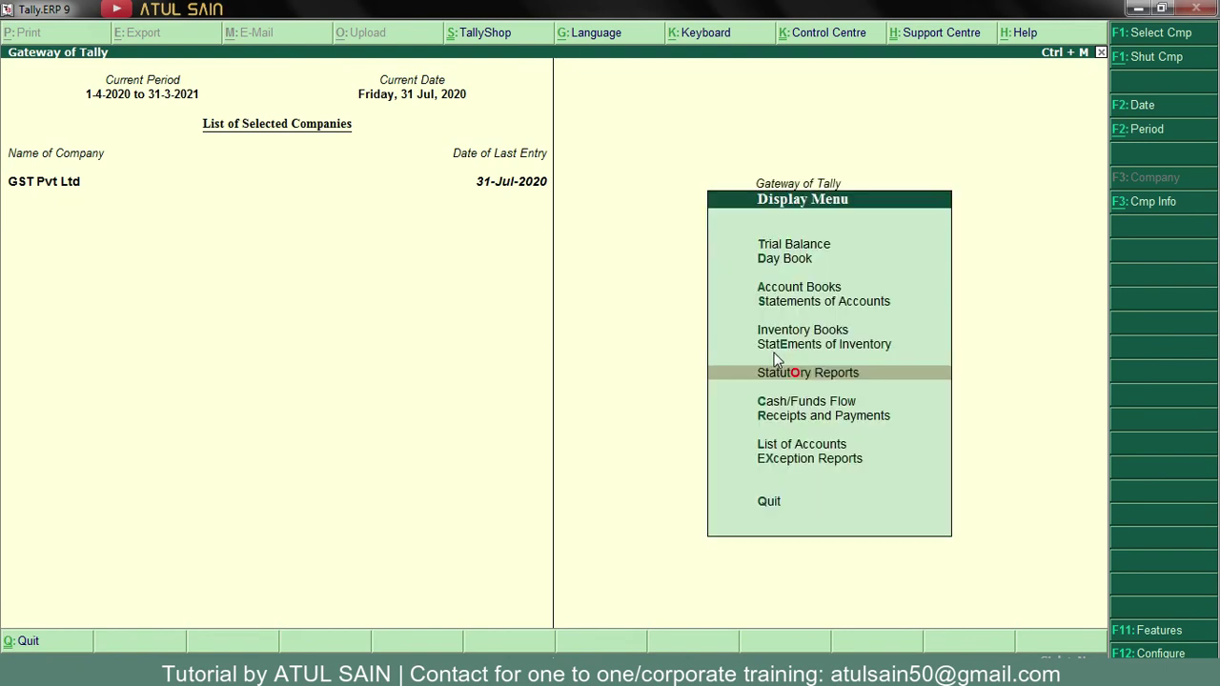
pyautogui.press('Escape')
# - Switch to the Gst Chapter-5 document in Word to review the assignment's list of entry steps
pyautogui.hotkey('alt', 'Tab')
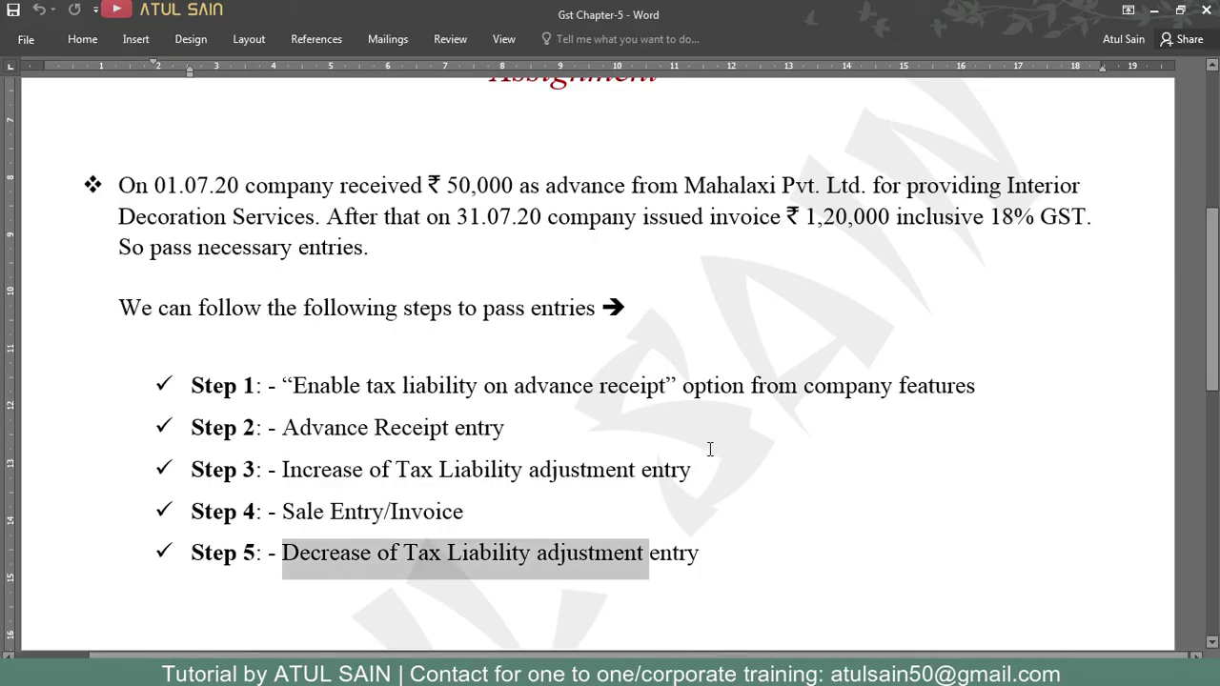
pyautogui.hotkey('alt', 'Tab')
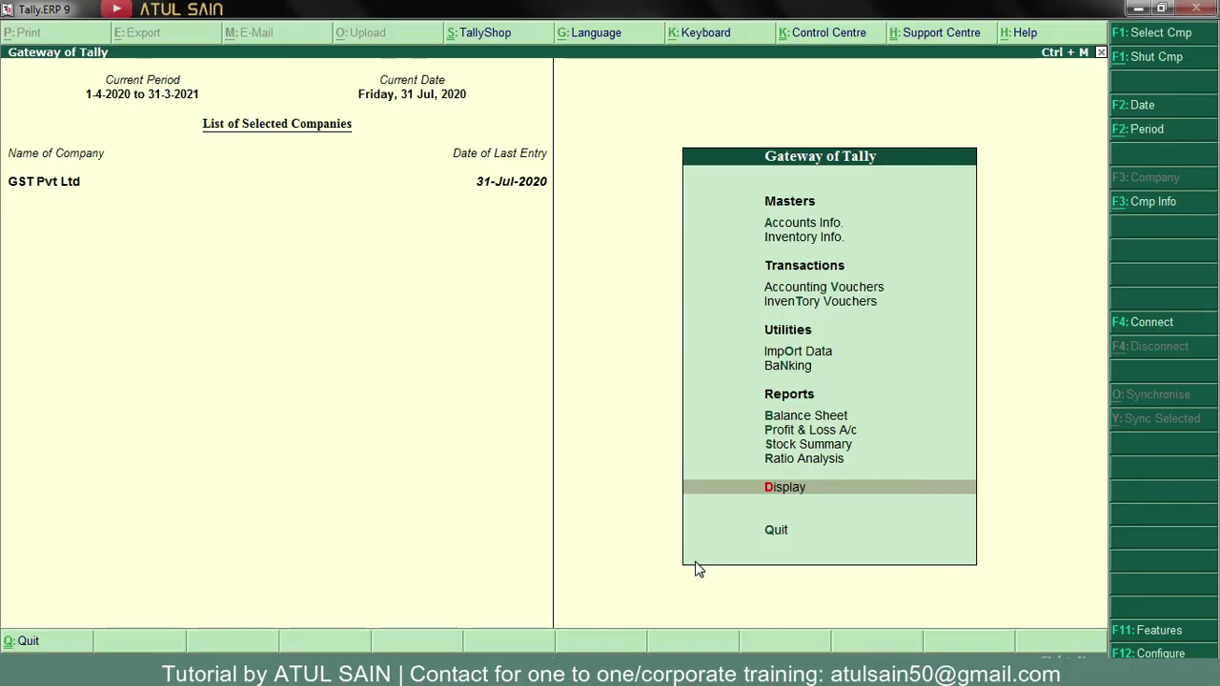
pyautogui.hotkey('alt', 'Tab')
pyautogui.hotkey('alt', 'Tab')
pyautogui.hotkey('alt', 'Tab')
pyautogui.hotkey('alt', 'Tab')
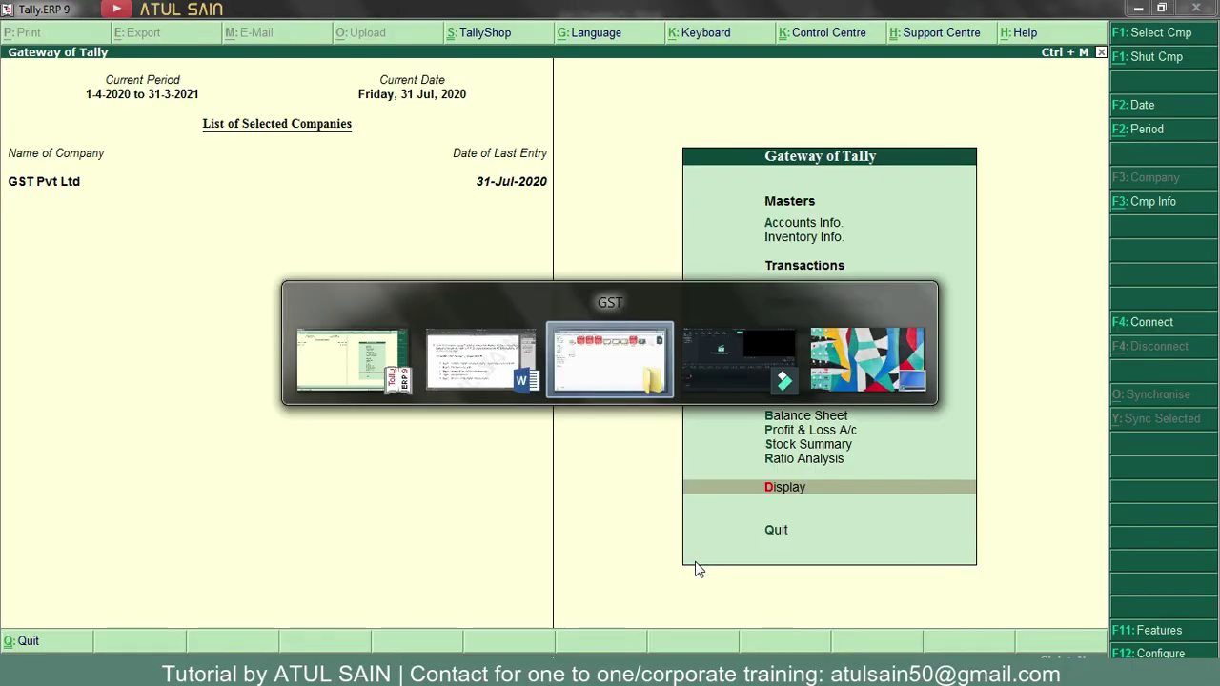
pyautogui.hotkey('alt', 'Tab')
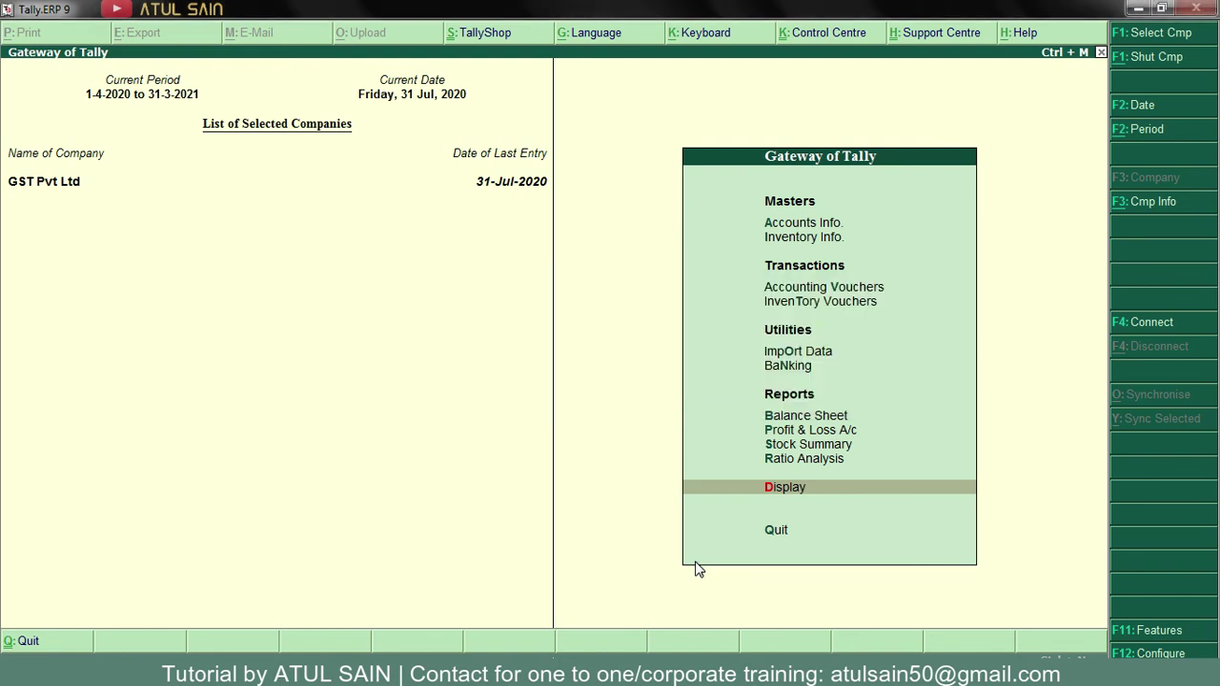
pyautogui.hotkey('alt', 'Tab')
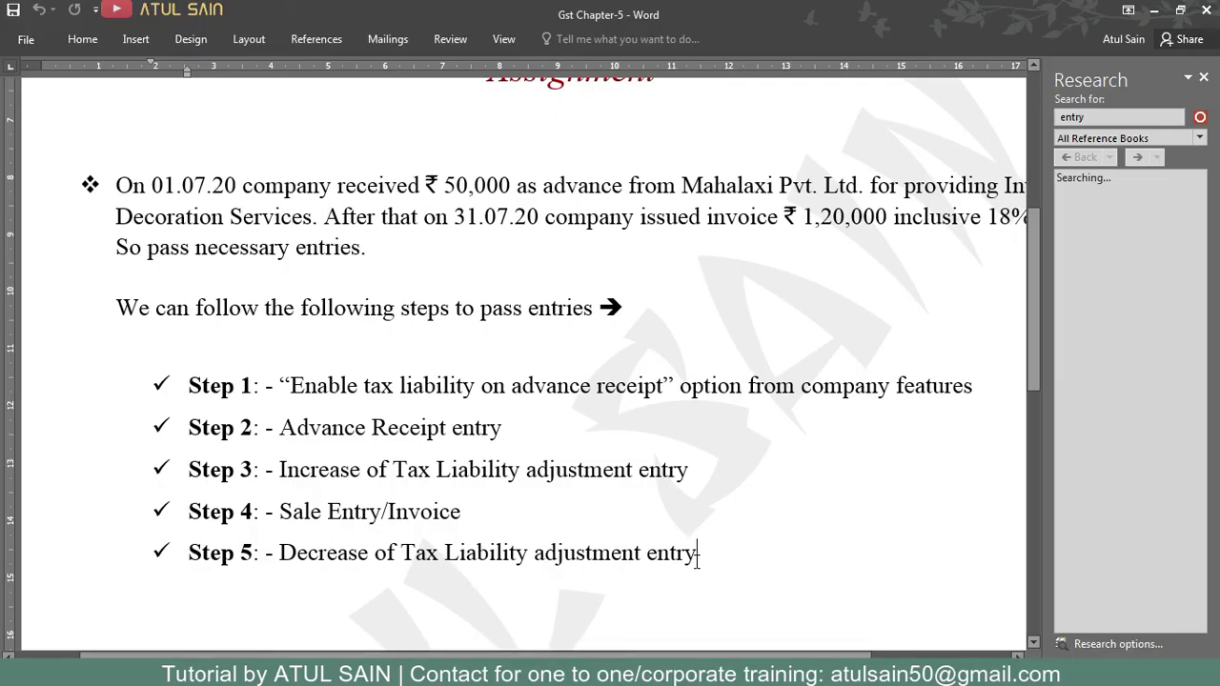